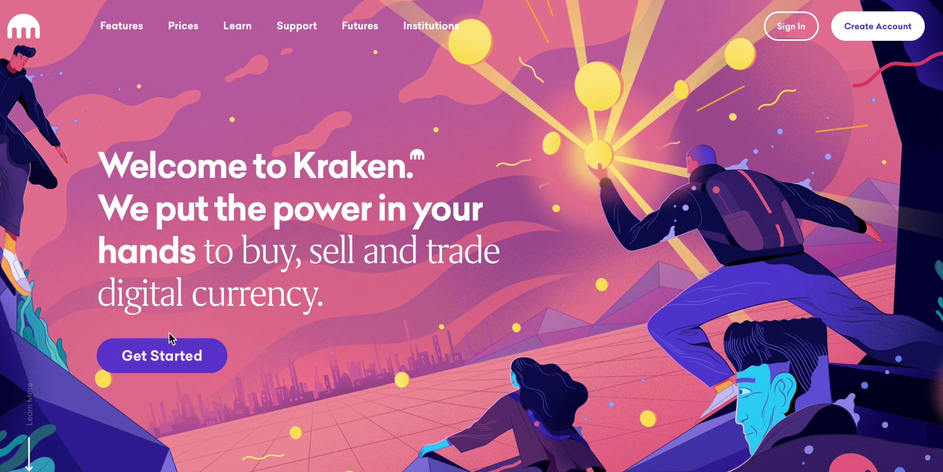
# - Open the account registration form from the Kraken homepage
pyautogui.click(171, 352)
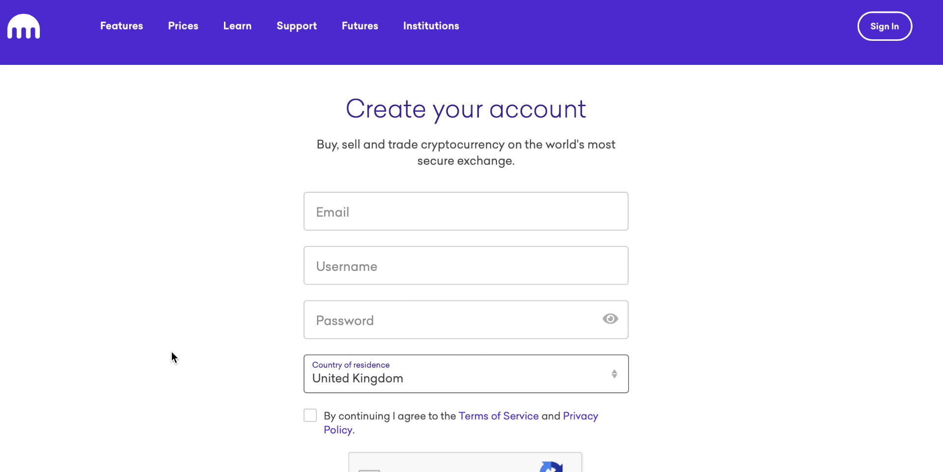
pyautogui.scroll(-1, 220, 285)
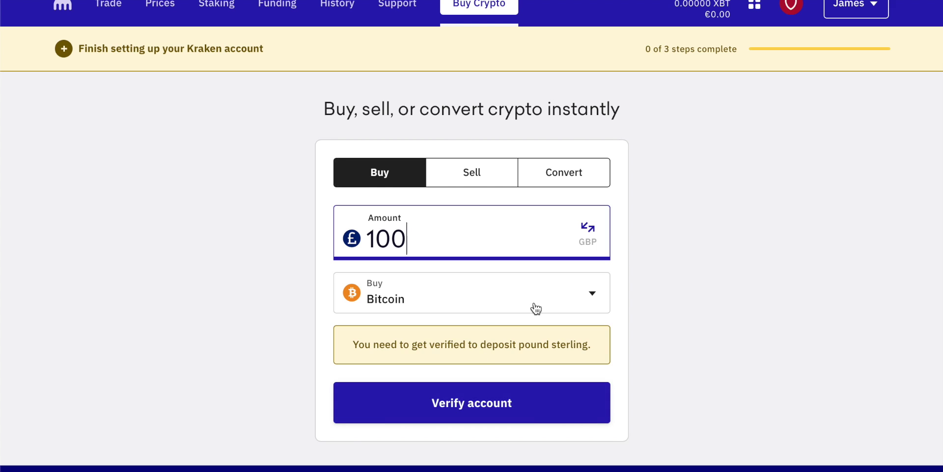
# - Search the list of currencies to buy for "eth" and select Ethereum for the £100 purchase
pyautogui.click(536, 309)
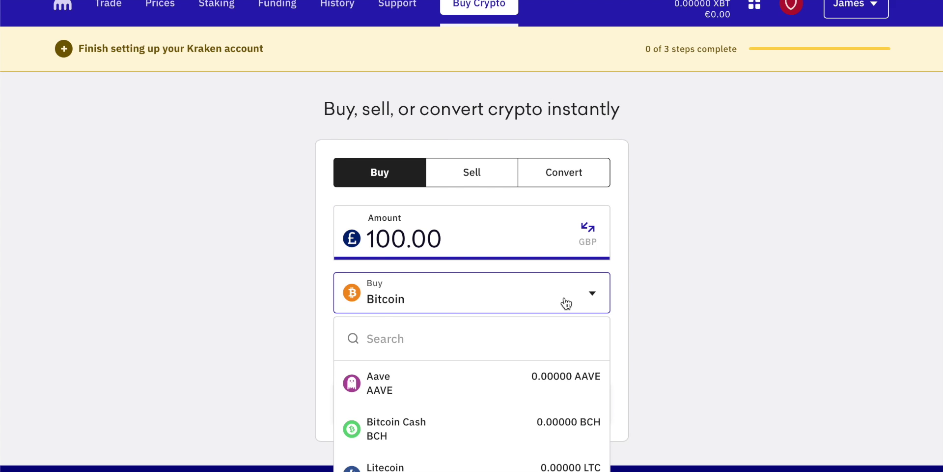
pyautogui.scroll(-2, 451, 307)
pyautogui.click(385, 262)
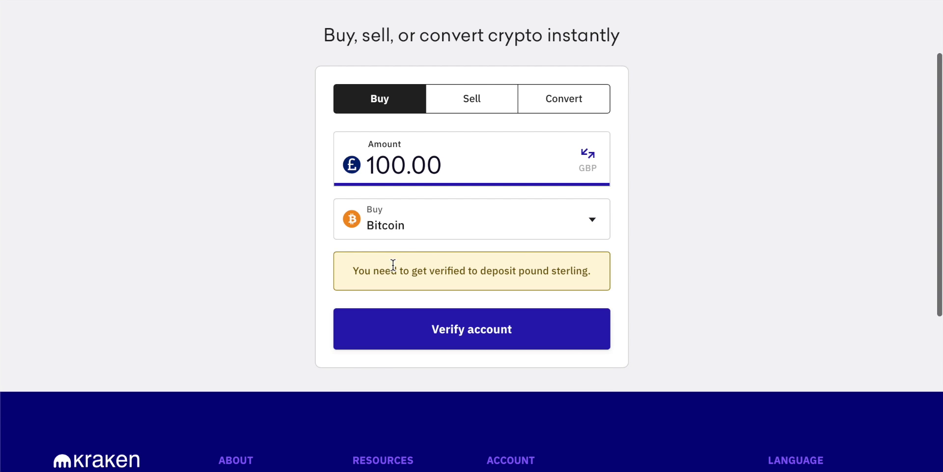
pyautogui.click(404, 226)
pyautogui.write('etc')
pyautogui.press('BackSpace')
pyautogui.write('h')
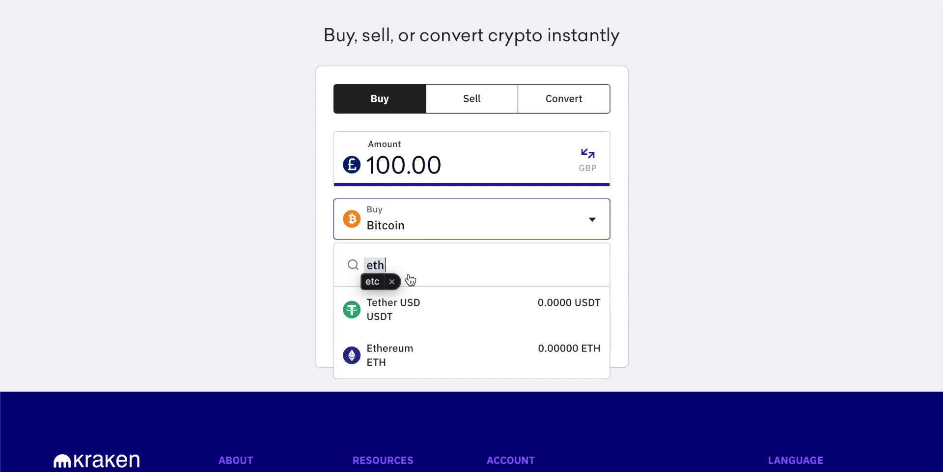
pyautogui.click(373, 354)
pyautogui.press('BackSpace')
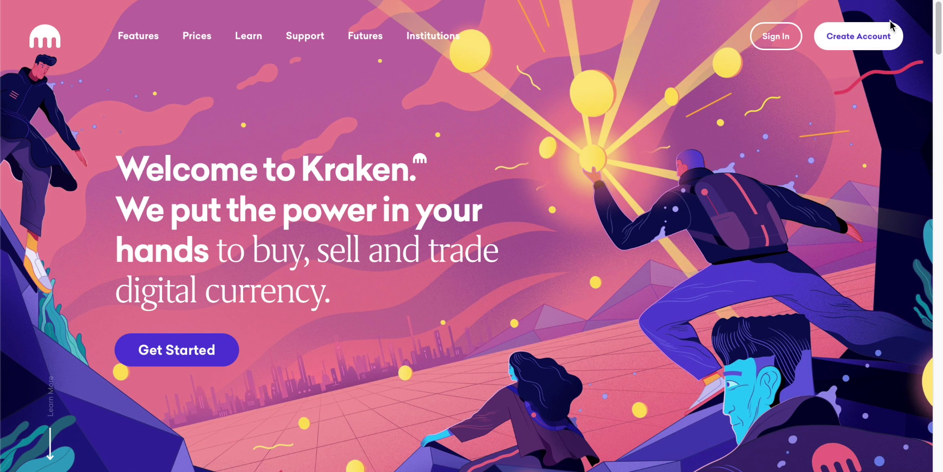
# - Look over the Kraken homepage and open the form for creating an account
pyautogui.scroll(-6, 940, 30)
pyautogui.scroll(6, 938, 29)
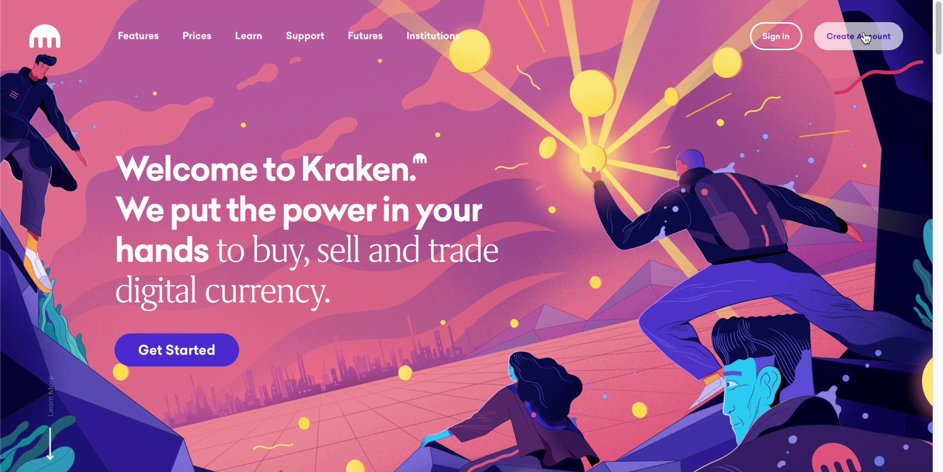
pyautogui.click(186, 352)
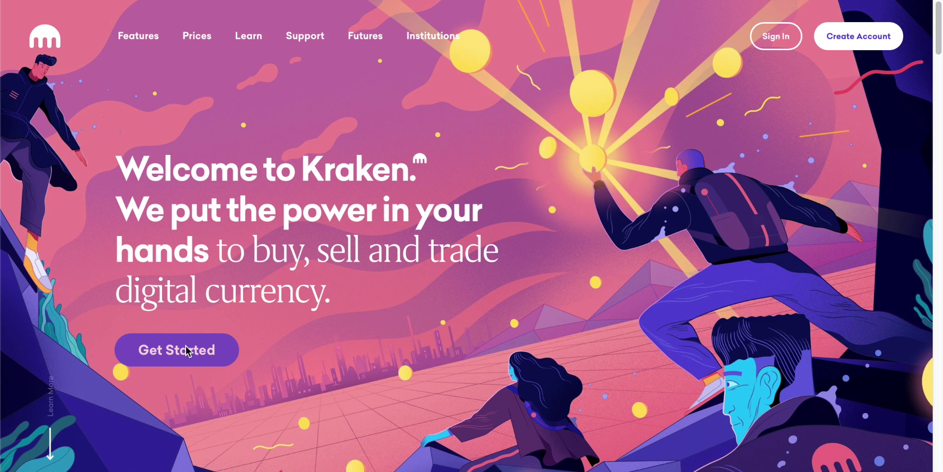
pyautogui.scroll(-3, 232, 284)
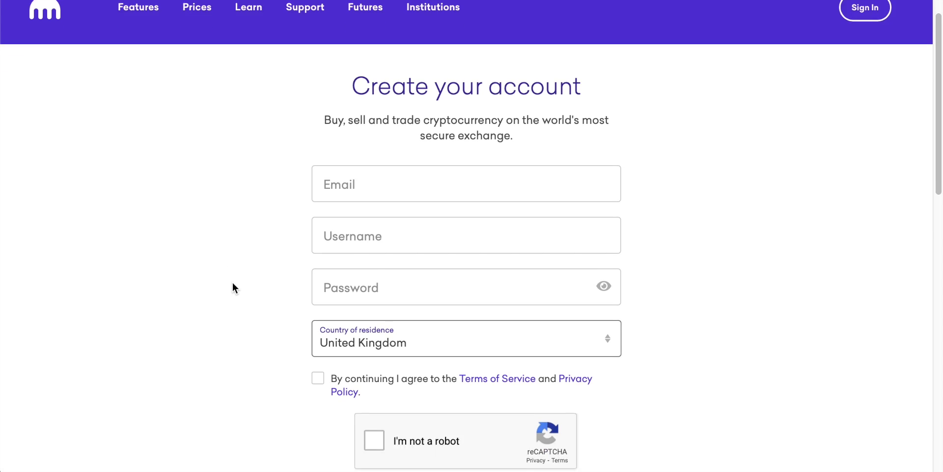
# - Inspect the email, username and password fields of the sign-up form, including the password requirements
pyautogui.click(353, 132)
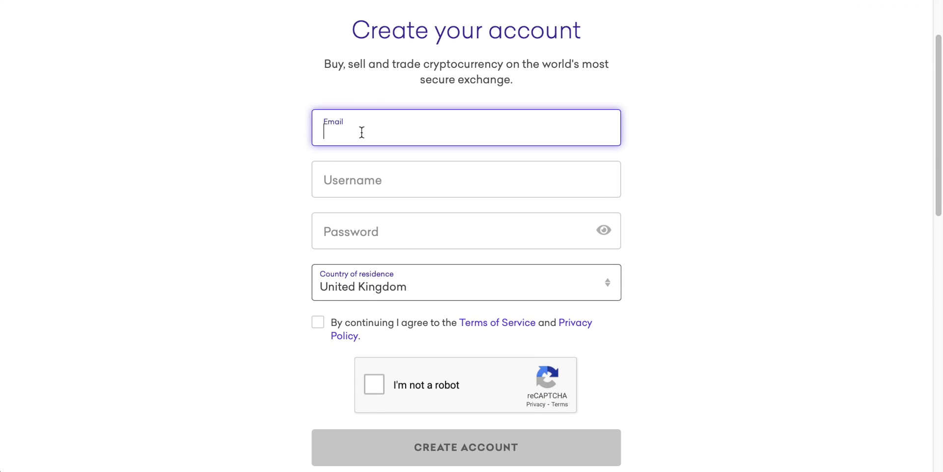
pyautogui.click(359, 182)
pyautogui.click(367, 233)
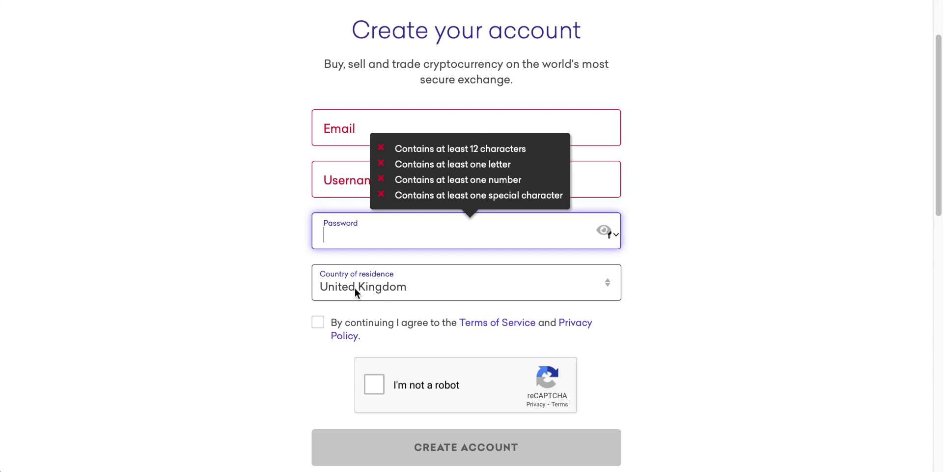
pyautogui.click(237, 295)
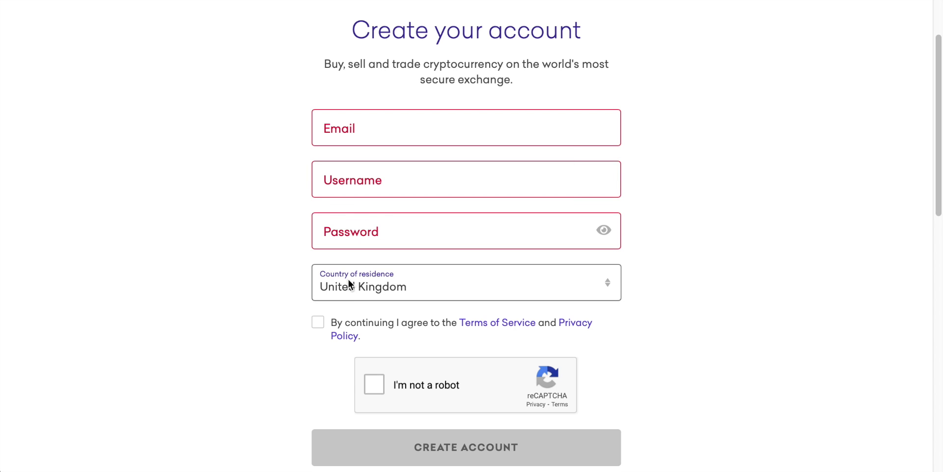
# - Agree to the Terms of Service and Privacy Policy and start the reCAPTCHA check
pyautogui.scroll(-2, 348, 278)
pyautogui.click(317, 294)
pyautogui.scroll(-2, 316, 295)
pyautogui.click(374, 314)
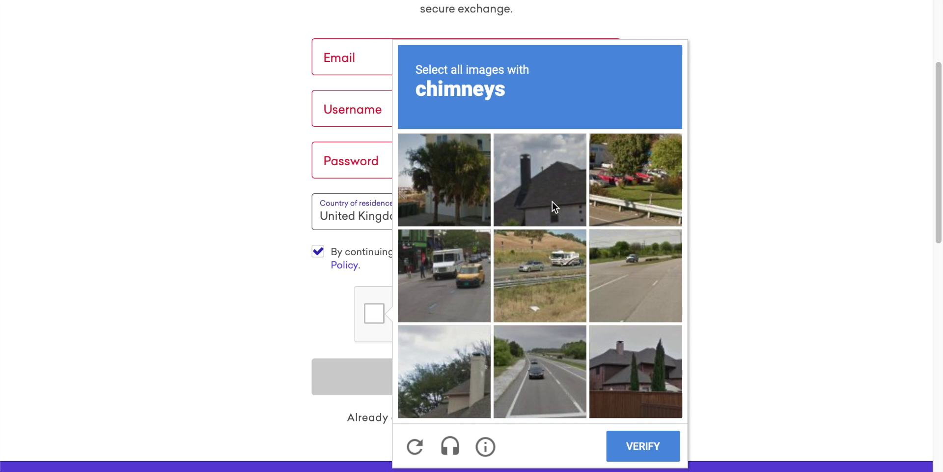
# - Select the three images with chimneys in the reCAPTCHA challenge and submit them for verification
pyautogui.click(546, 196)
pyautogui.click(628, 372)
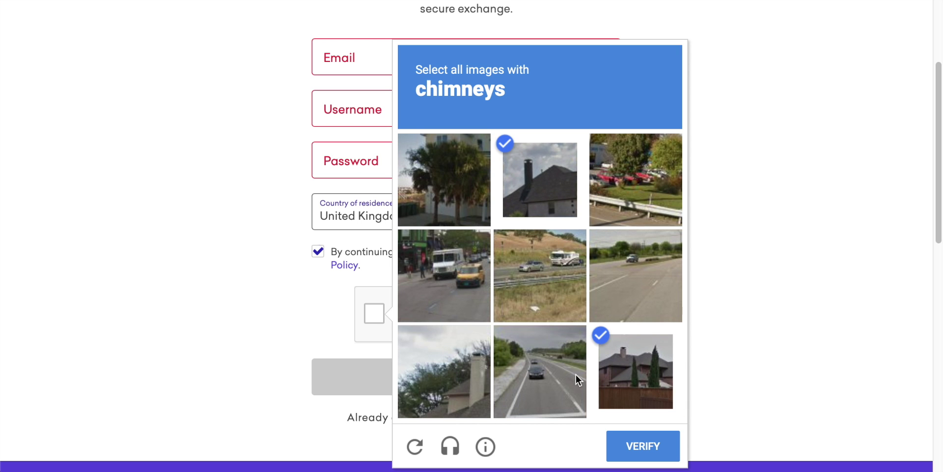
pyautogui.click(444, 376)
pyautogui.click(638, 447)
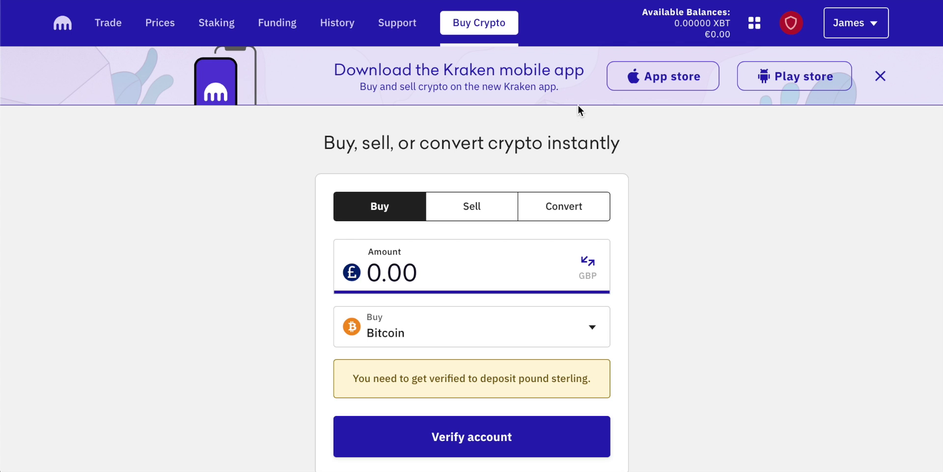
# - Dismiss the mobile app banner, then open account verification to compare the Starter, Intermediate and Pro limits, especially for bank transfers
pyautogui.click(880, 76)
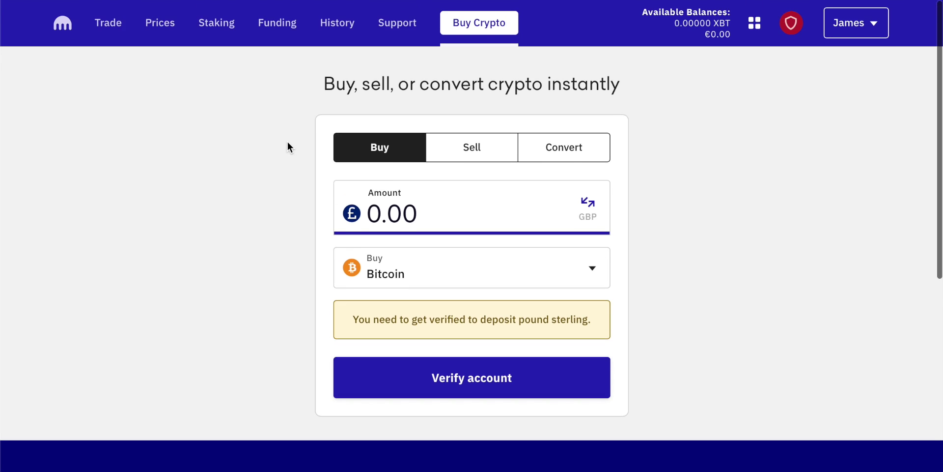
pyautogui.click(473, 376)
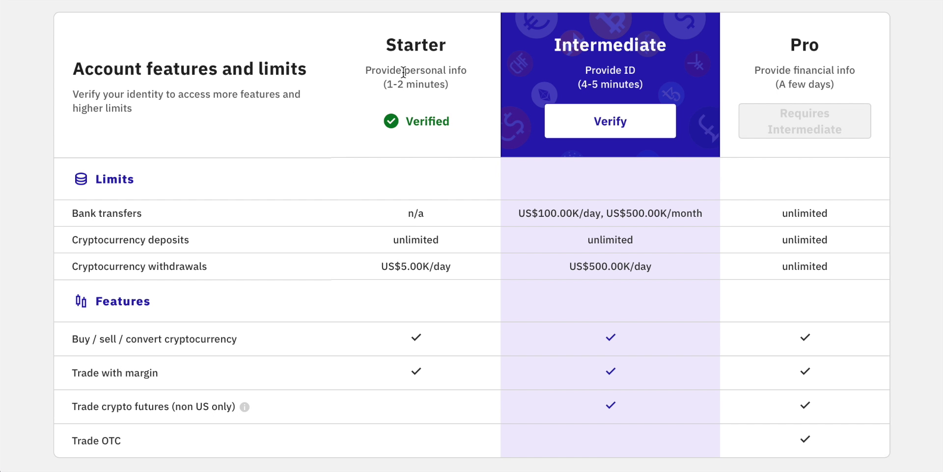
pyautogui.scroll(-1, 406, 82)
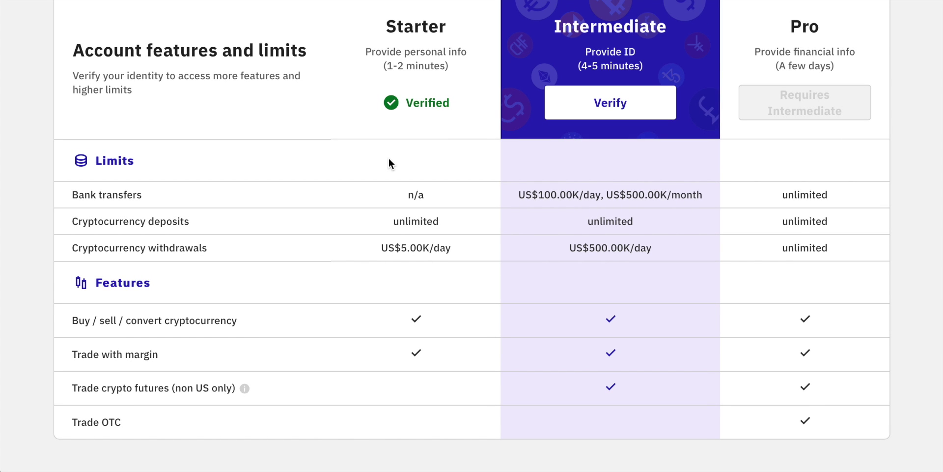
pyautogui.scroll(1, 389, 163)
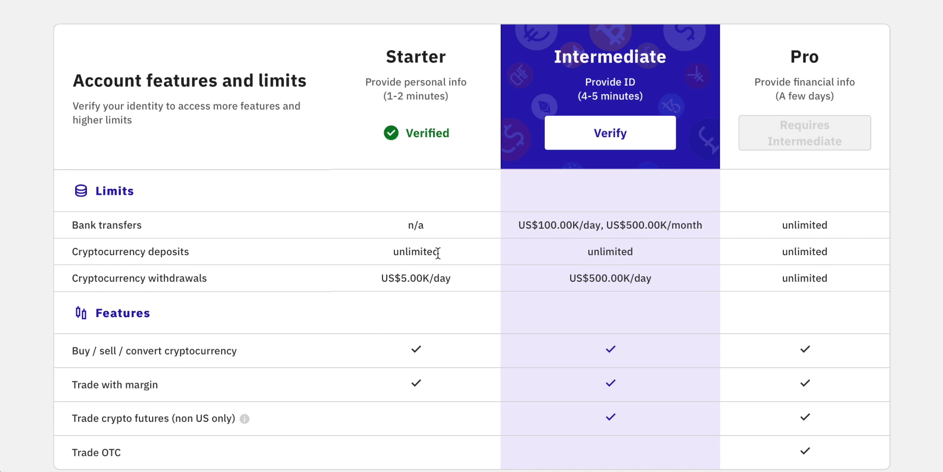
pyautogui.scroll(-1, 438, 253)
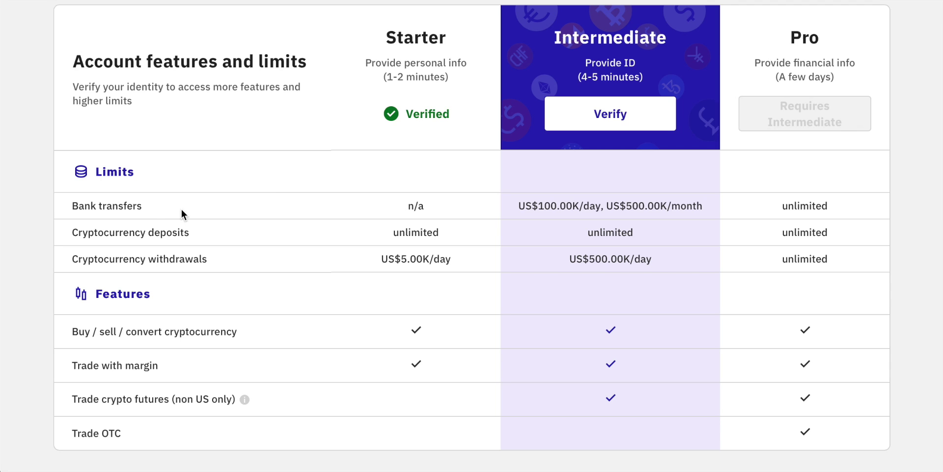
pyautogui.moveTo(148, 209); pyautogui.dragTo(71, 205)
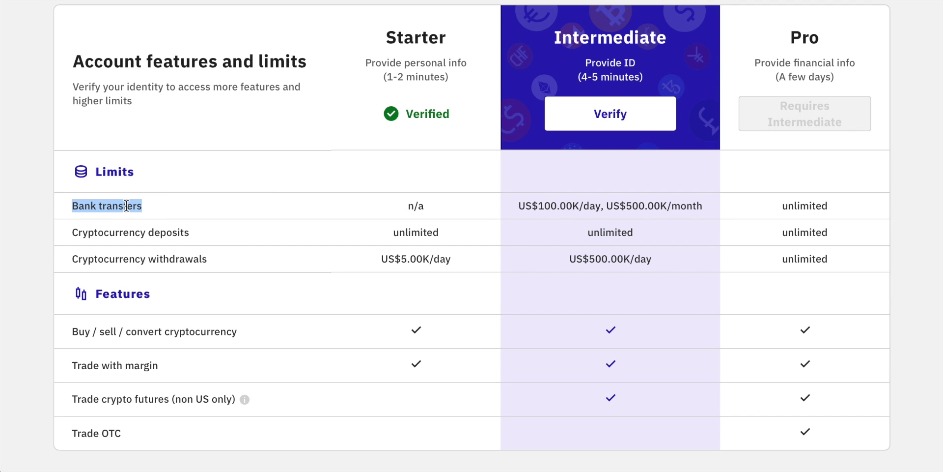
pyautogui.click(554, 203)
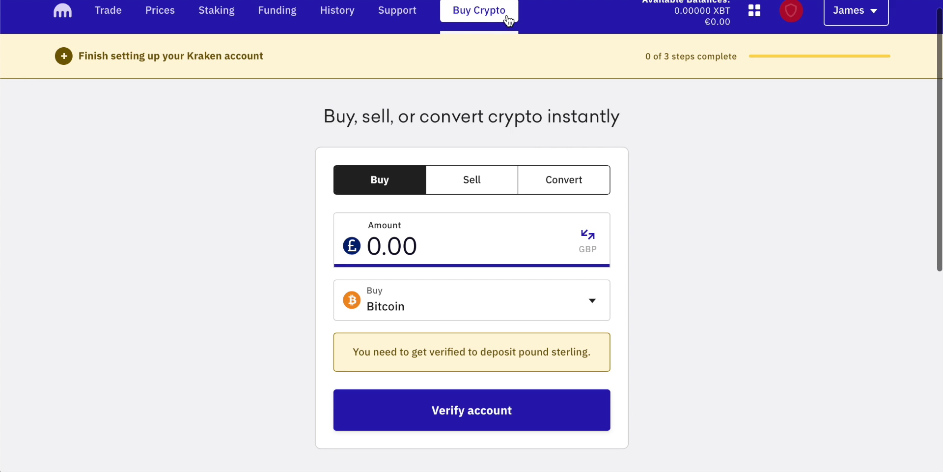
# - Open the account's Security Overview and look through its sign-in, active session and connected device sections
pyautogui.scroll(-1, 721, 154)
pyautogui.scroll(1, 720, 155)
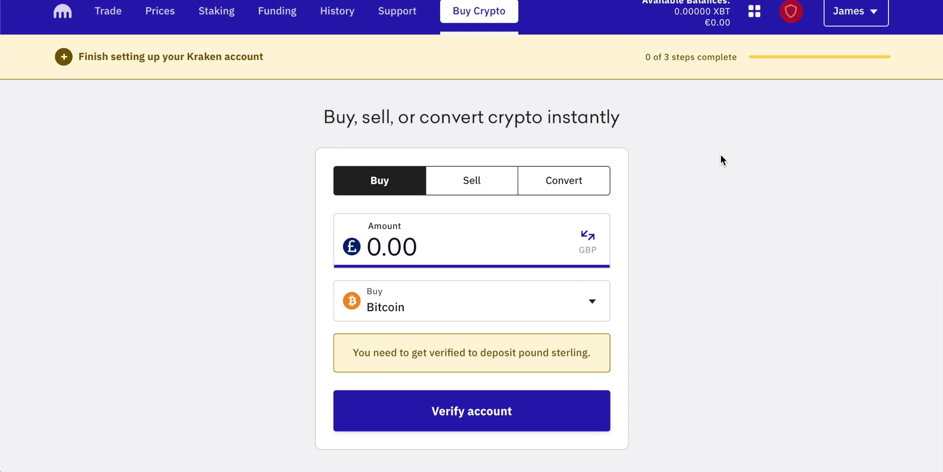
pyautogui.click(878, 14)
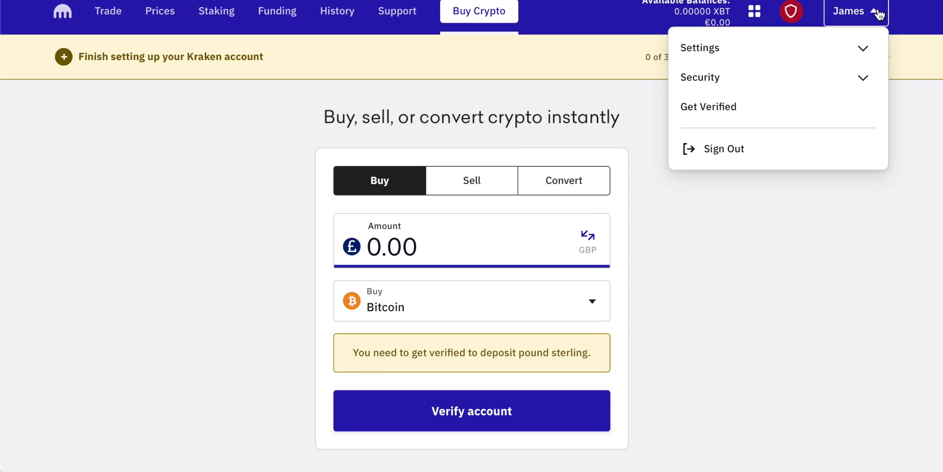
pyautogui.click(719, 81)
pyautogui.click(718, 107)
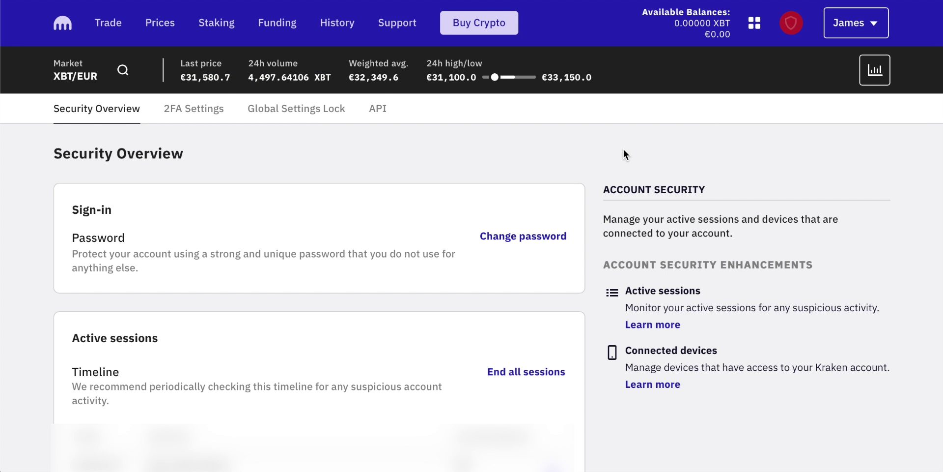
pyautogui.scroll(-4, 624, 154)
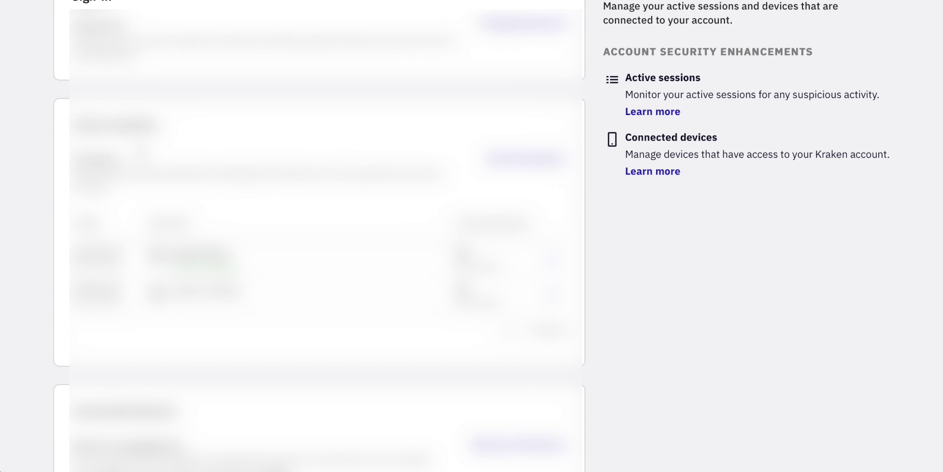
pyautogui.scroll(-4, 140, 146)
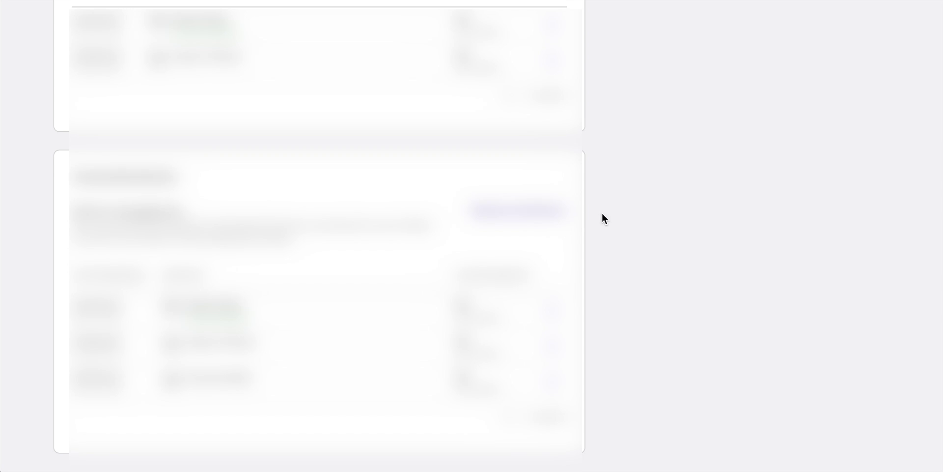
pyautogui.scroll(10, 603, 212)
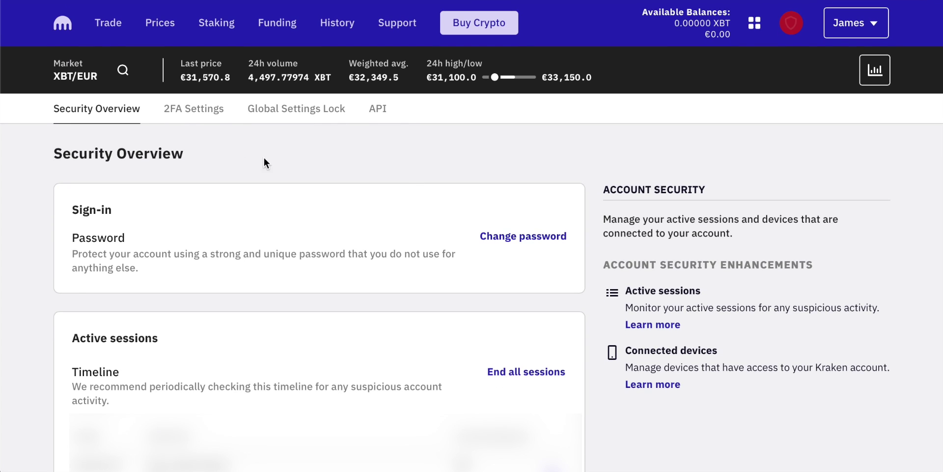
# - Open the 2FA settings and review the sign-in, funding, trading and Master Key options and the supported authentication methods
pyautogui.click(188, 111)
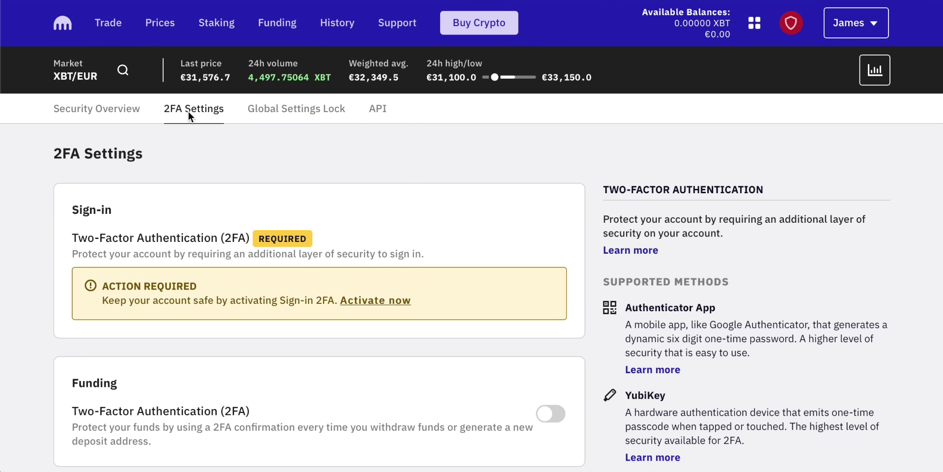
pyautogui.scroll(-3, 35, 273)
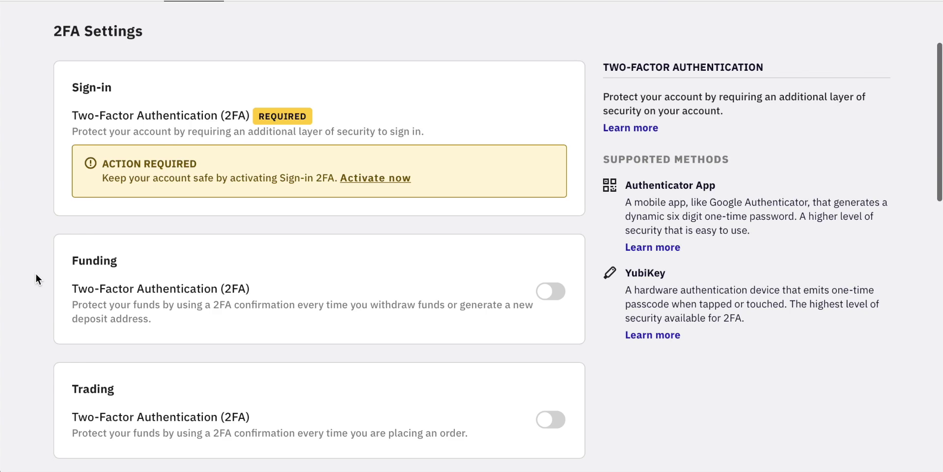
pyautogui.scroll(-3, 36, 273)
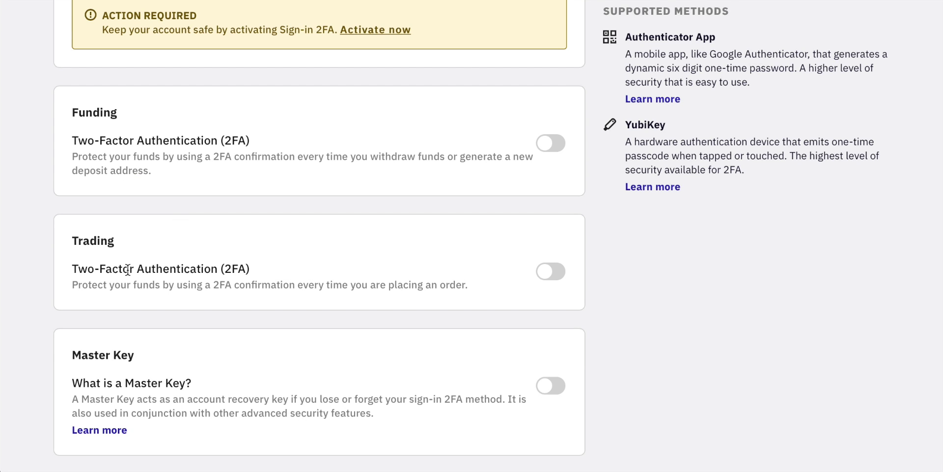
pyautogui.scroll(3, 129, 270)
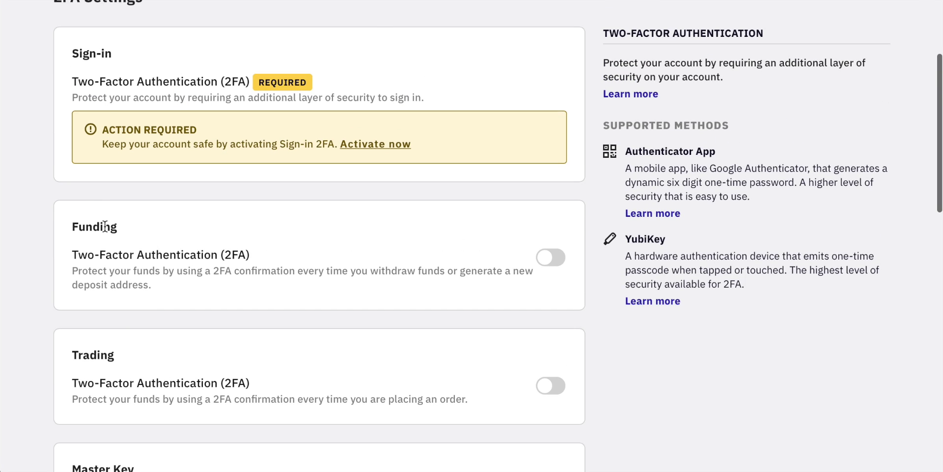
pyautogui.scroll(2, 97, 256)
pyautogui.moveTo(812, 235); pyautogui.dragTo(698, 230)
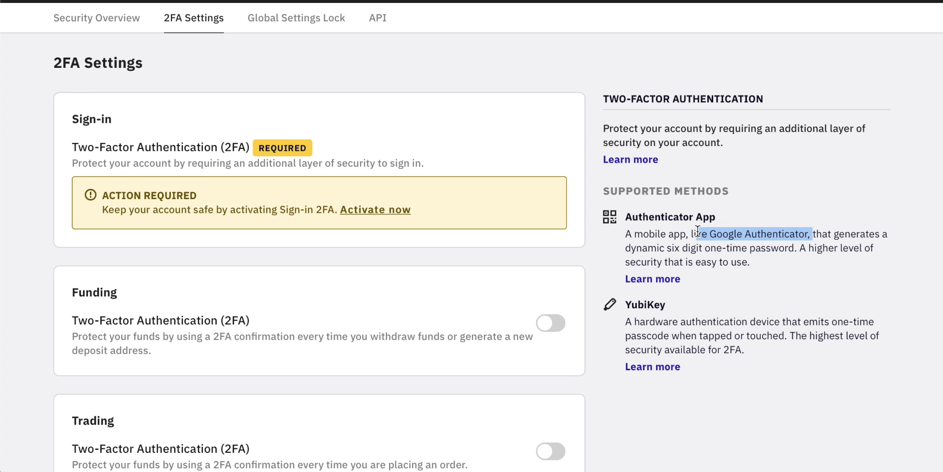
pyautogui.click(698, 231)
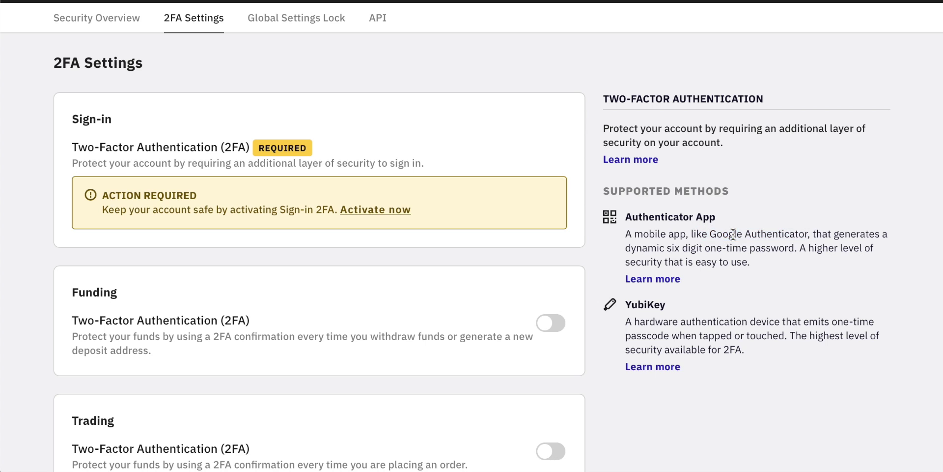
pyautogui.scroll(2, 599, 260)
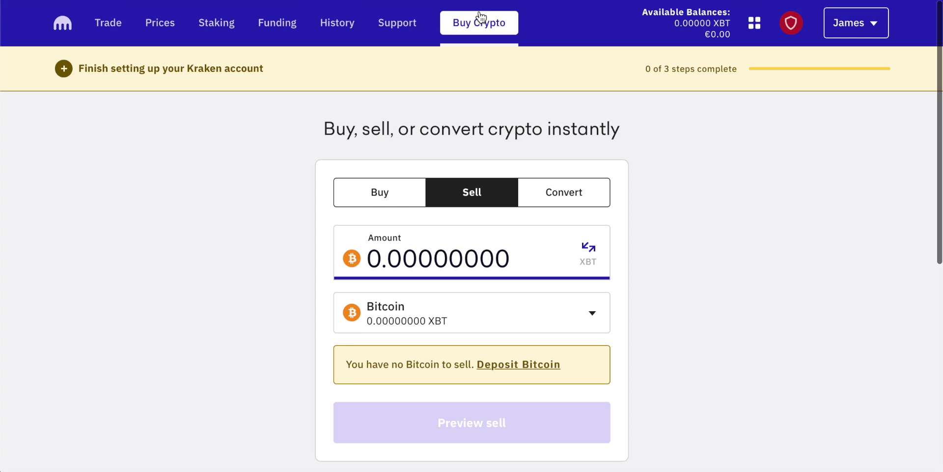
# - Switch the instant crypto form to buying, then open Kraken's fee schedule and check the Instant Buy fee for purchases with account balance
pyautogui.click(396, 194)
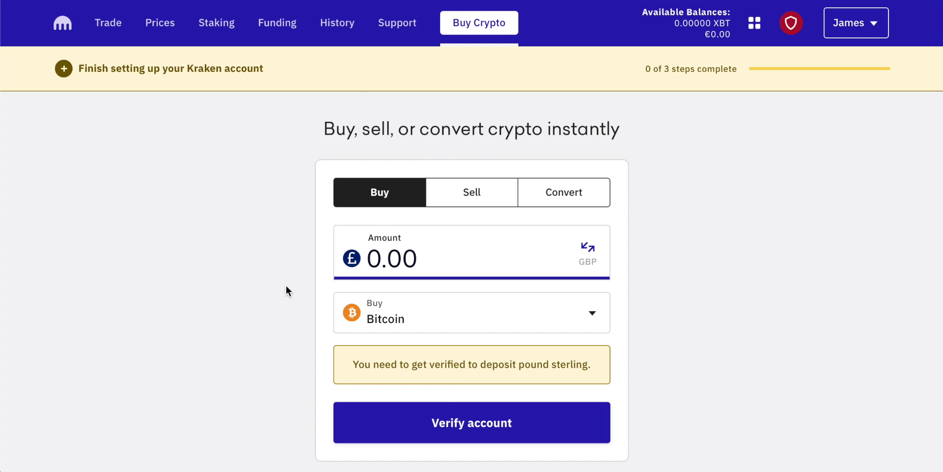
pyautogui.scroll(-8, 285, 285)
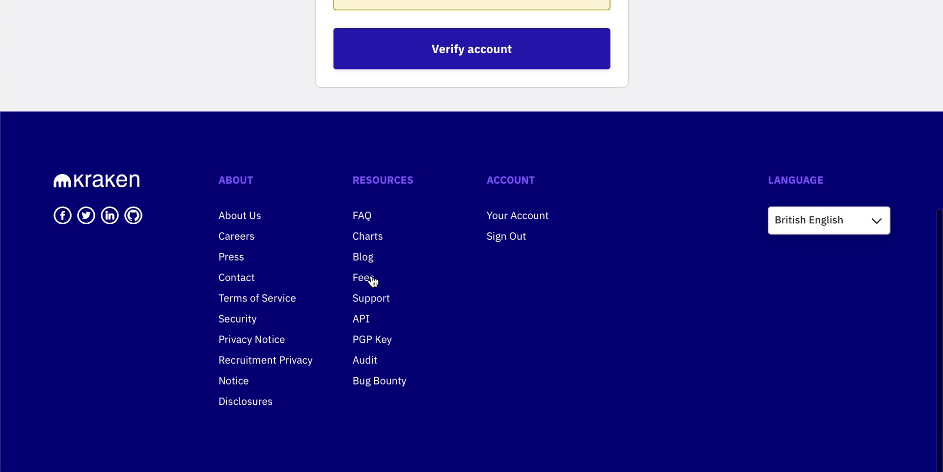
pyautogui.click(362, 277)
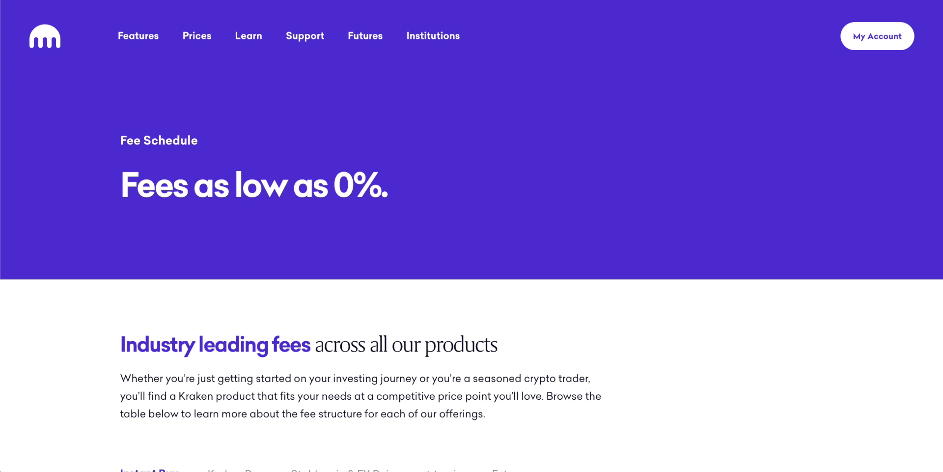
pyautogui.scroll(-8, 602, 396)
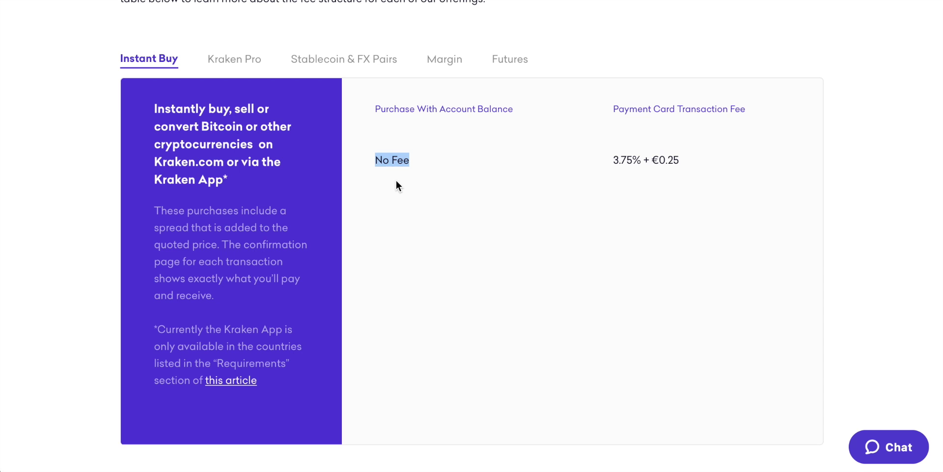
pyautogui.scroll(1, 396, 185)
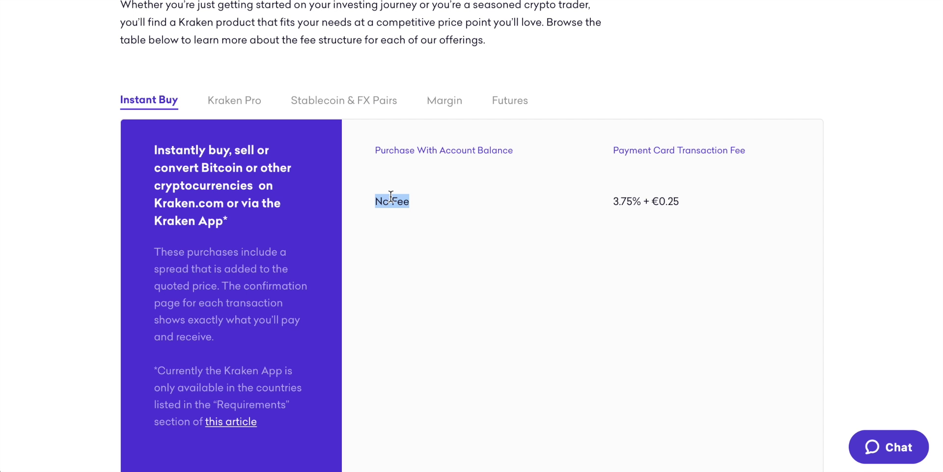
pyautogui.click(390, 197)
pyautogui.scroll(-1, 422, 204)
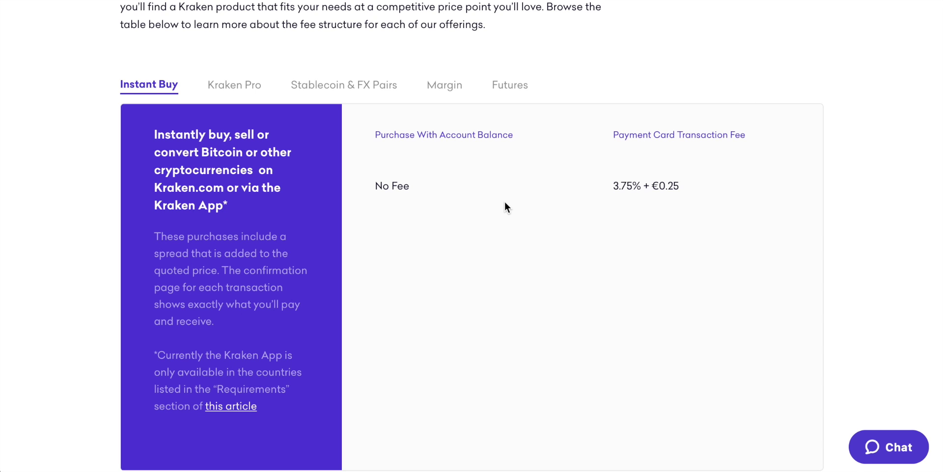
# - Compare the payment card transaction fee with the account balance purchase fee for Instant Buy
pyautogui.moveTo(681, 186); pyautogui.dragTo(614, 186)
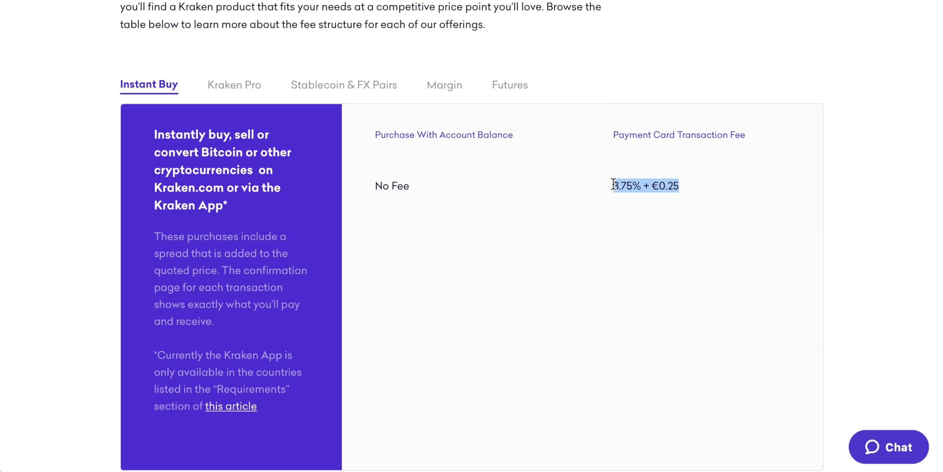
pyautogui.click(654, 188)
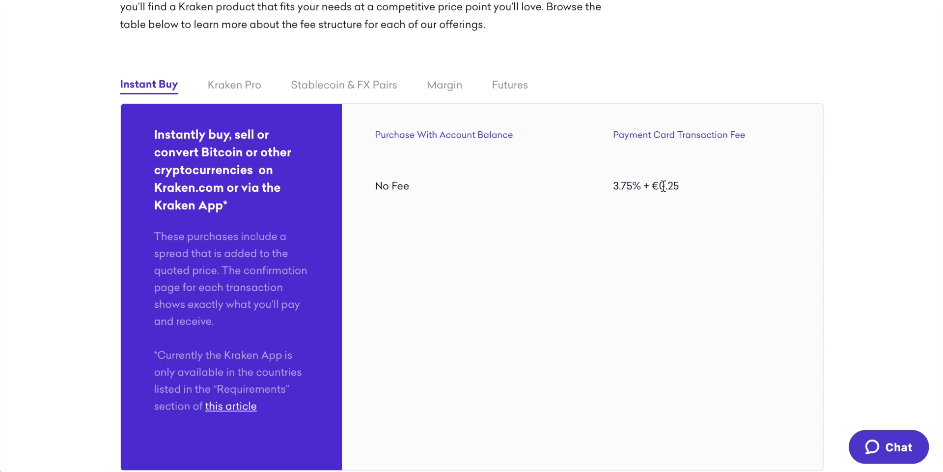
pyautogui.moveTo(705, 132); pyautogui.dragTo(667, 140)
pyautogui.moveTo(729, 137); pyautogui.dragTo(614, 140)
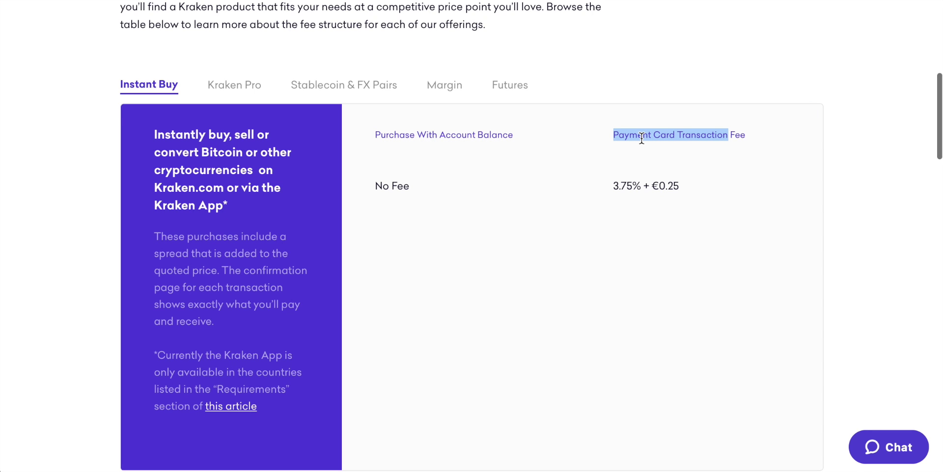
pyautogui.click(493, 170)
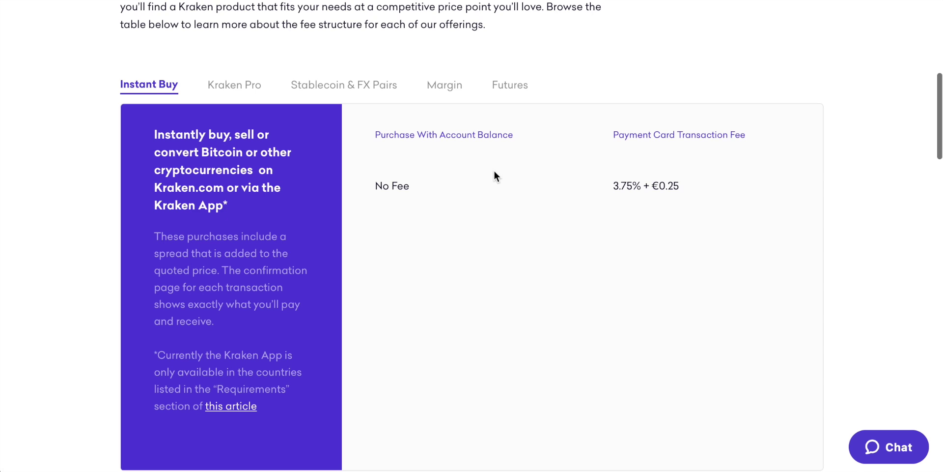
pyautogui.tripleClick(399, 187)
pyautogui.click(415, 187)
pyautogui.tripleClick(388, 186)
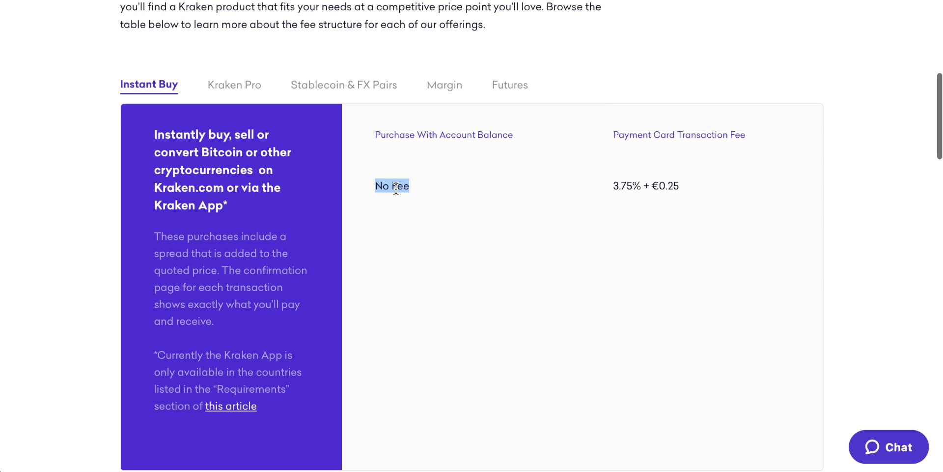
pyautogui.click(414, 188)
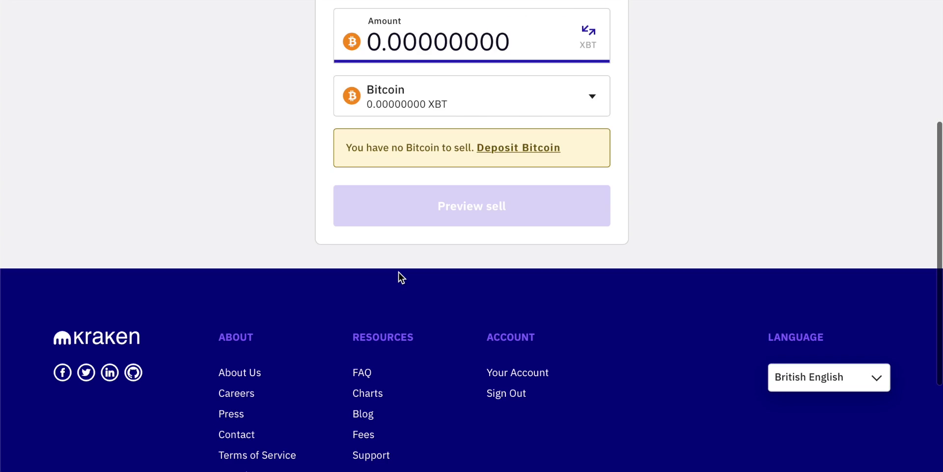
# - Return to the instant crypto form in buy mode and set the purchase amount to 100 GBP
pyautogui.scroll(5, 400, 274)
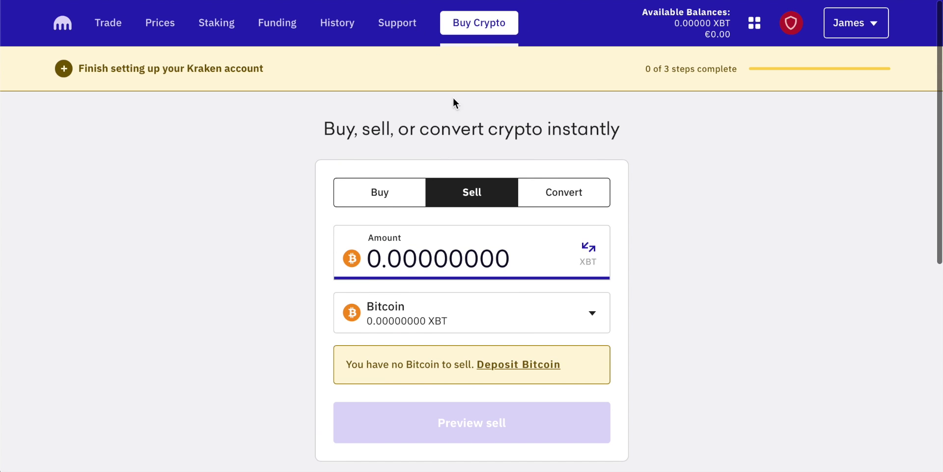
pyautogui.scroll(-2, 311, 176)
pyautogui.click(386, 120)
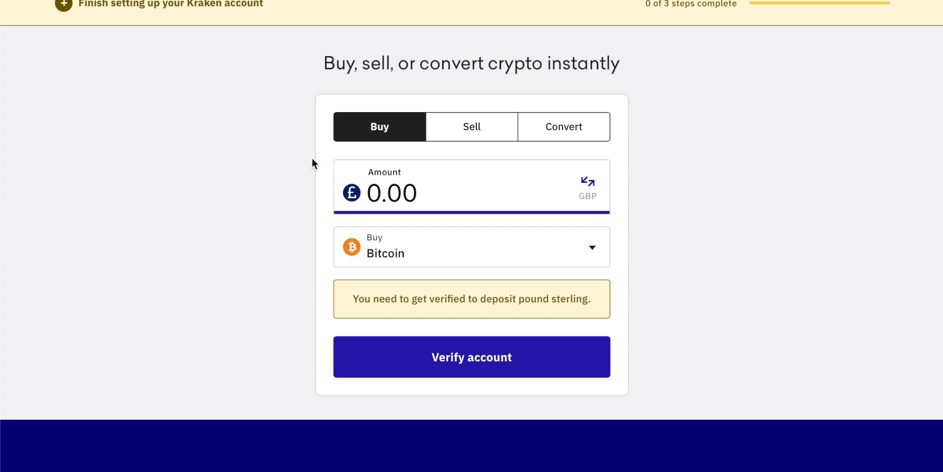
pyautogui.scroll(1, 272, 180)
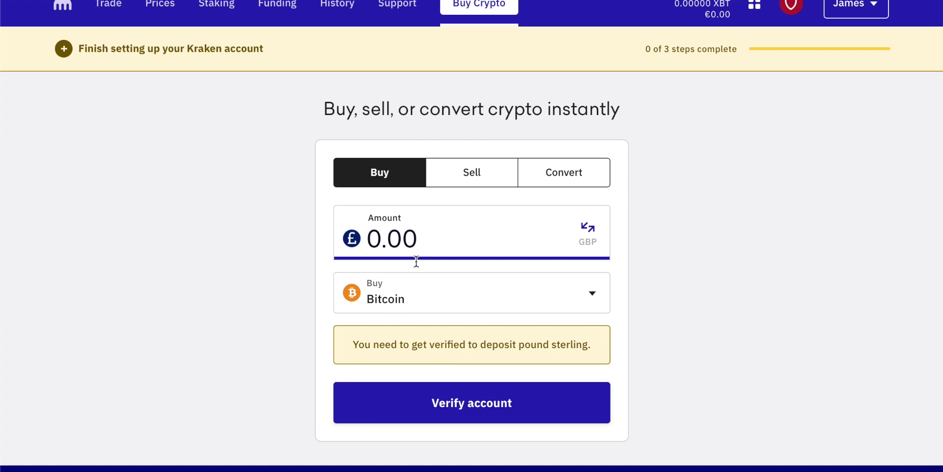
pyautogui.moveTo(429, 240); pyautogui.dragTo(270, 240)
pyautogui.write('100')
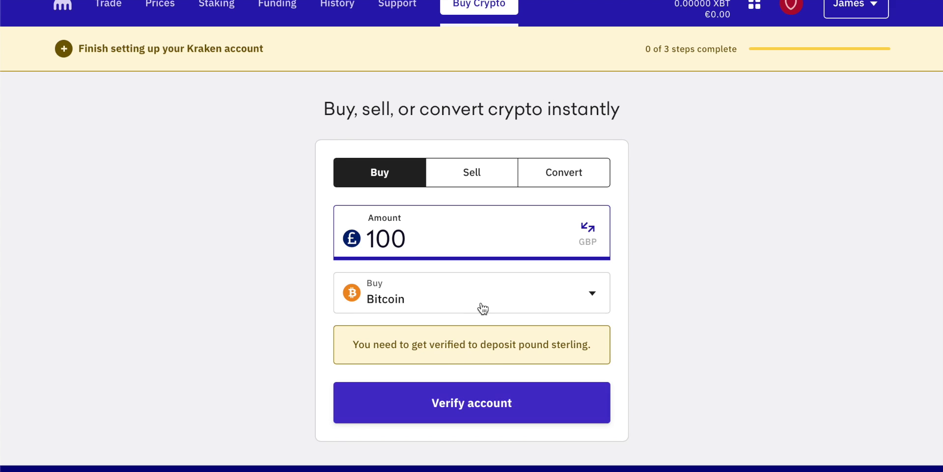
# - Search the purchasable assets for "eth" and select Ethereum as the cryptocurrency to buy
pyautogui.click(567, 304)
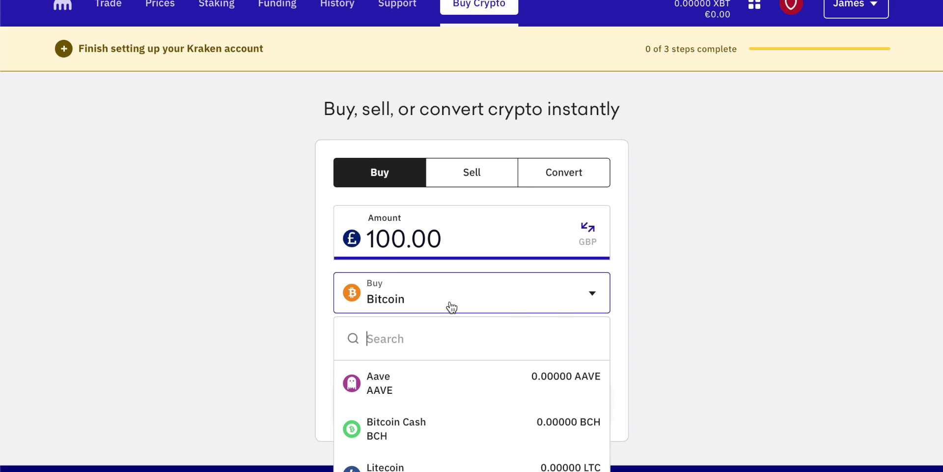
pyautogui.scroll(-2, 448, 305)
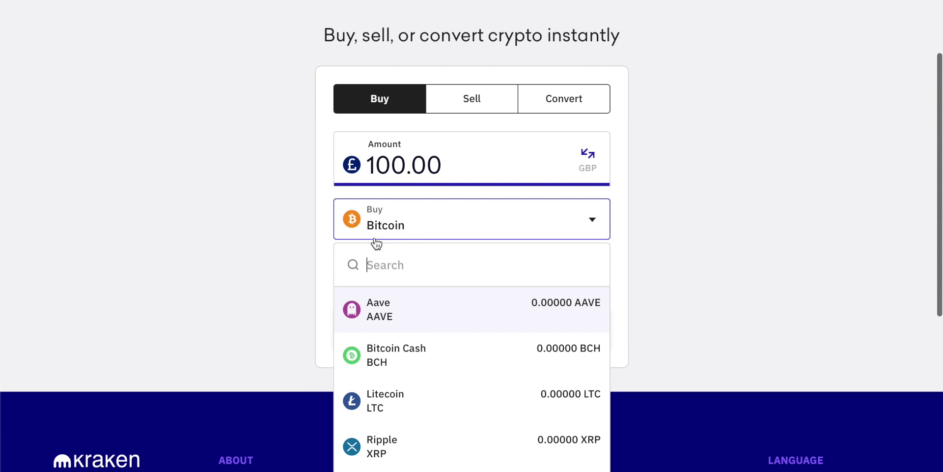
pyautogui.click(393, 266)
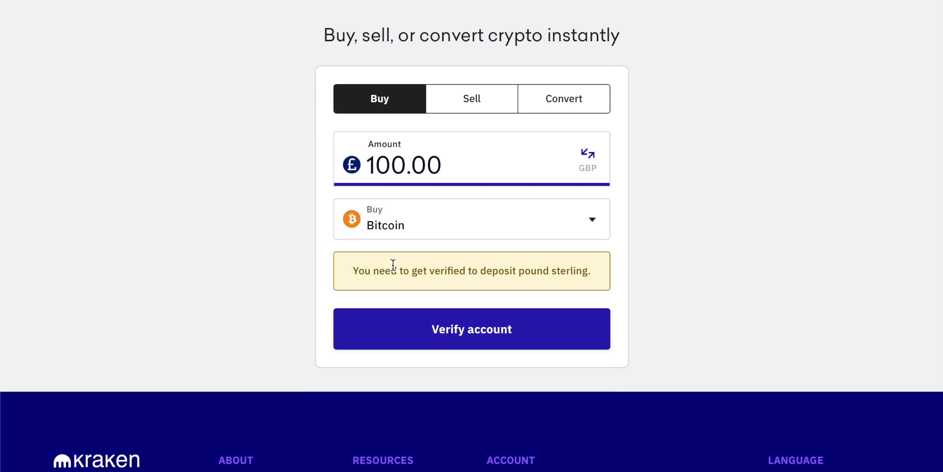
pyautogui.click(401, 230)
pyautogui.write('etc')
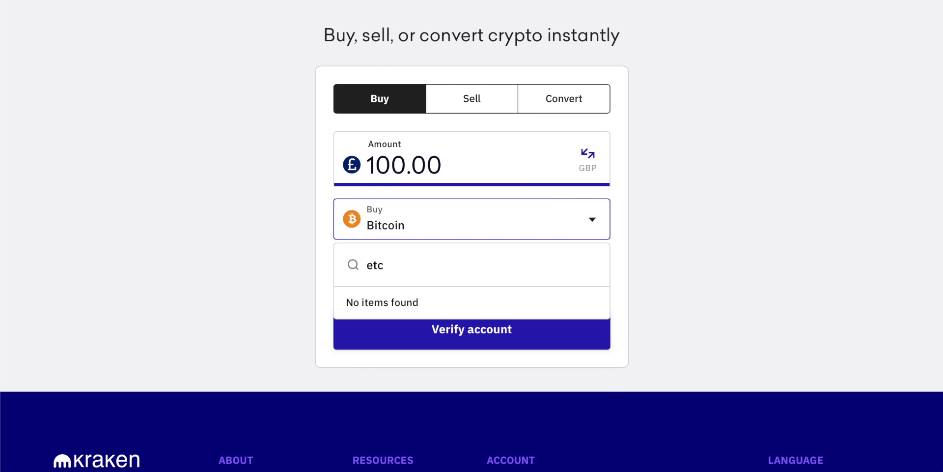
pyautogui.press('BackSpace')
pyautogui.write('h')
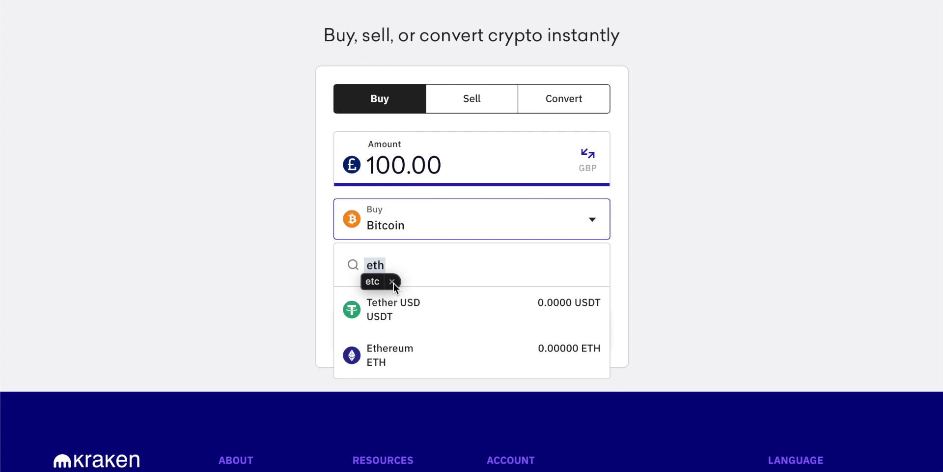
pyautogui.click(389, 354)
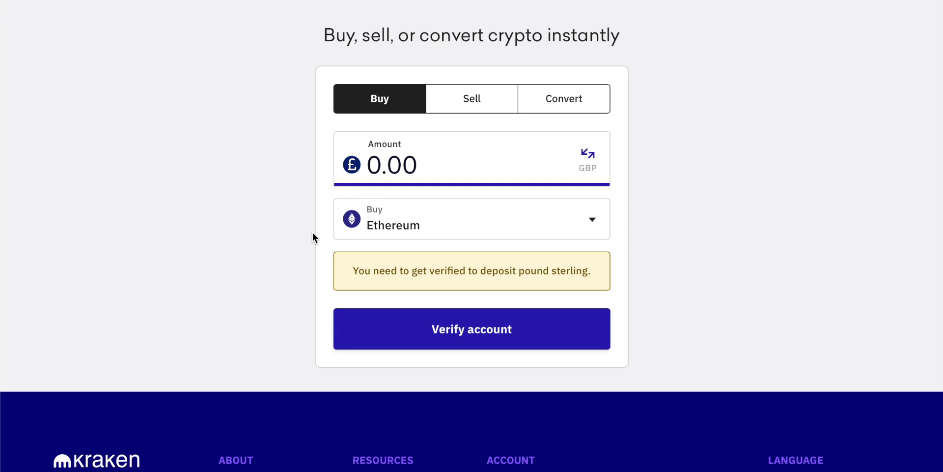
# - Clear the pound amount in the Ethereum purchase form
pyautogui.click(444, 194)
pyautogui.click(462, 196)
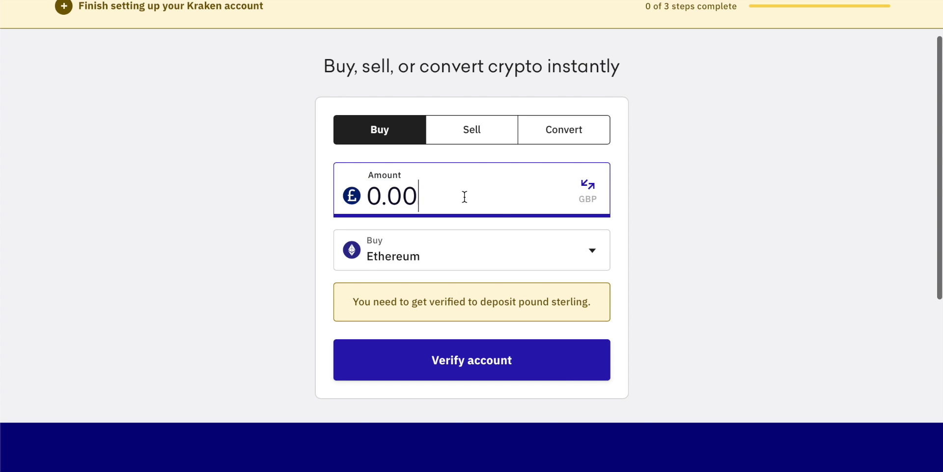
pyautogui.press('BackSpace')
pyautogui.press('BackSpace')
pyautogui.press('BackSpace')
pyautogui.press('BackSpace')
pyautogui.click(356, 196)
# - Switch to selling Bitcoin, denominate the amount in pounds and set it to 100 GBP
pyautogui.click(471, 134)
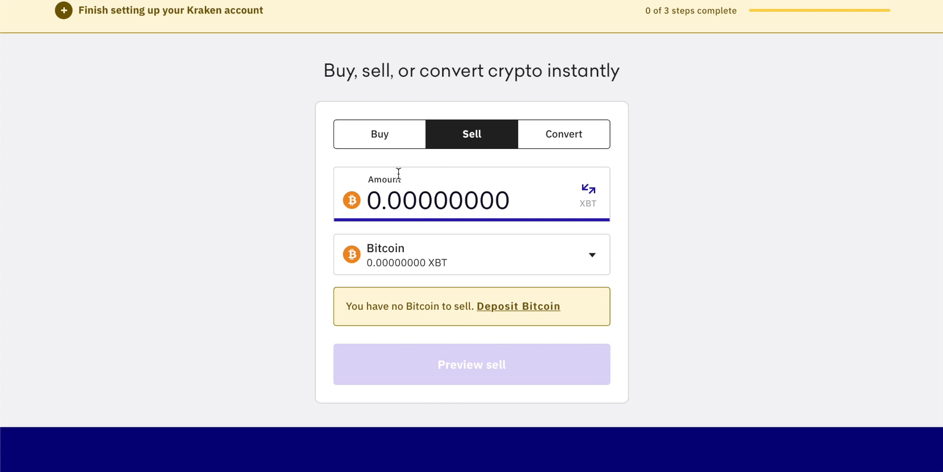
pyautogui.scroll(-3, 306, 188)
pyautogui.scroll(2, 444, 177)
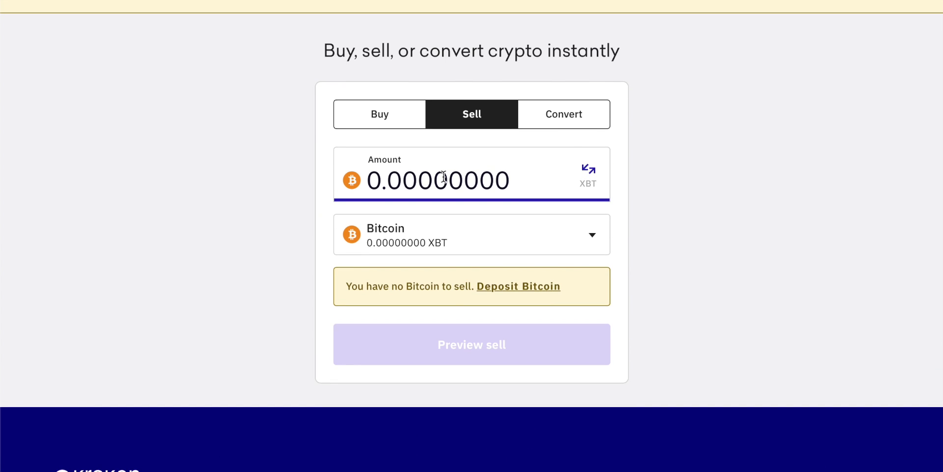
pyautogui.click(589, 170)
pyautogui.moveTo(448, 186); pyautogui.dragTo(285, 190)
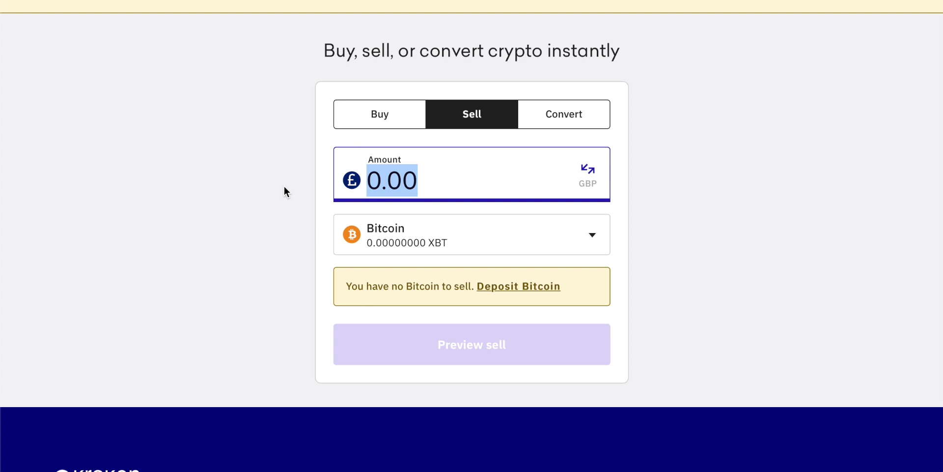
pyautogui.write('100')
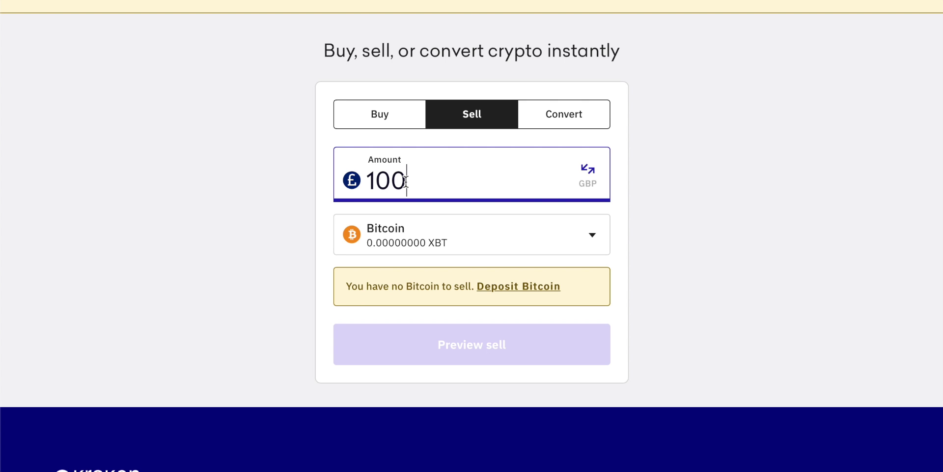
# - Switch the sell amount from pounds to Bitcoin and set it to 0.005 XBT
pyautogui.click(590, 171)
pyautogui.click(589, 173)
pyautogui.click(588, 172)
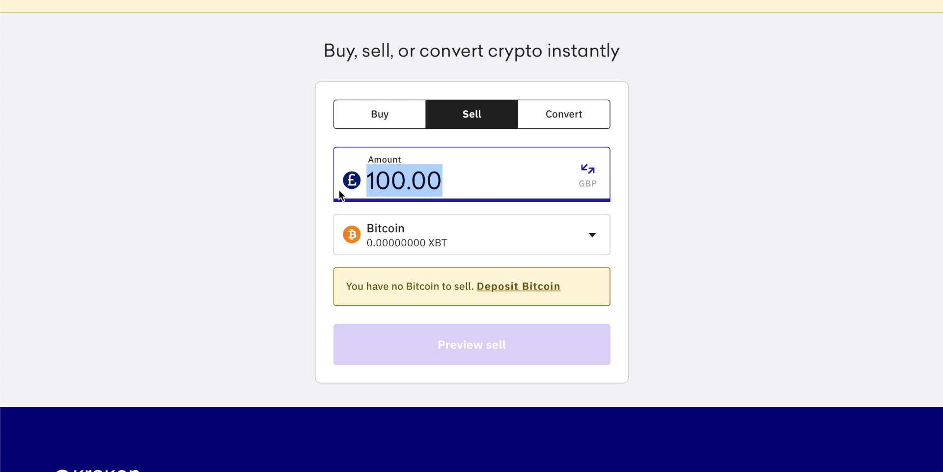
pyautogui.click(588, 173)
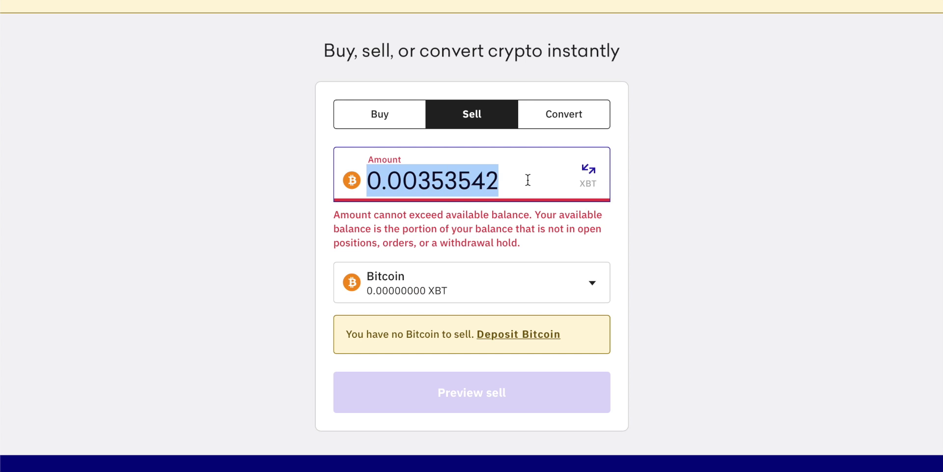
pyautogui.click(436, 184)
pyautogui.moveTo(512, 184); pyautogui.dragTo(414, 179)
pyautogui.write('5')
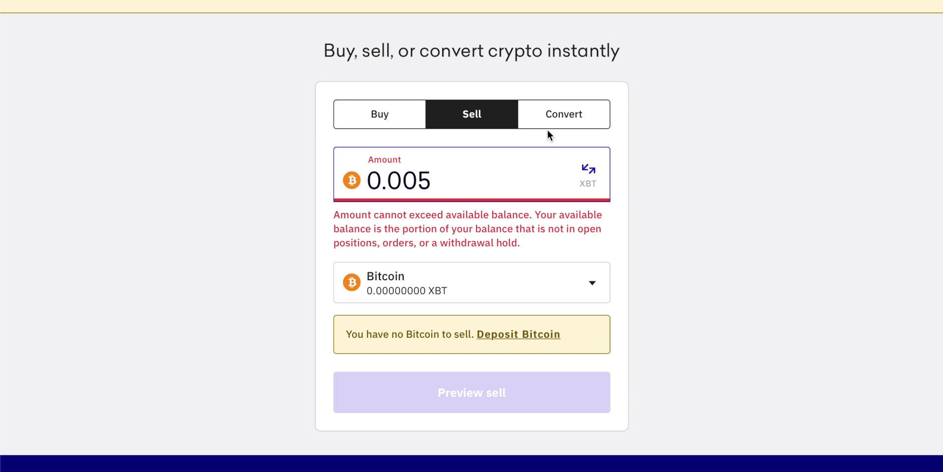
# - Switch to converting Bitcoin to Ethereum and set the amount to convert to 0.0005 XBT
pyautogui.click(566, 113)
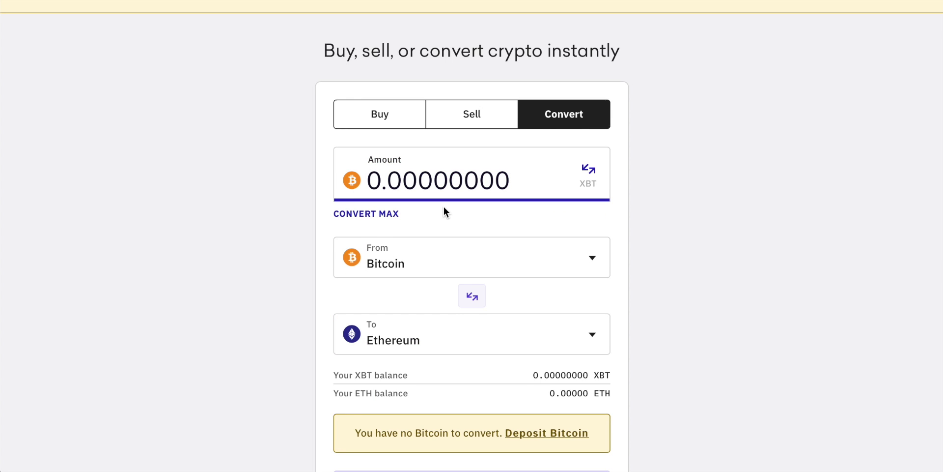
pyautogui.scroll(-1, 442, 210)
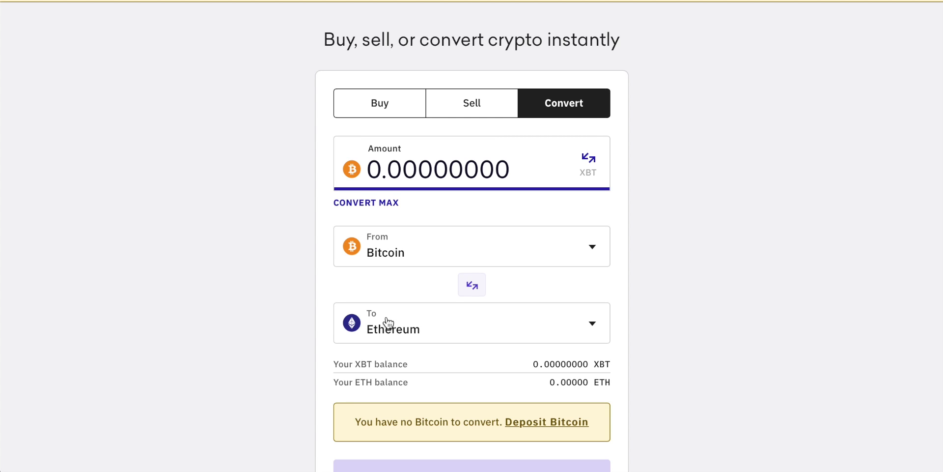
pyautogui.scroll(3, 285, 320)
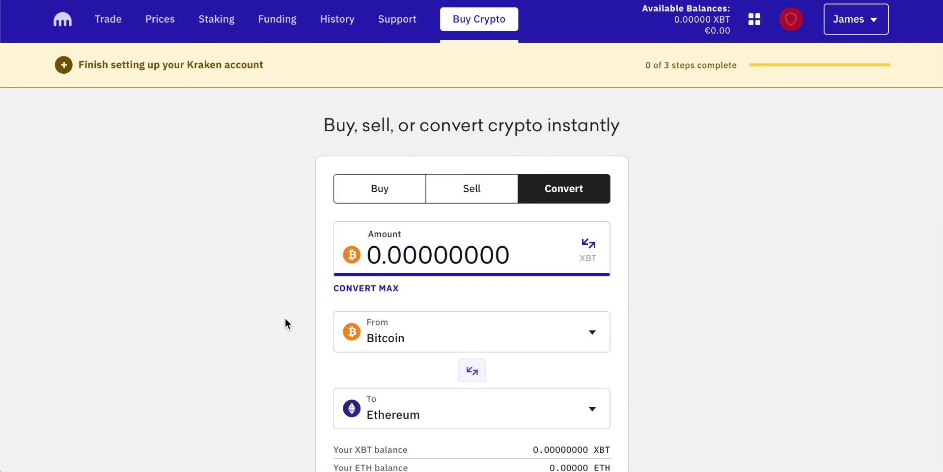
pyautogui.scroll(-2, 286, 323)
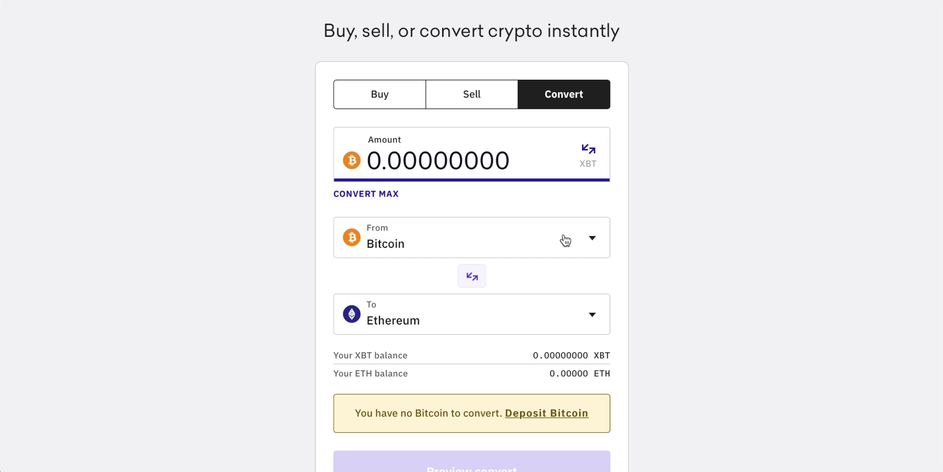
pyautogui.moveTo(513, 160); pyautogui.dragTo(242, 152)
pyautogui.write('0.00')
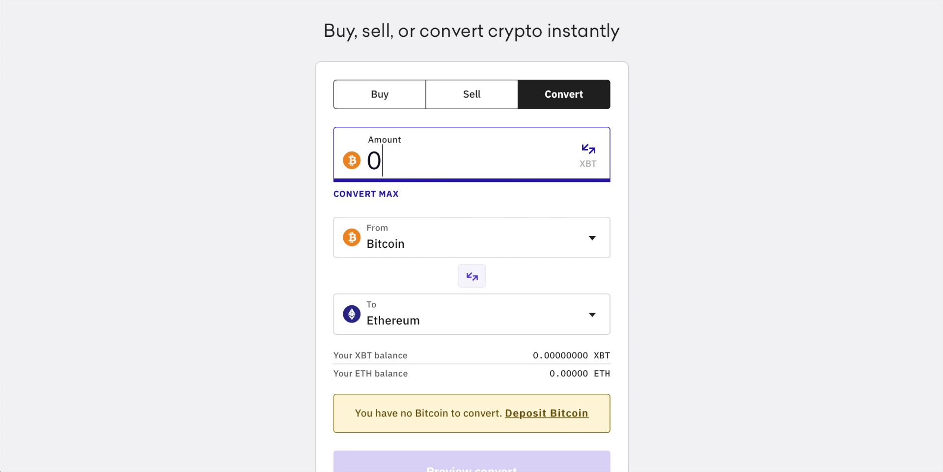
pyautogui.write('05')
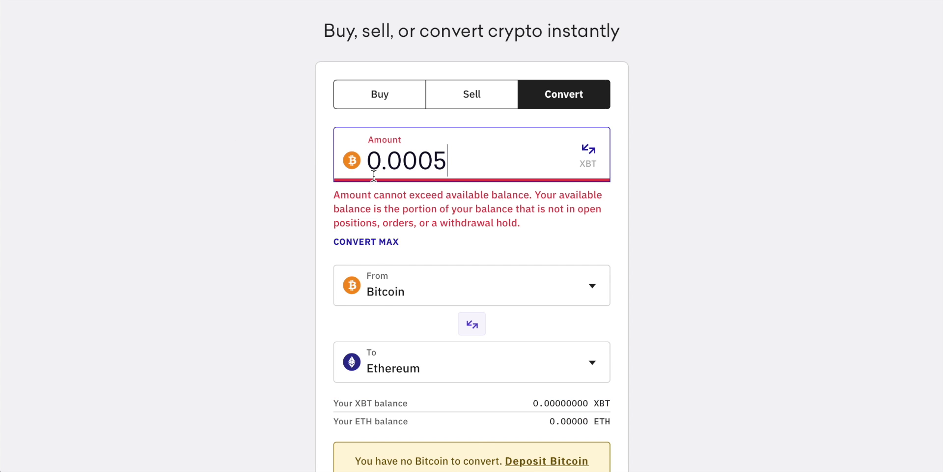
# - Examine the conversion form's amount, source and target currencies, balances and preview option
pyautogui.scroll(-1, 374, 175)
pyautogui.scroll(-1, 392, 290)
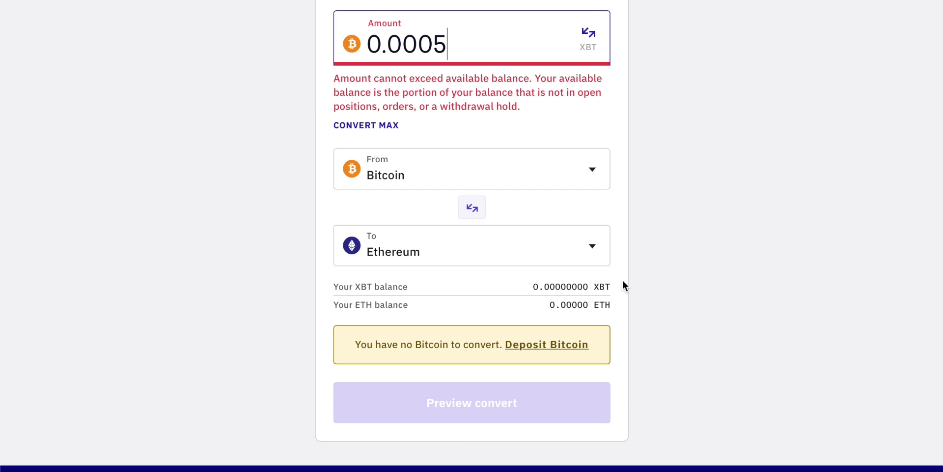
pyautogui.scroll(-1, 628, 229)
pyautogui.scroll(3, 628, 229)
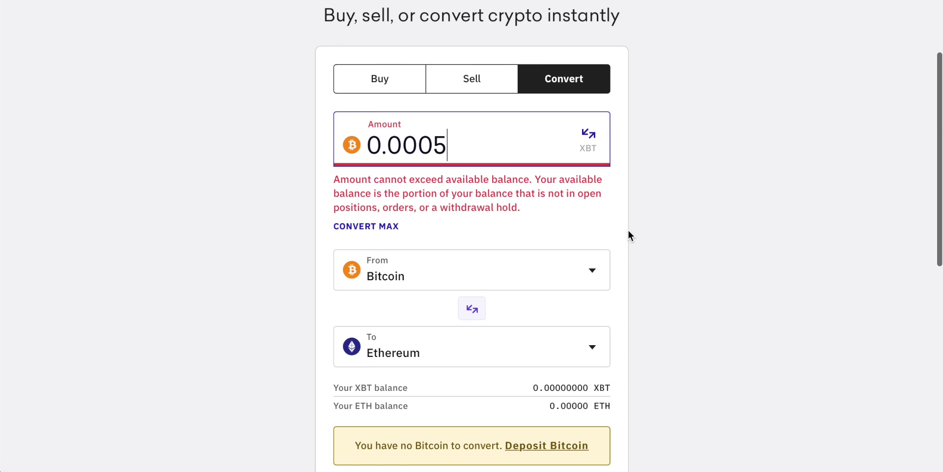
pyautogui.scroll(3, 629, 231)
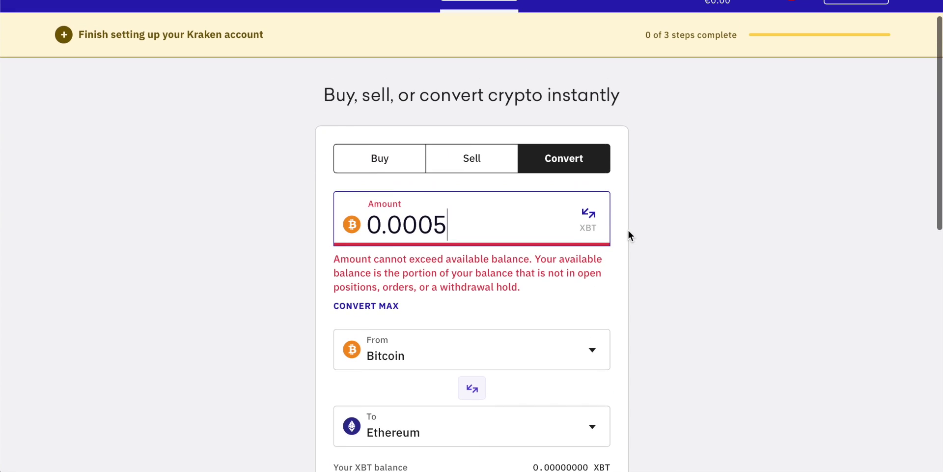
pyautogui.scroll(-1, 629, 231)
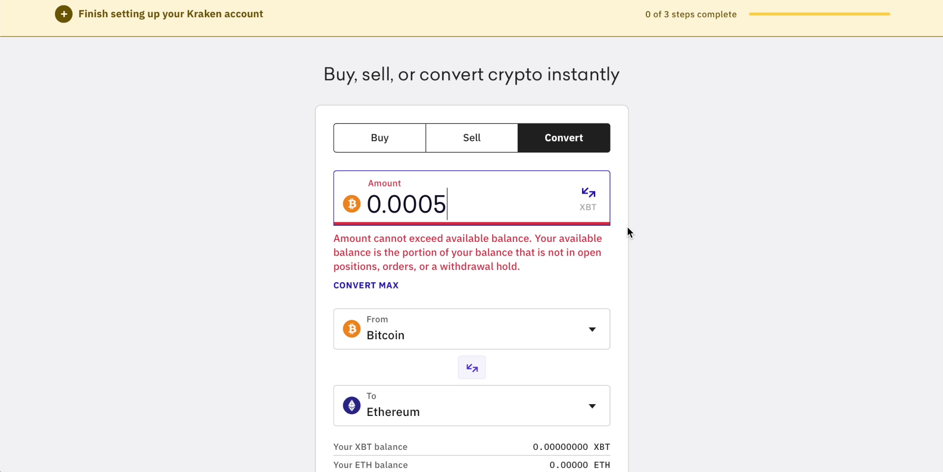
pyautogui.scroll(-1, 624, 212)
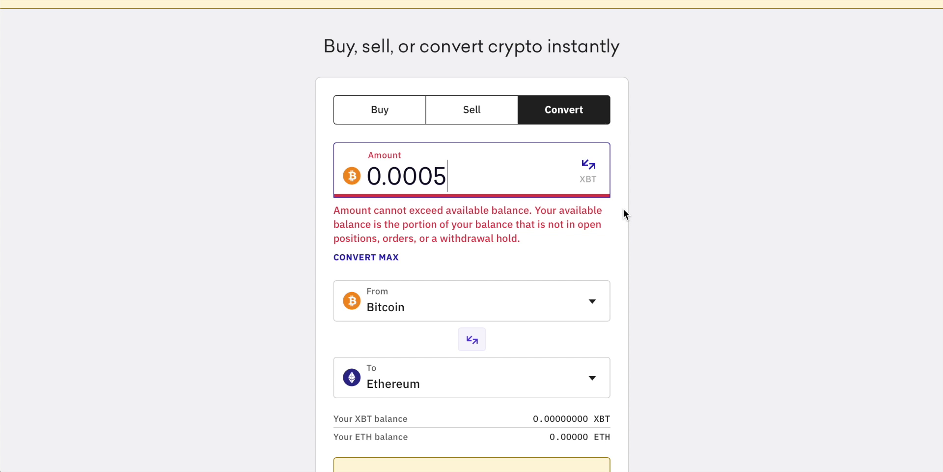
pyautogui.scroll(2, 623, 209)
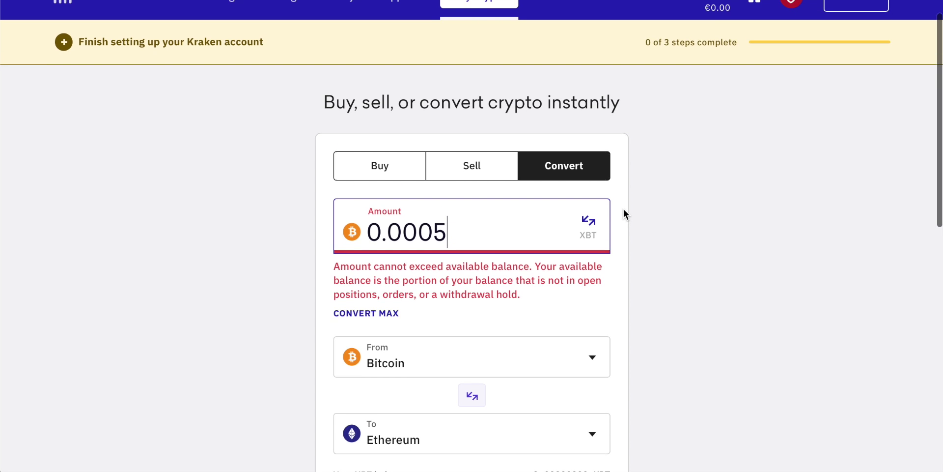
pyautogui.scroll(-1, 624, 205)
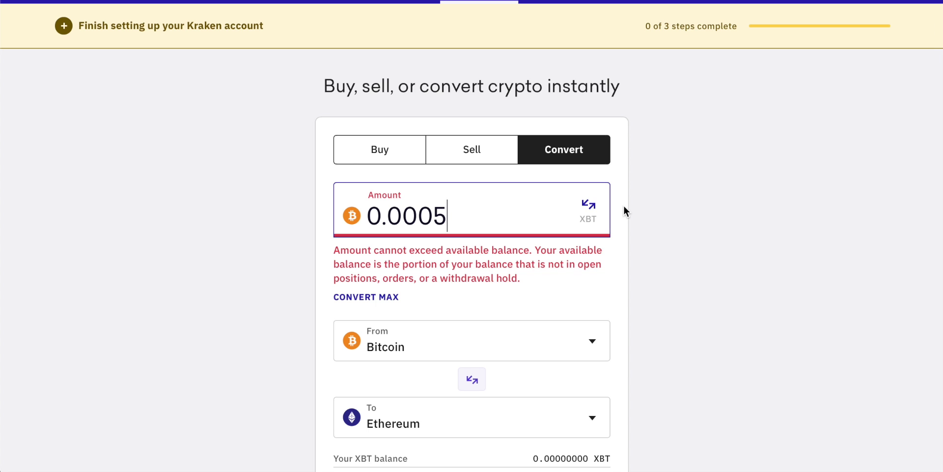
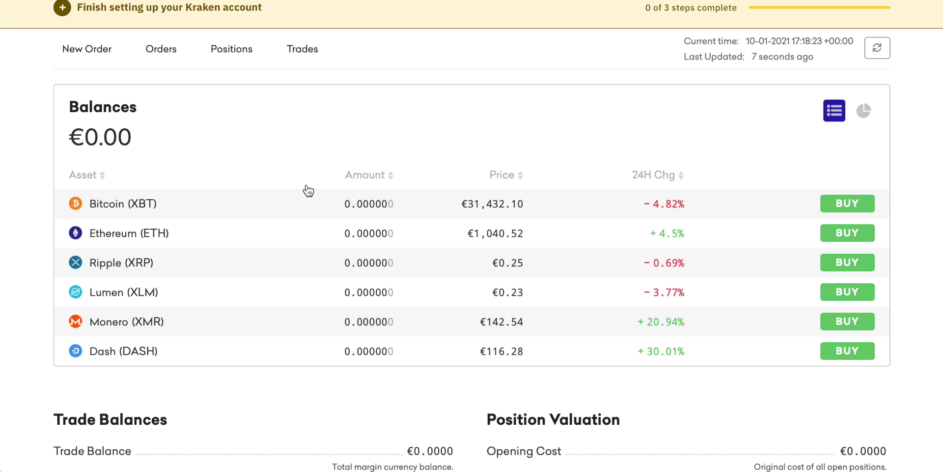
# - Review the euro-denominated account balances and asset prices on the trading overview
pyautogui.scroll(1, 18, 175)
pyautogui.scroll(-1, 18, 175)
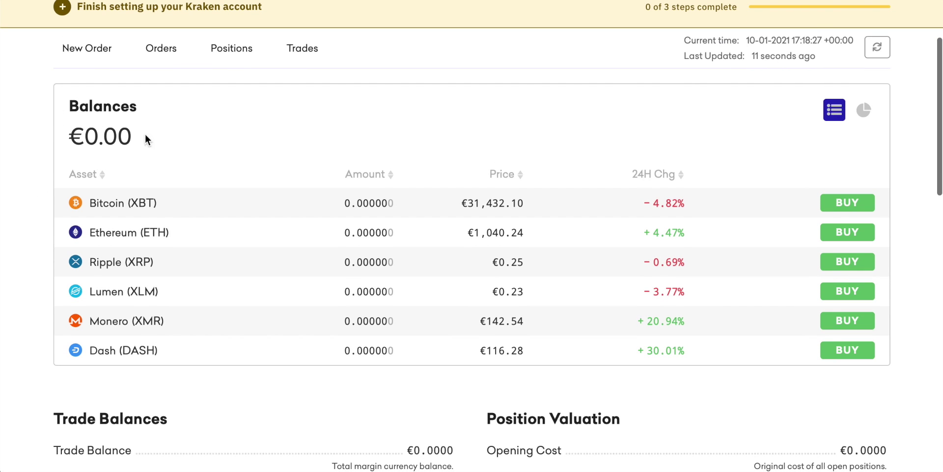
pyautogui.scroll(4, 95, 131)
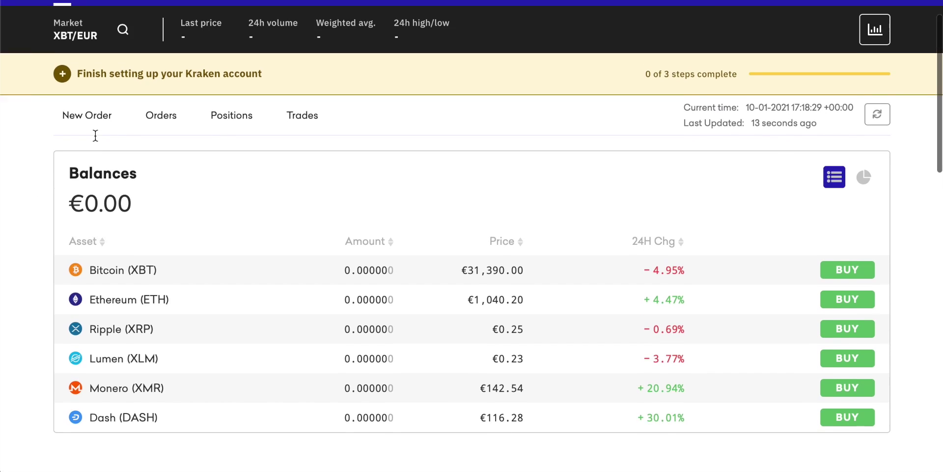
pyautogui.scroll(1, 101, 197)
pyautogui.scroll(-2, 95, 139)
pyautogui.scroll(2, 101, 189)
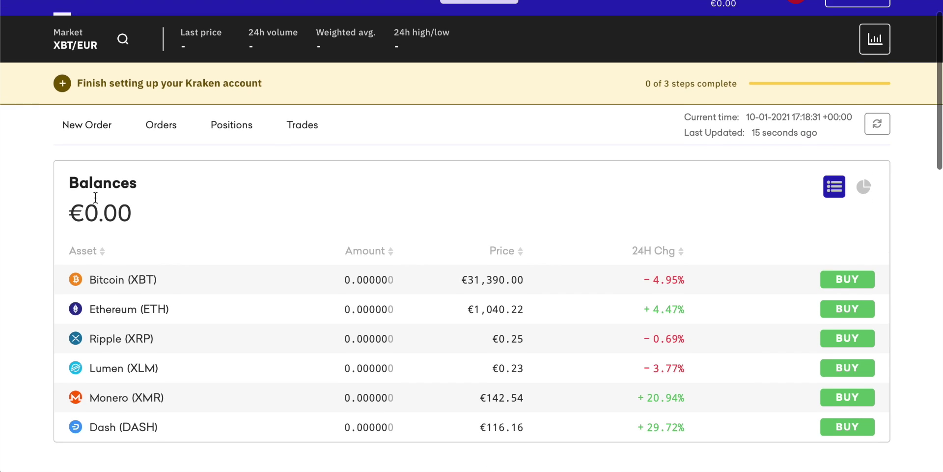
pyautogui.moveTo(83, 236); pyautogui.dragTo(47, 235)
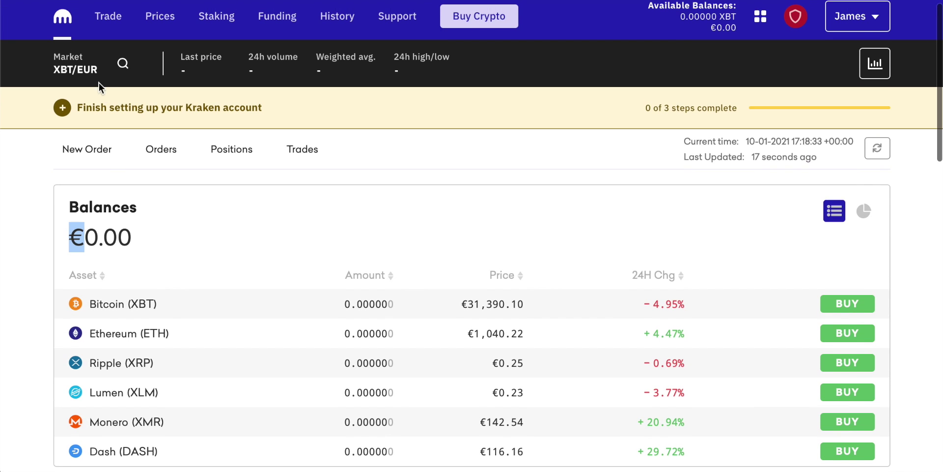
# - Change the market from XBT/EUR to the XBT/USD trading pair and check the available quote currencies
pyautogui.click(81, 67)
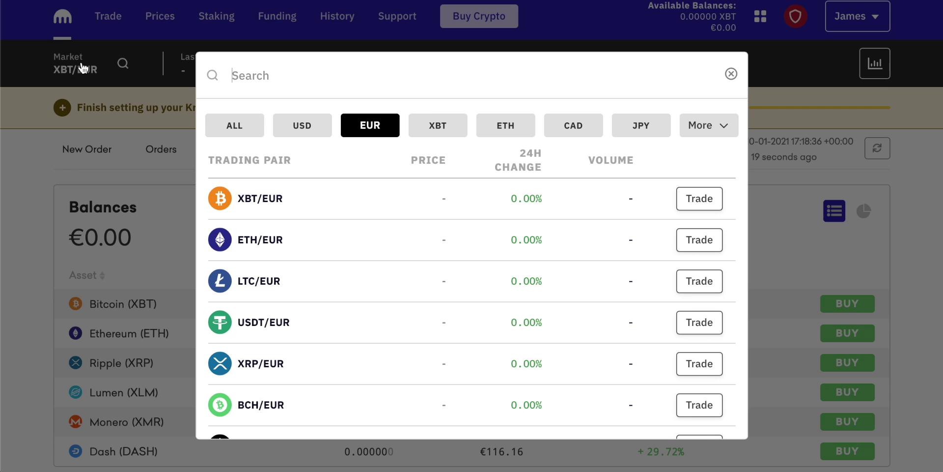
pyautogui.click(308, 134)
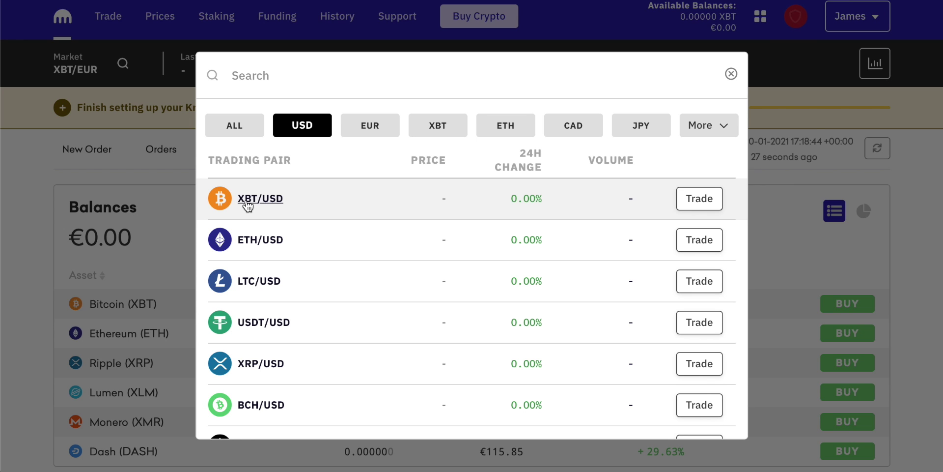
pyautogui.click(271, 202)
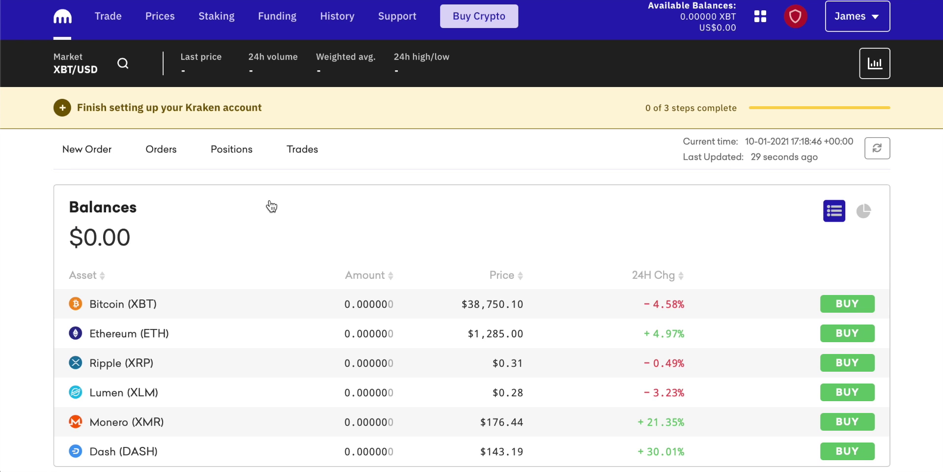
pyautogui.moveTo(69, 238); pyautogui.dragTo(134, 238)
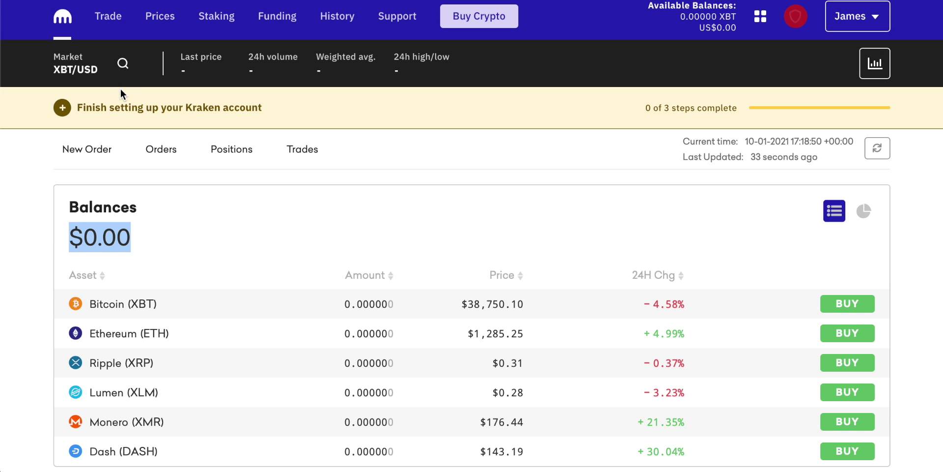
pyautogui.click(102, 69)
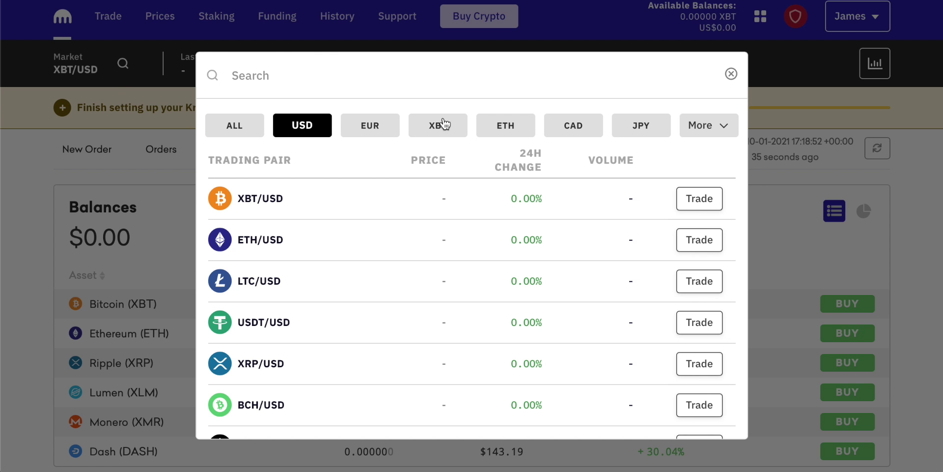
pyautogui.click(731, 74)
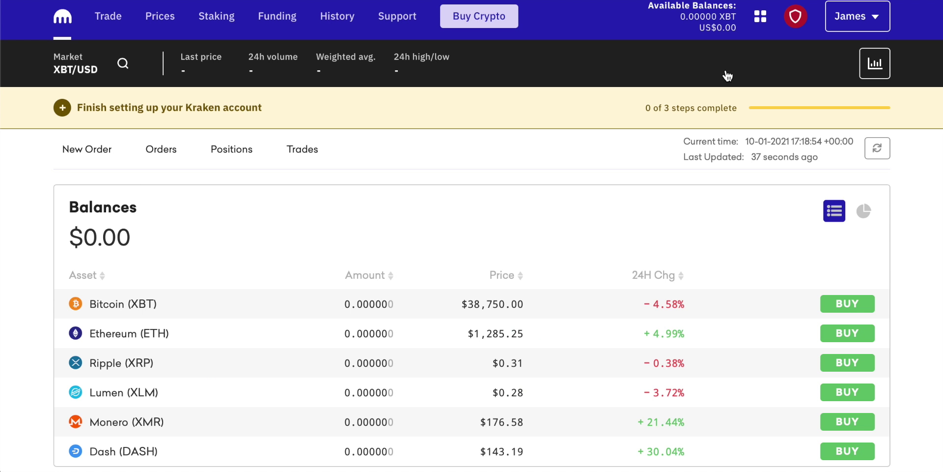
# - Review the dollar balances, trade balances, position valuation, fees and ledger on the trading overview
pyautogui.scroll(-2, 138, 187)
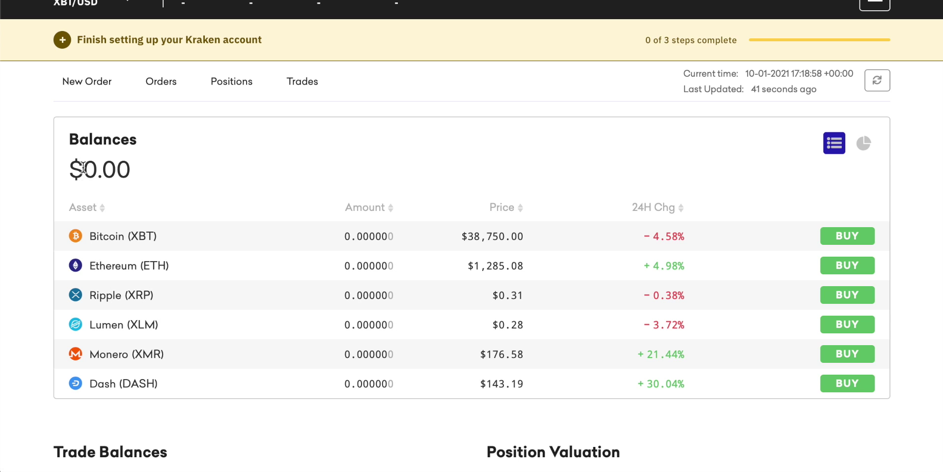
pyautogui.moveTo(83, 168); pyautogui.dragTo(64, 171)
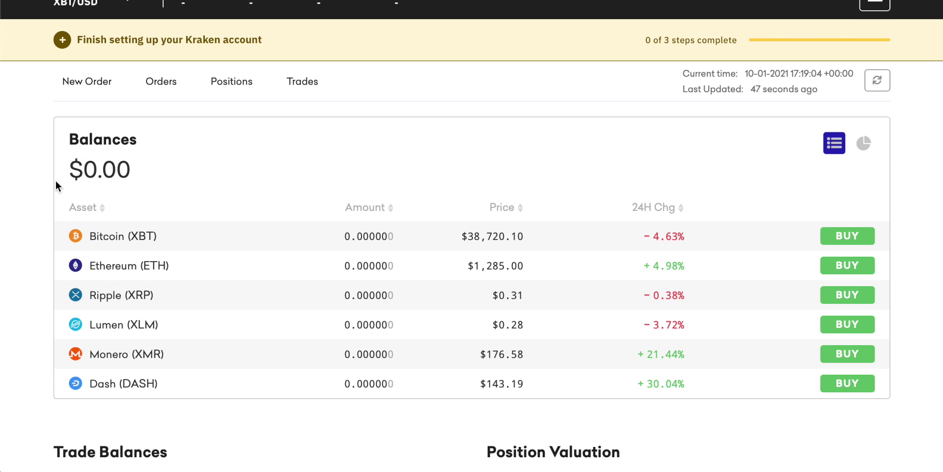
pyautogui.scroll(-5, 39, 189)
pyautogui.scroll(-1, 40, 190)
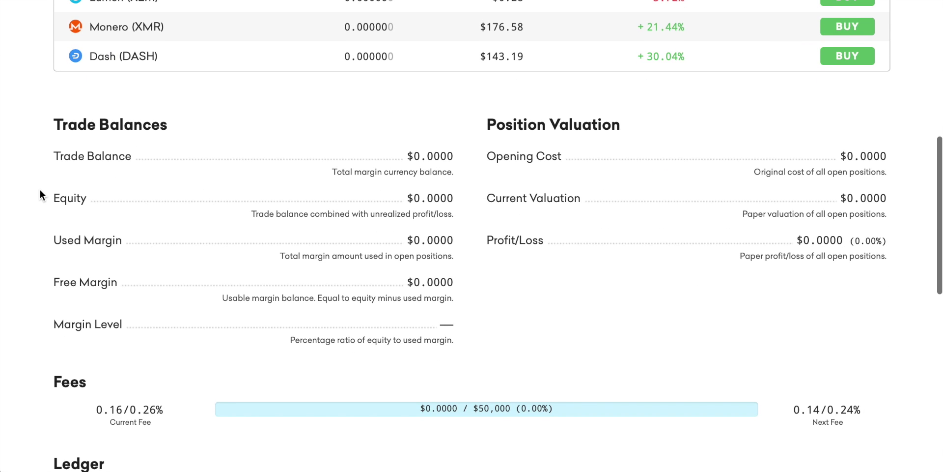
pyautogui.moveTo(166, 125); pyautogui.dragTo(102, 124)
pyautogui.click(68, 174)
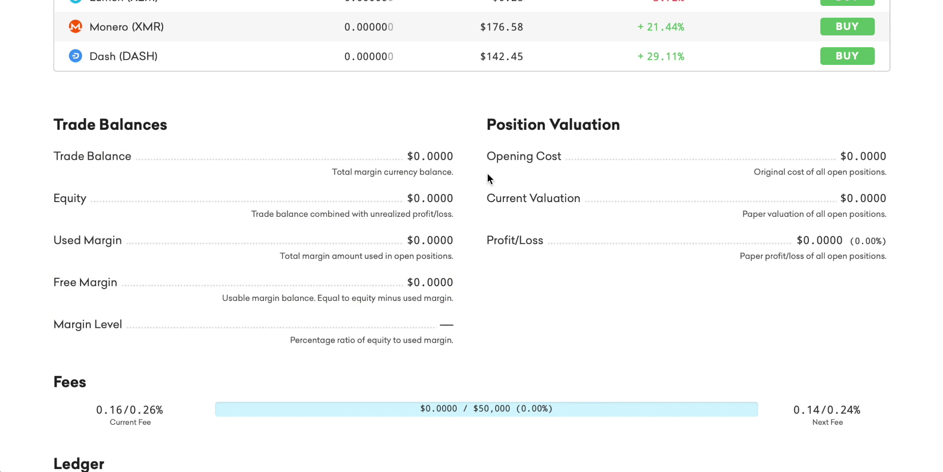
pyautogui.scroll(-5, 339, 227)
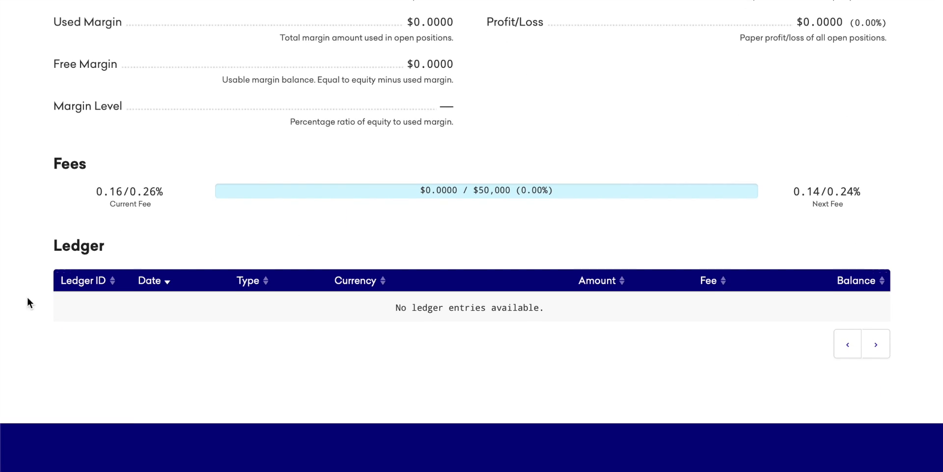
pyautogui.scroll(5, 326, 304)
pyautogui.scroll(-2, 323, 248)
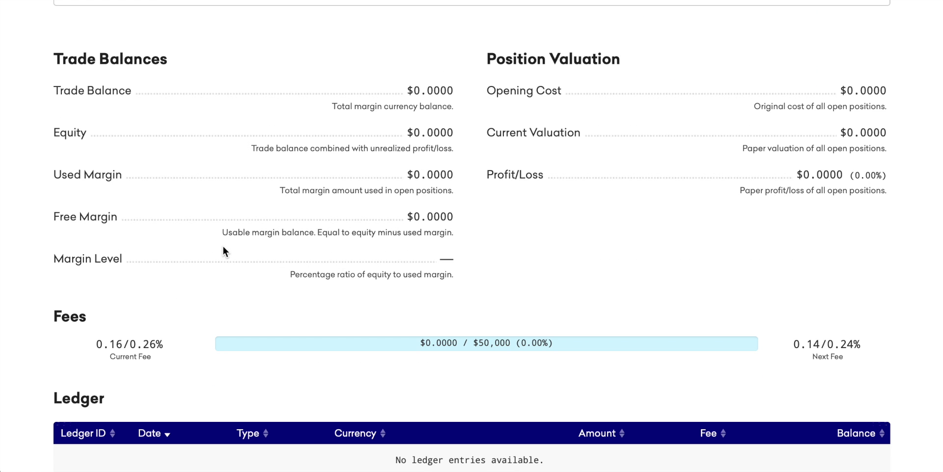
pyautogui.scroll(7, 222, 246)
pyautogui.scroll(3, 222, 246)
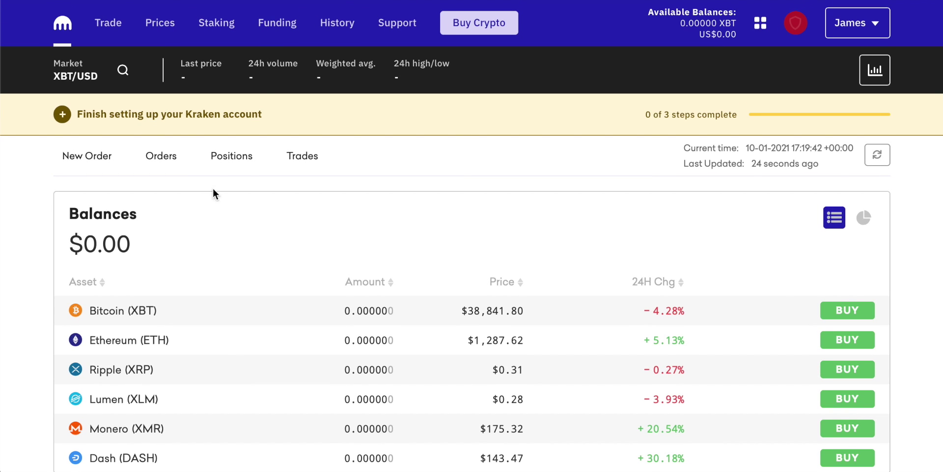
# - Open the Funding account balances and reverse the crypto assets' sort order, restoring the ascending order at the end
pyautogui.click(276, 29)
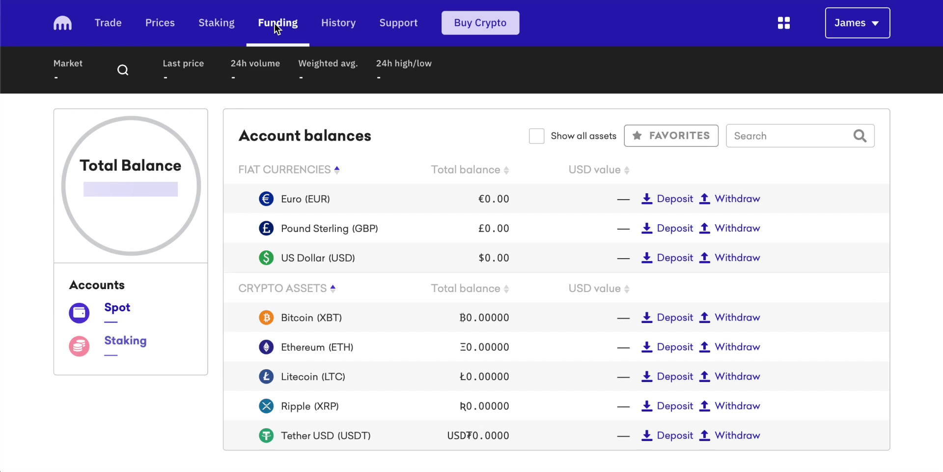
pyautogui.scroll(-1, 34, 228)
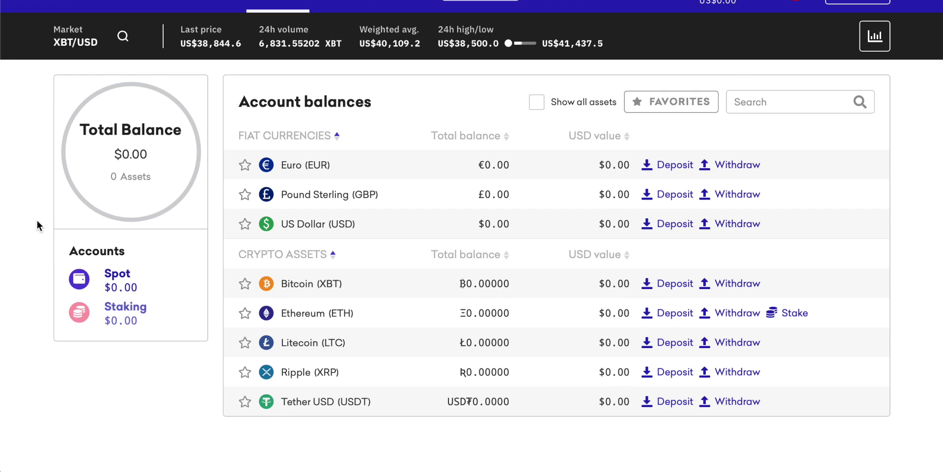
pyautogui.click(334, 256)
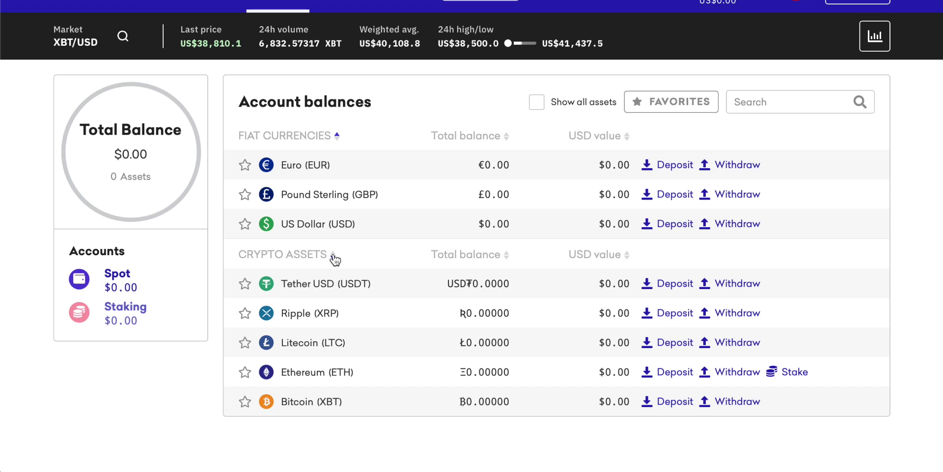
pyautogui.click(333, 255)
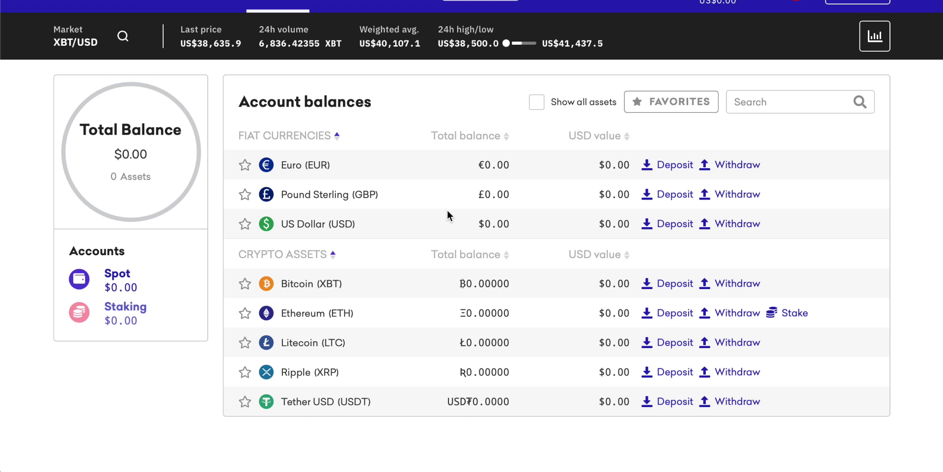
# - Show all assets in the account balances, look through the fiat and crypto lists, and restore the shortened view
pyautogui.click(538, 104)
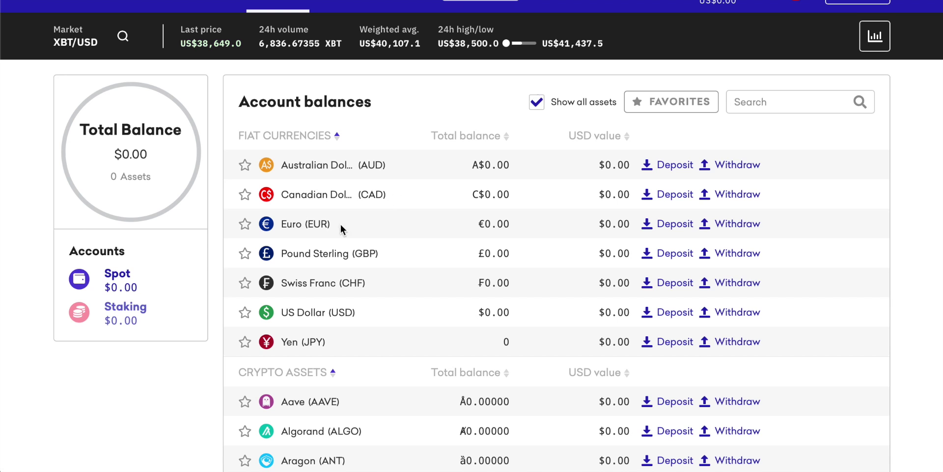
pyautogui.scroll(-4, 378, 212)
pyautogui.scroll(-5, 378, 210)
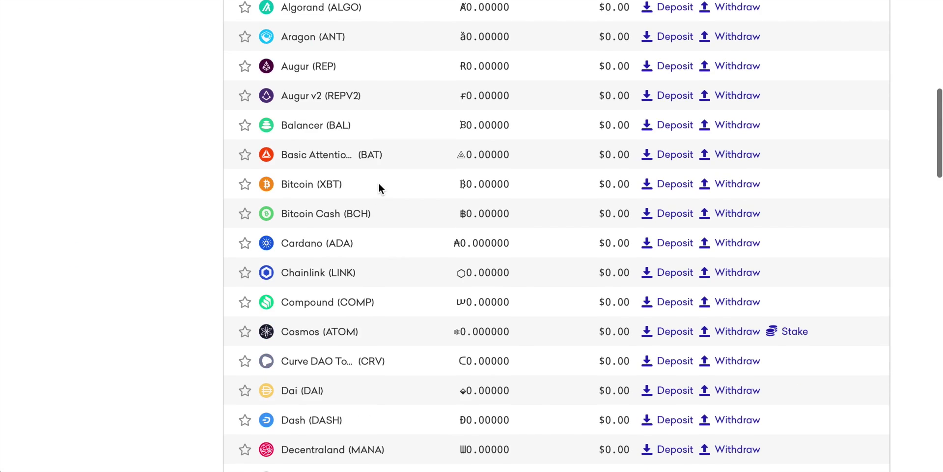
pyautogui.scroll(10, 381, 188)
pyautogui.click(556, 139)
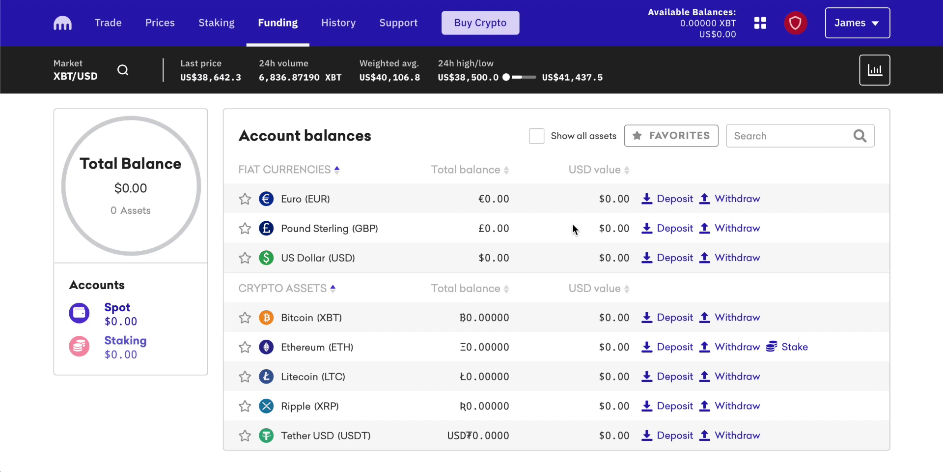
# - Check the Pound Sterling deposit and withdrawal pages and dismiss the identity verification request
pyautogui.click(674, 229)
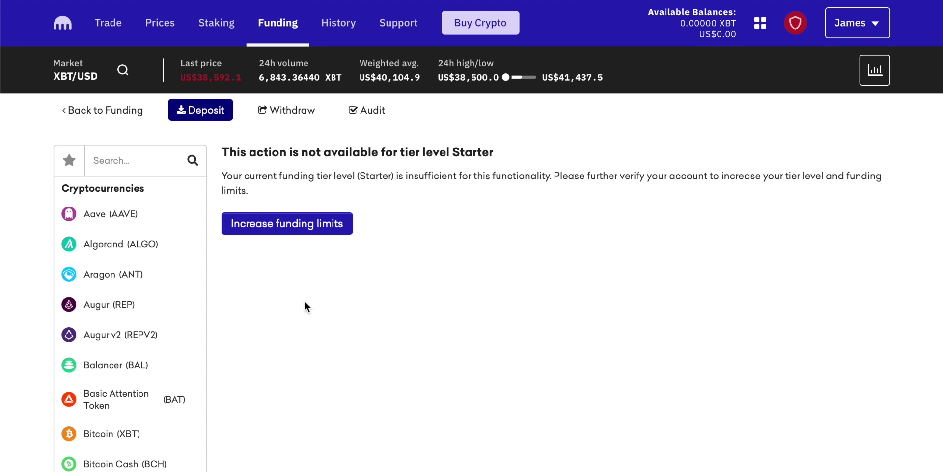
pyautogui.scroll(-1, 270, 313)
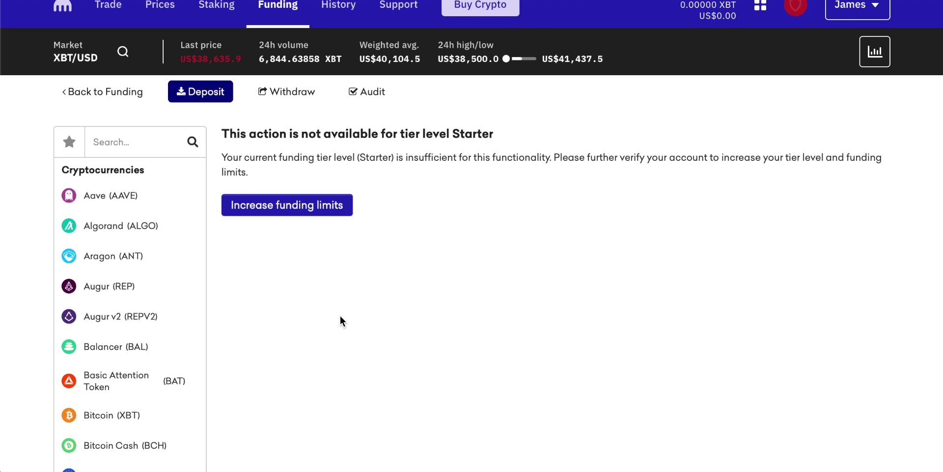
pyautogui.scroll(1, 469, 327)
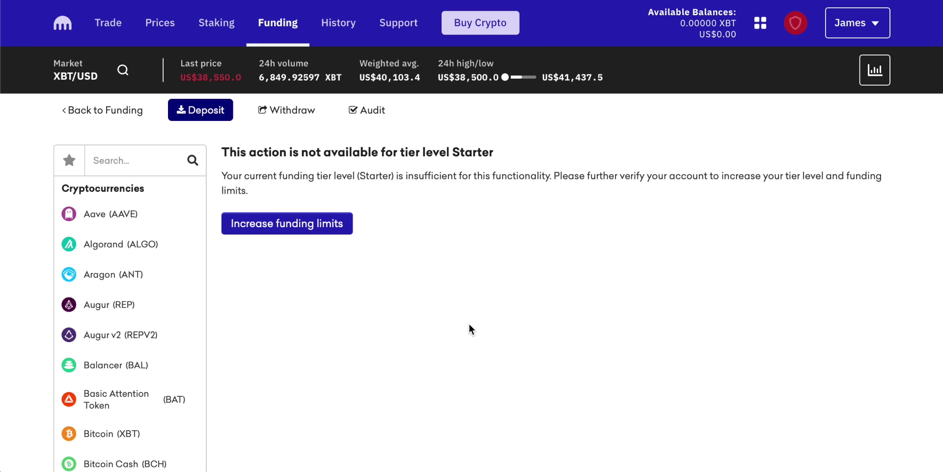
pyautogui.click(279, 101)
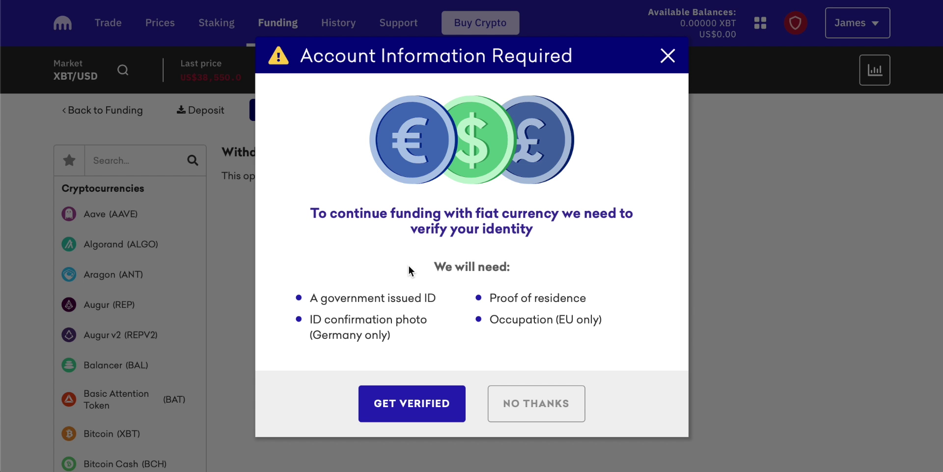
pyautogui.click(668, 56)
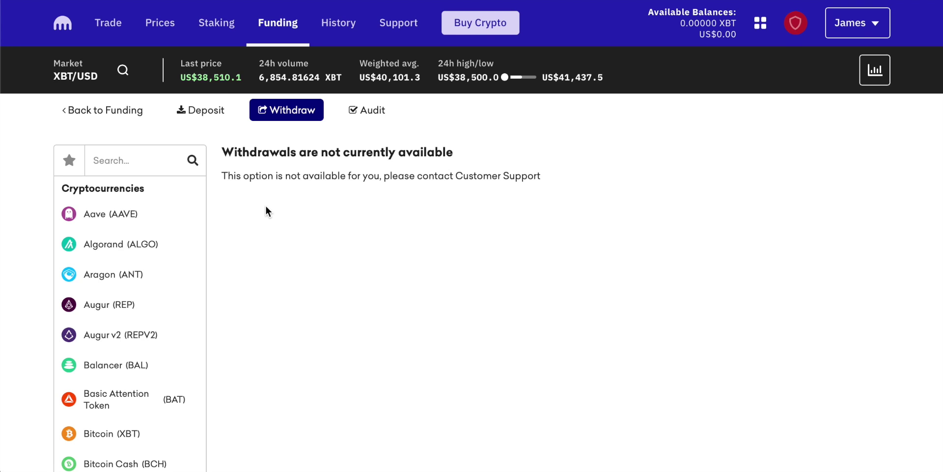
# - Return to the funding balances, open the Bitcoin deposit page and acknowledge the wrong-address disclaimer
pyautogui.click(110, 109)
pyautogui.scroll(-2, 288, 205)
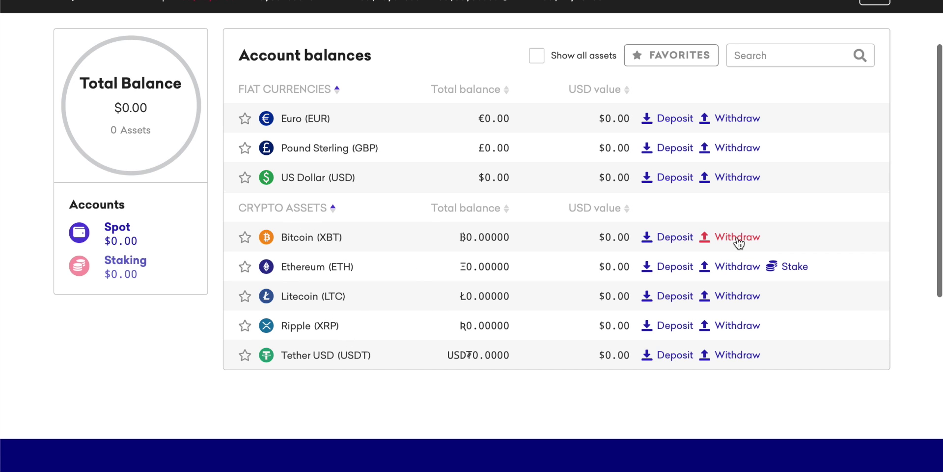
pyautogui.click(672, 241)
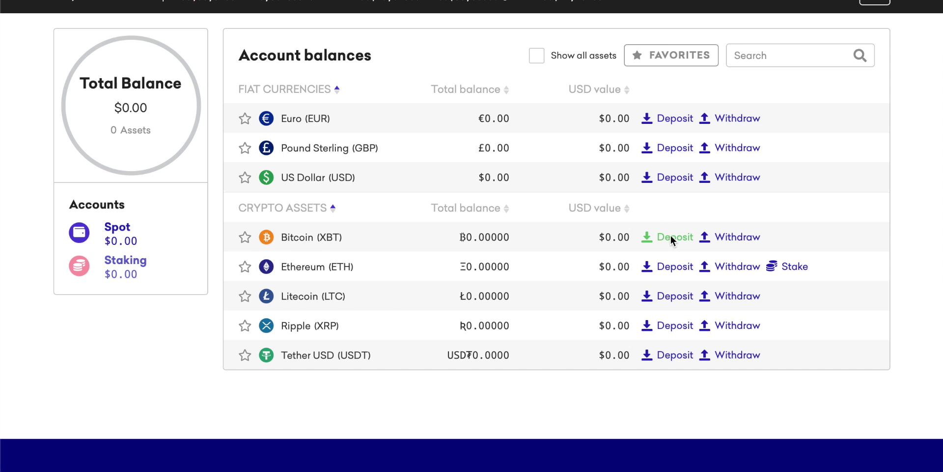
pyautogui.scroll(-1, 475, 262)
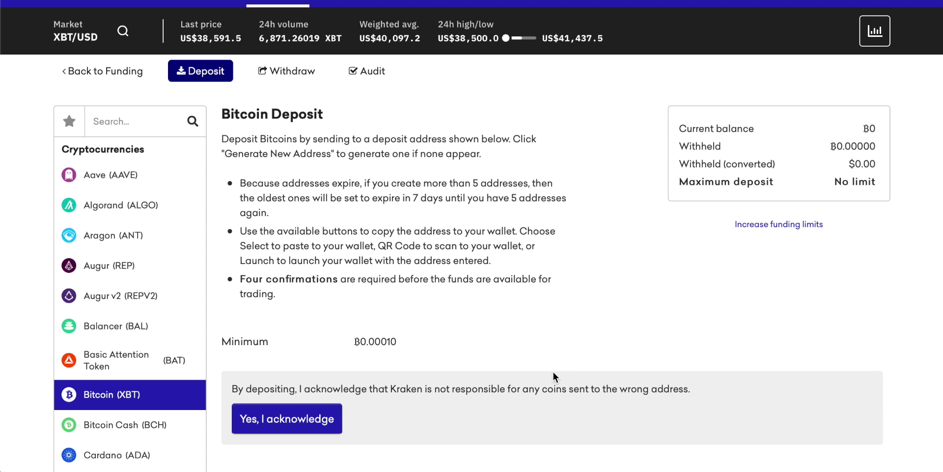
pyautogui.click(304, 423)
pyautogui.scroll(-1, 483, 331)
pyautogui.scroll(1, 484, 333)
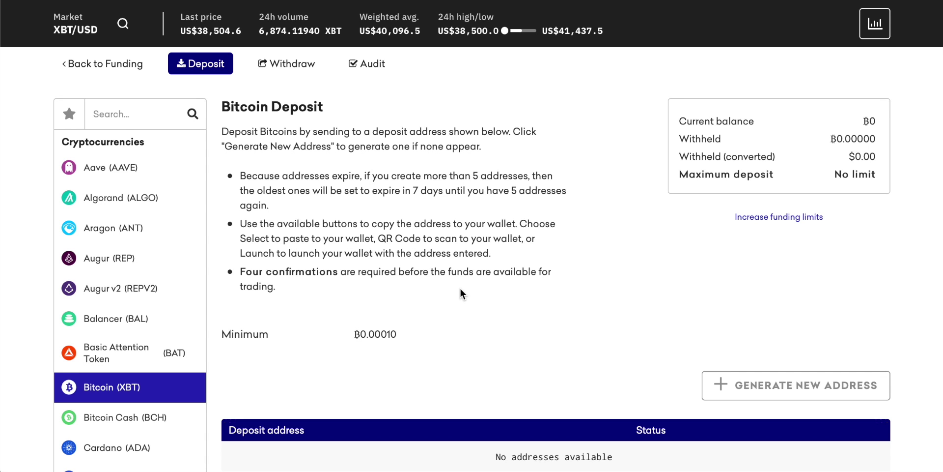
# - Review the Bitcoin deposit instructions and generate a new deposit address
pyautogui.scroll(1, 460, 288)
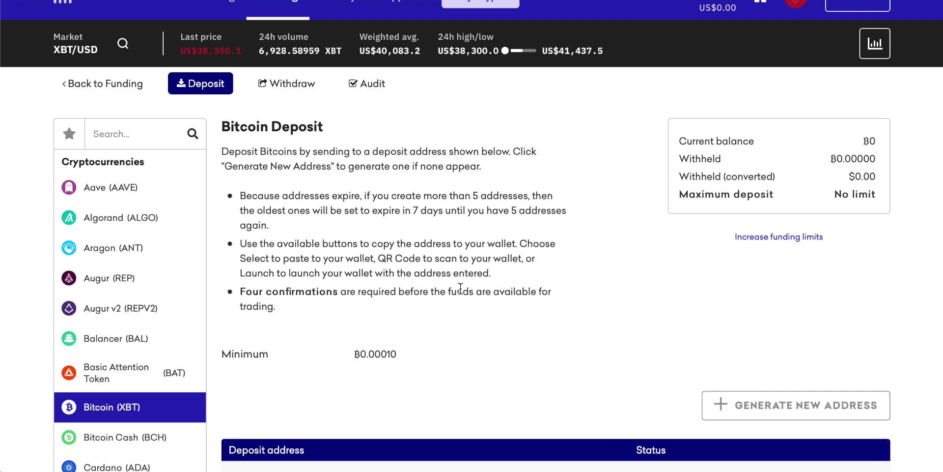
pyautogui.scroll(-2, 460, 289)
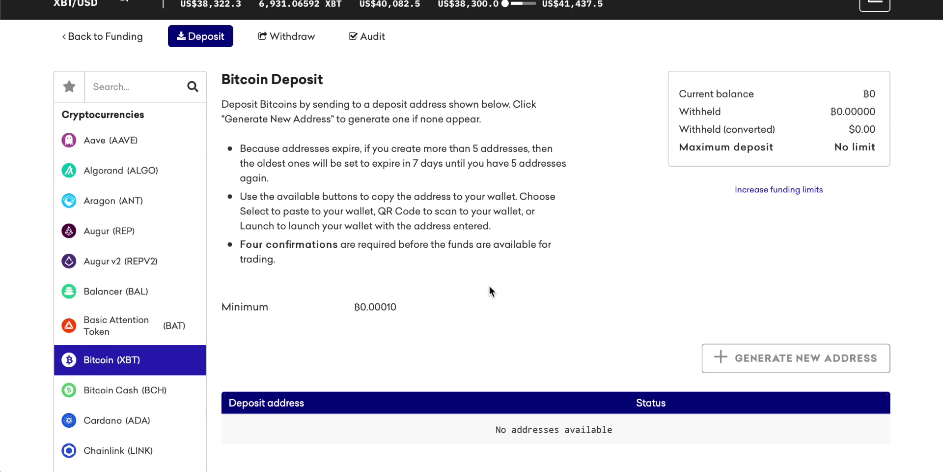
pyautogui.scroll(-1, 649, 270)
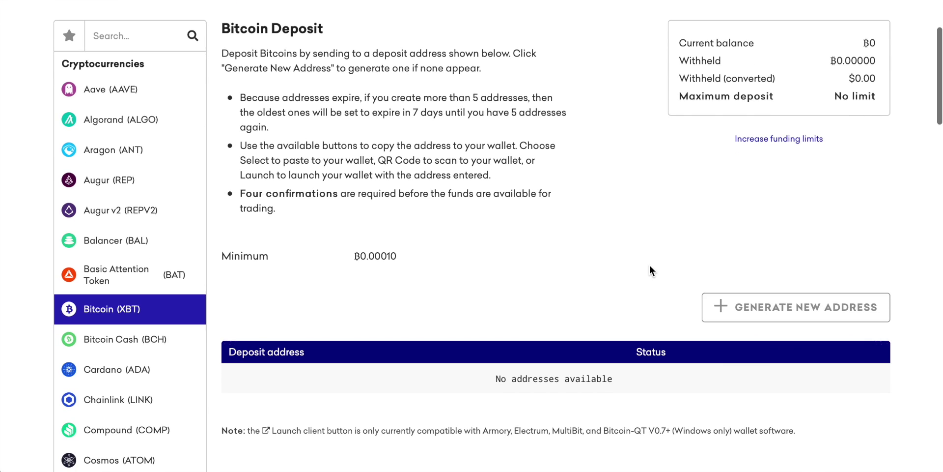
pyautogui.scroll(1, 588, 266)
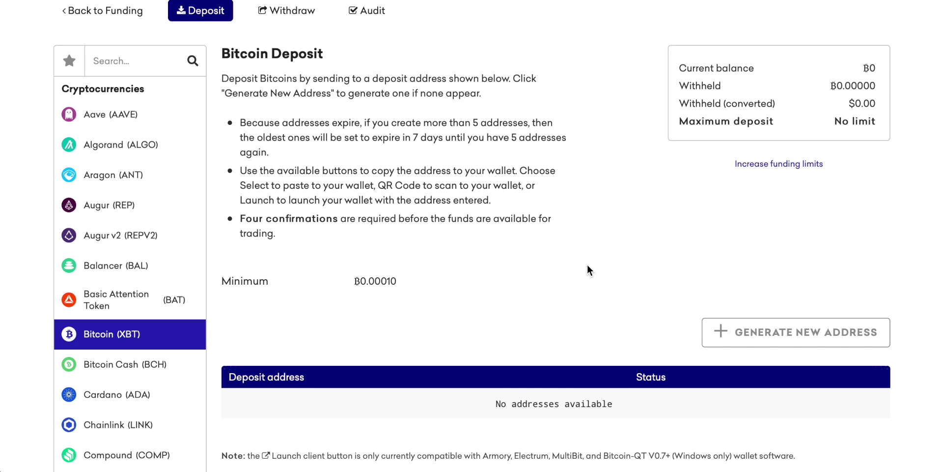
pyautogui.scroll(-2, 710, 276)
pyautogui.click(711, 280)
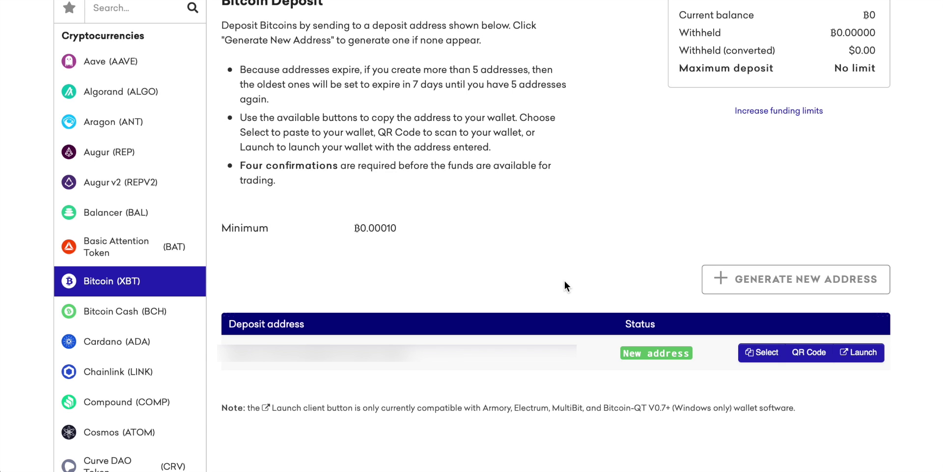
# - Open the Bitcoin withdrawal page and review its instructions, address option, amount limits and fee
pyautogui.scroll(3, 565, 282)
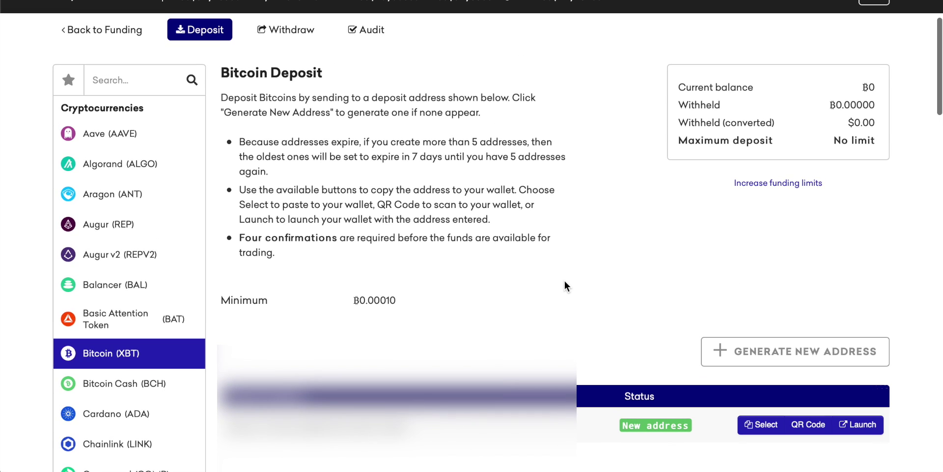
pyautogui.scroll(1, 488, 216)
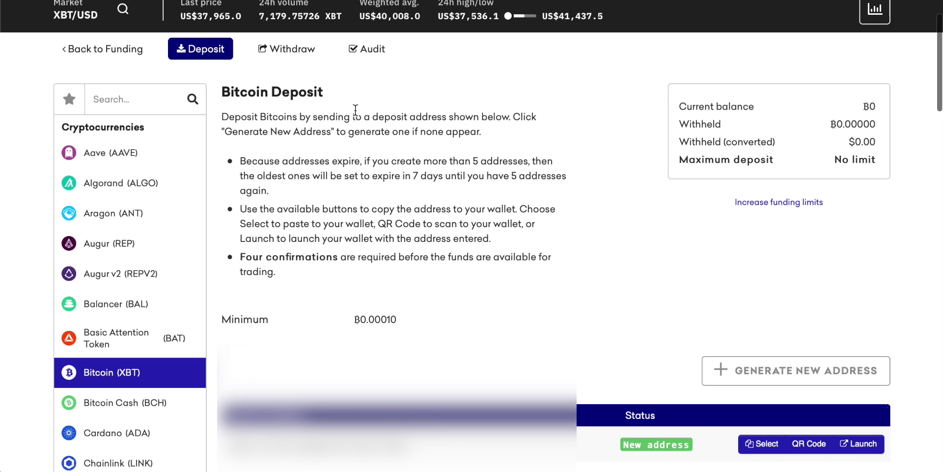
pyautogui.click(285, 50)
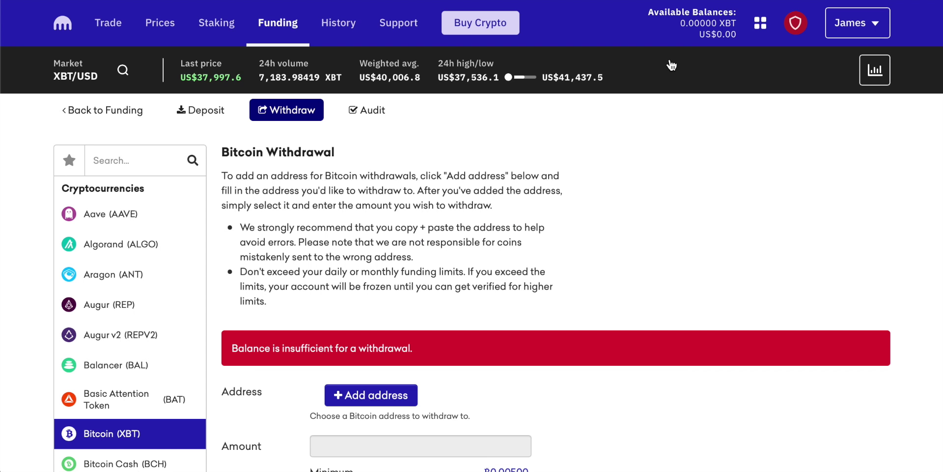
pyautogui.scroll(-1, 601, 210)
pyautogui.scroll(-4, 600, 211)
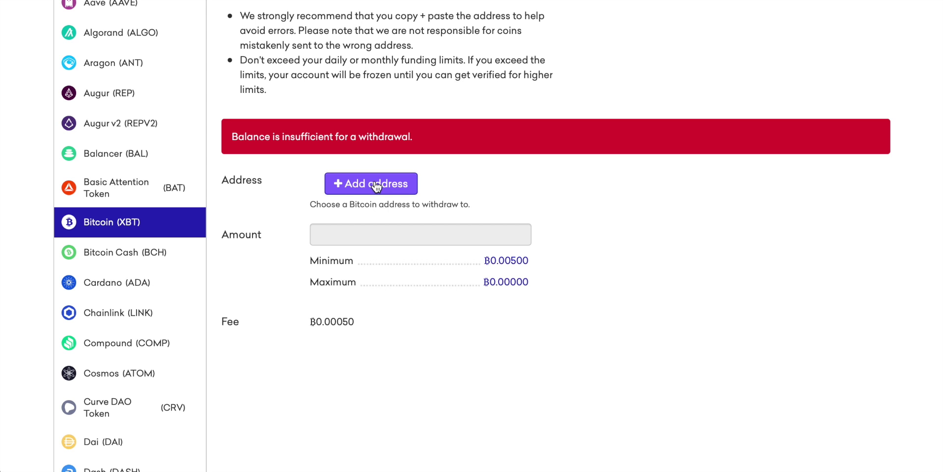
pyautogui.scroll(4, 606, 366)
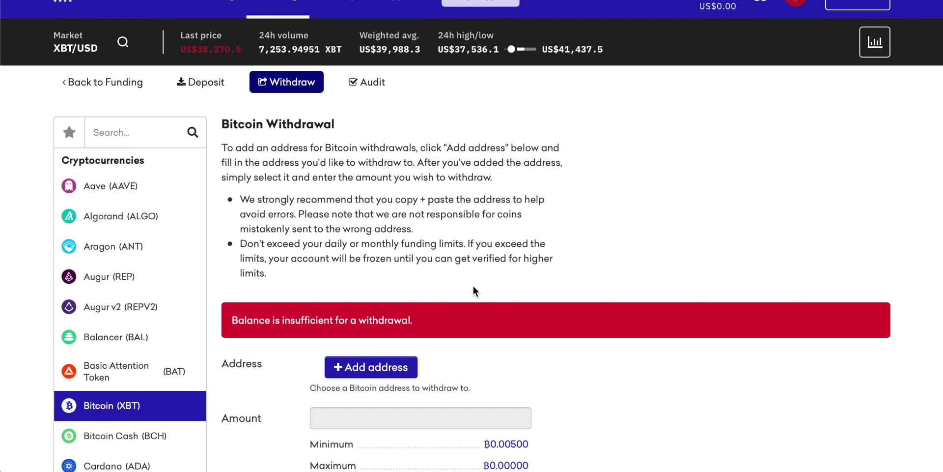
pyautogui.scroll(1, 473, 287)
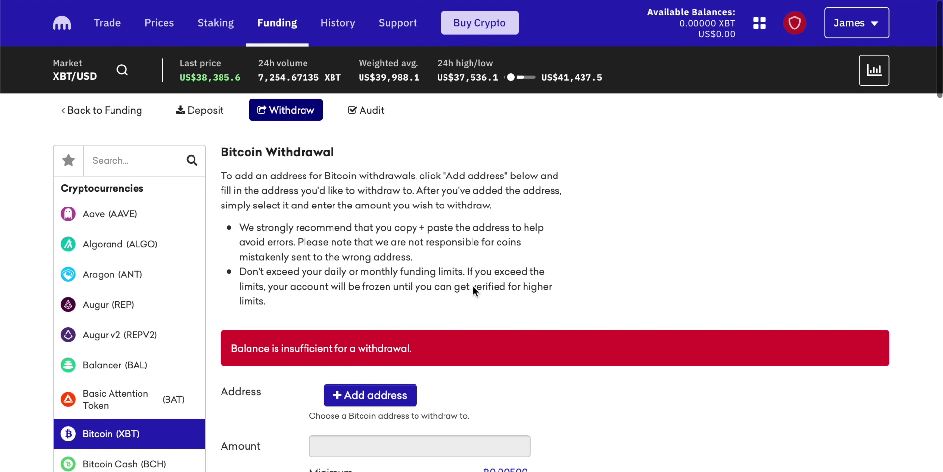
pyautogui.scroll(1, 479, 126)
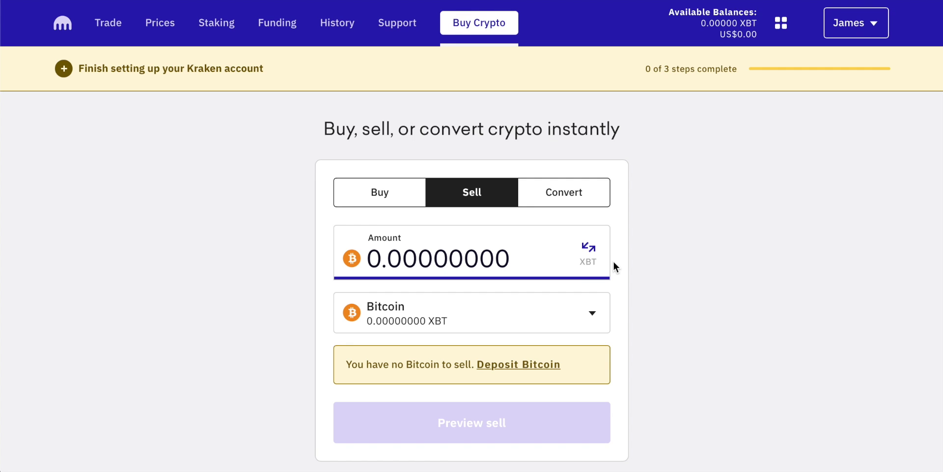
pyautogui.scroll(-1, 653, 247)
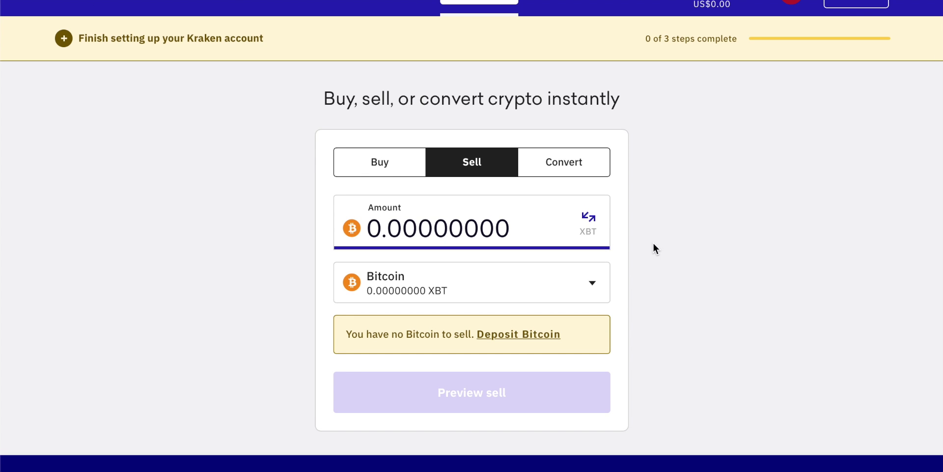
pyautogui.scroll(1, 653, 242)
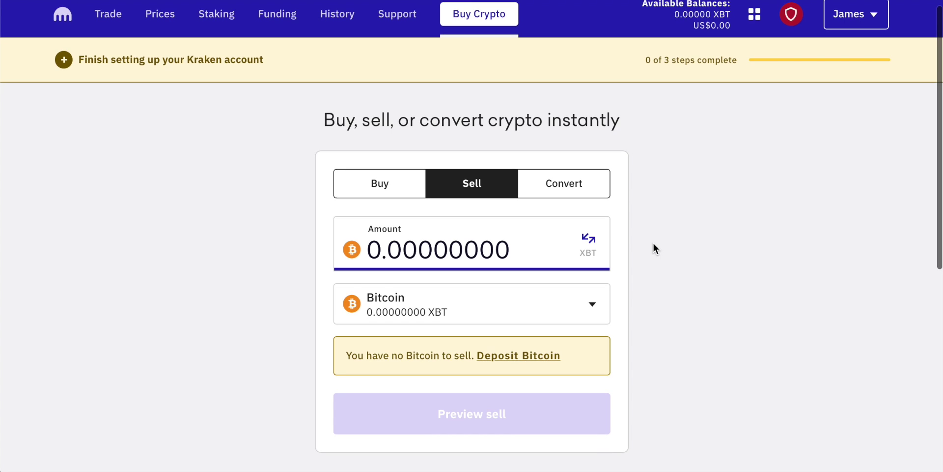
pyautogui.scroll(-1, 654, 243)
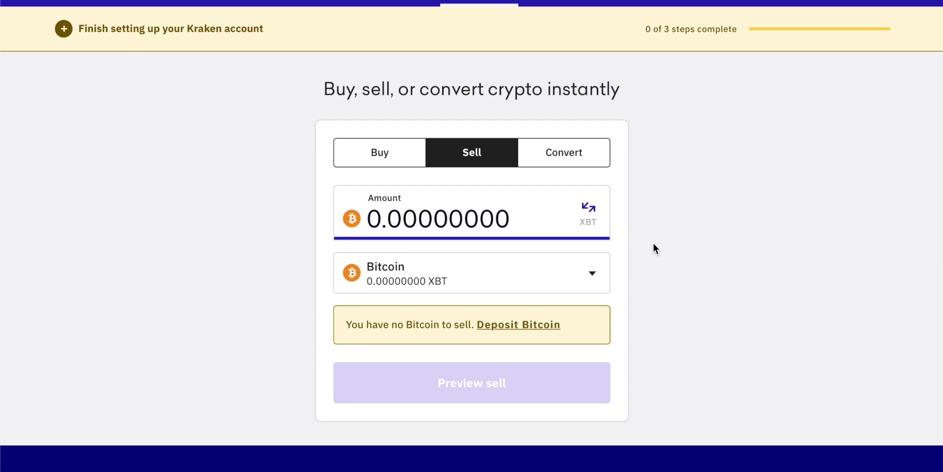
pyautogui.scroll(2, 653, 243)
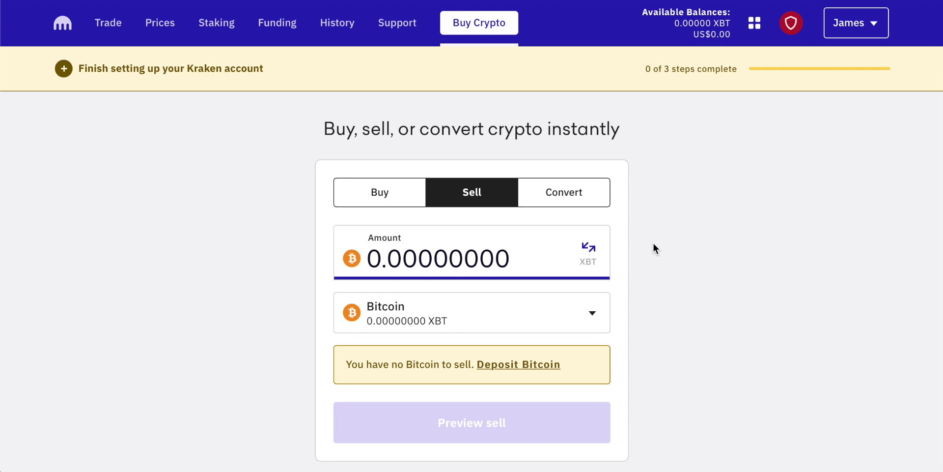
pyautogui.scroll(-1, 653, 243)
pyautogui.scroll(1, 653, 243)
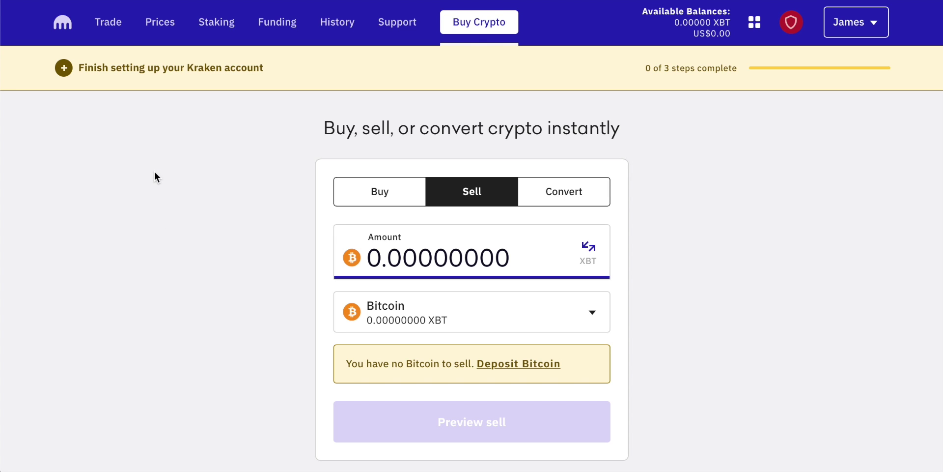
# - Fill in a simple limit buy order on the Trade page for 0.005 XBT and check the USD trading pairs
pyautogui.click(110, 22)
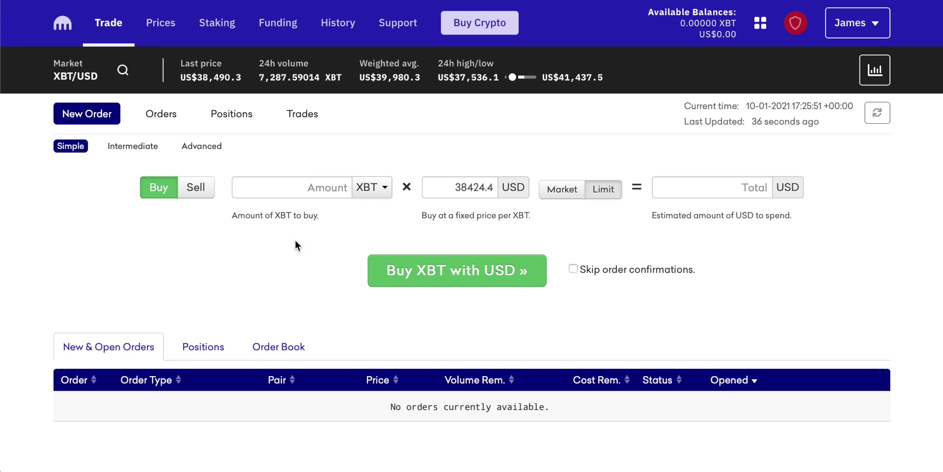
pyautogui.click(308, 187)
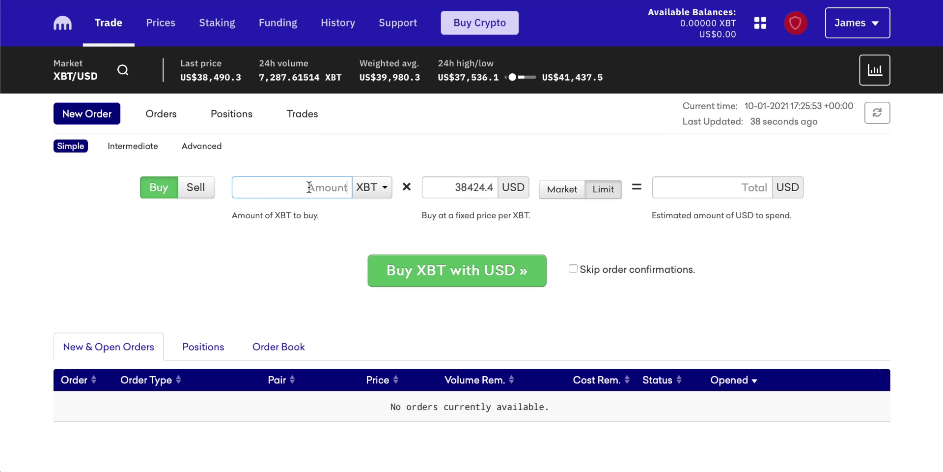
pyautogui.click(157, 190)
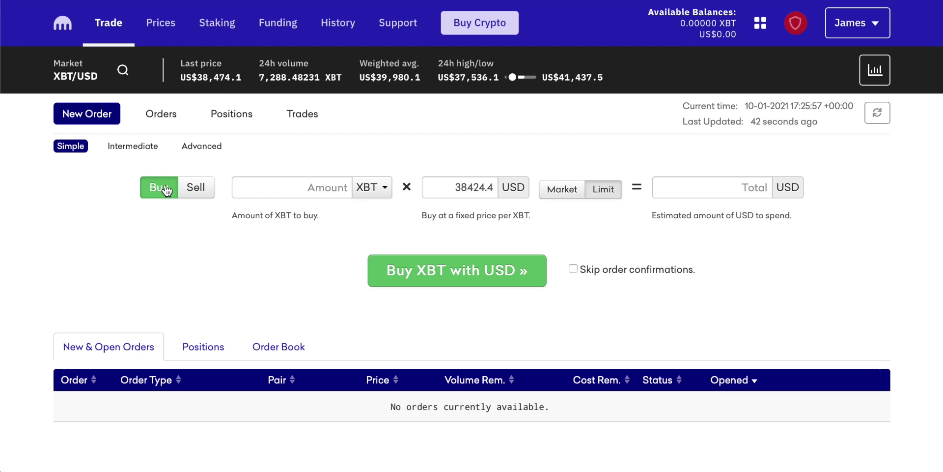
pyautogui.click(339, 186)
pyautogui.write('0.005')
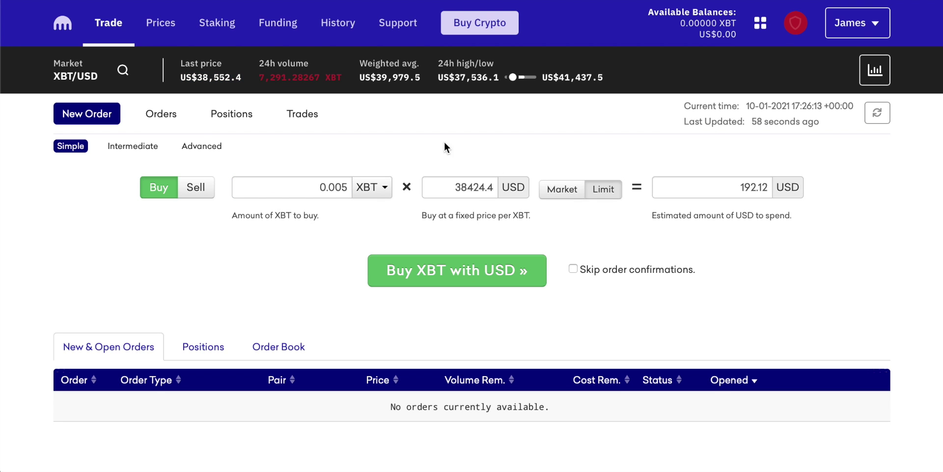
pyautogui.click(72, 80)
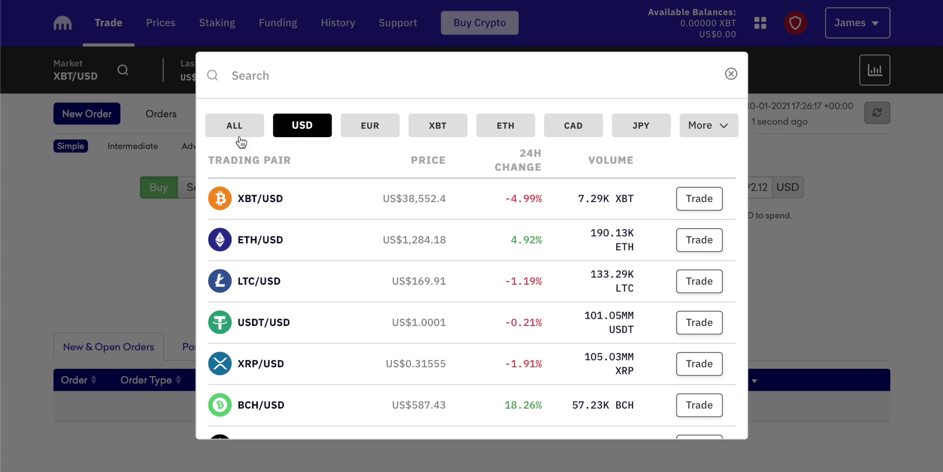
pyautogui.click(731, 74)
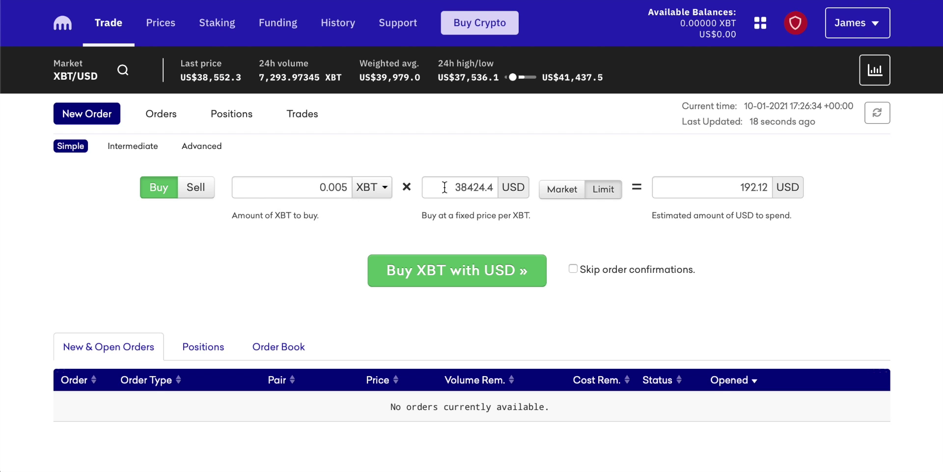
# - Switch the simple 0.005 XBT buy order to a market order and check its amount
pyautogui.moveTo(445, 187); pyautogui.dragTo(493, 188)
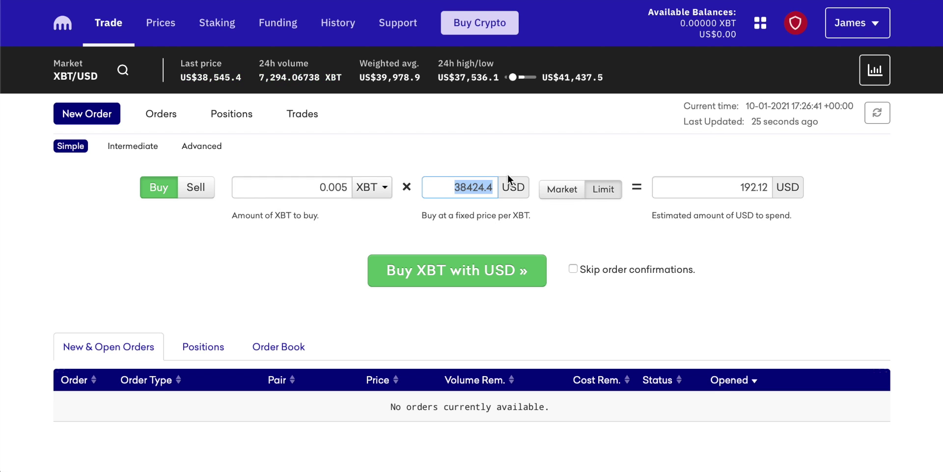
pyautogui.click(560, 194)
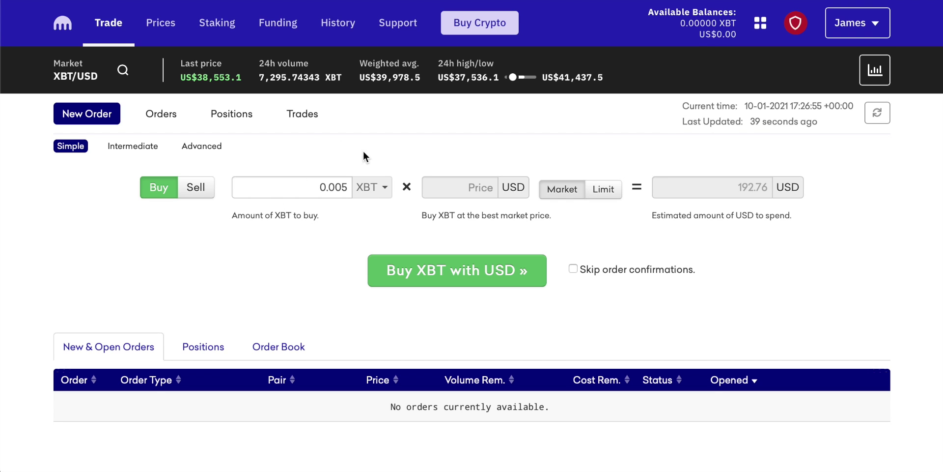
pyautogui.click(311, 187)
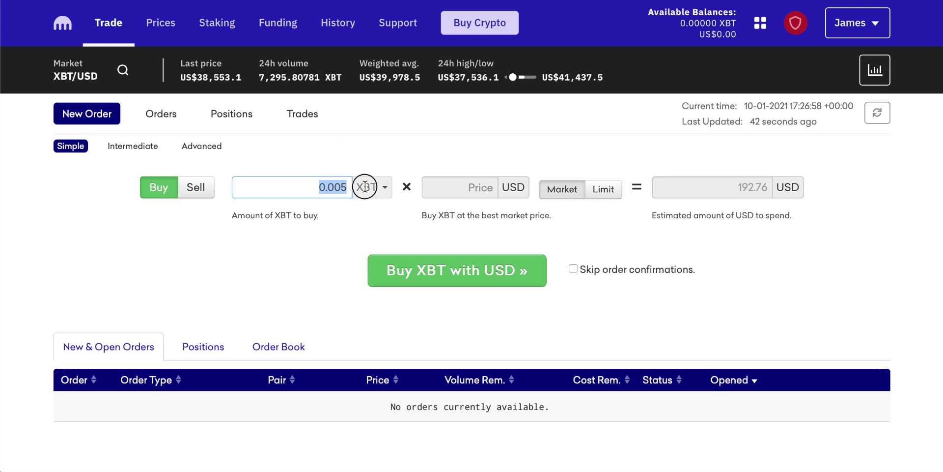
pyautogui.click(490, 164)
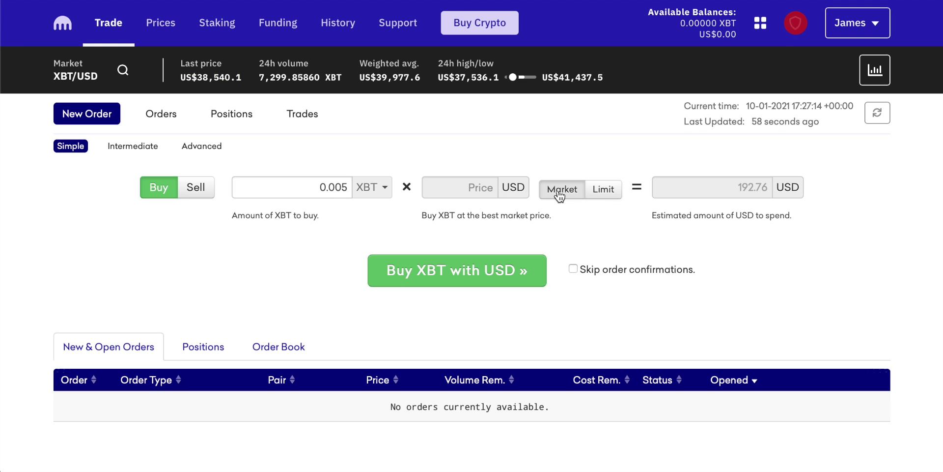
# - Switch the simple XBT buy order to Limit and set its price to 1 USD
pyautogui.click(604, 191)
pyautogui.click(467, 191)
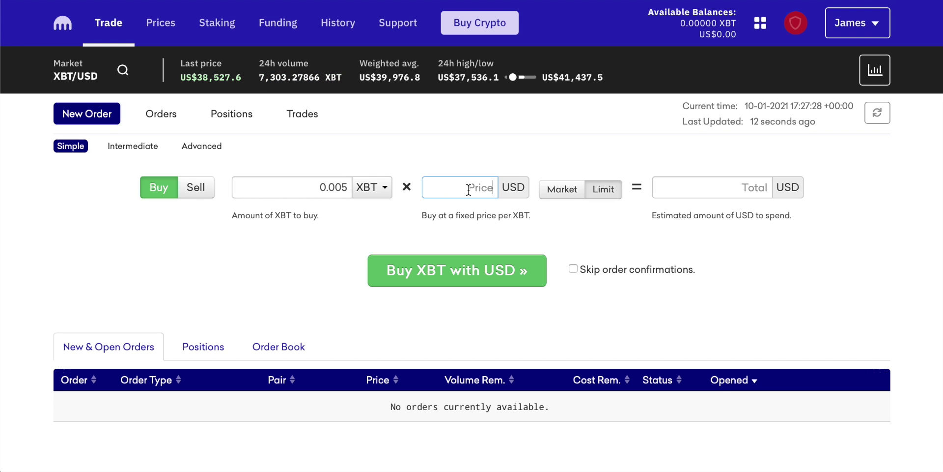
pyautogui.write('1')
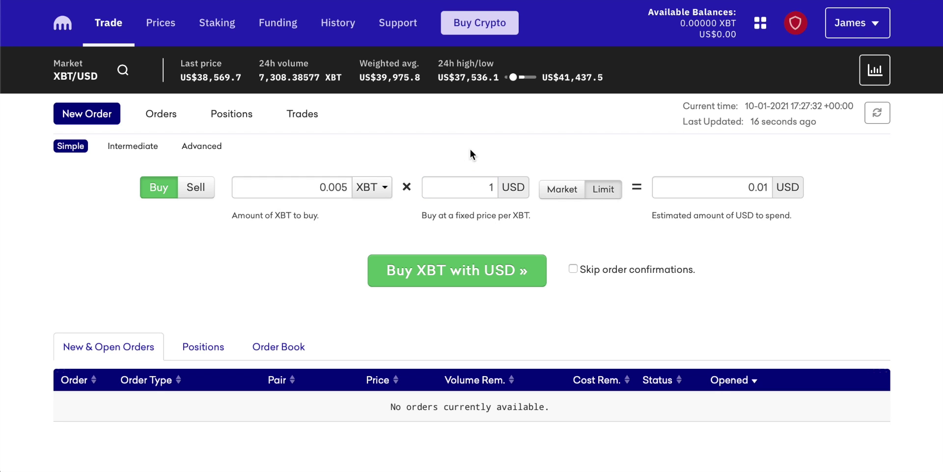
pyautogui.click(340, 185)
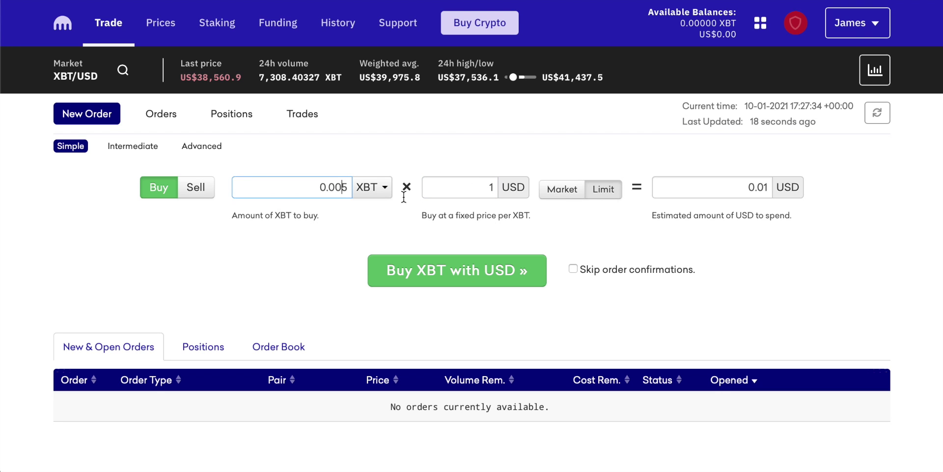
pyautogui.doubleClick(497, 186)
pyautogui.click(490, 166)
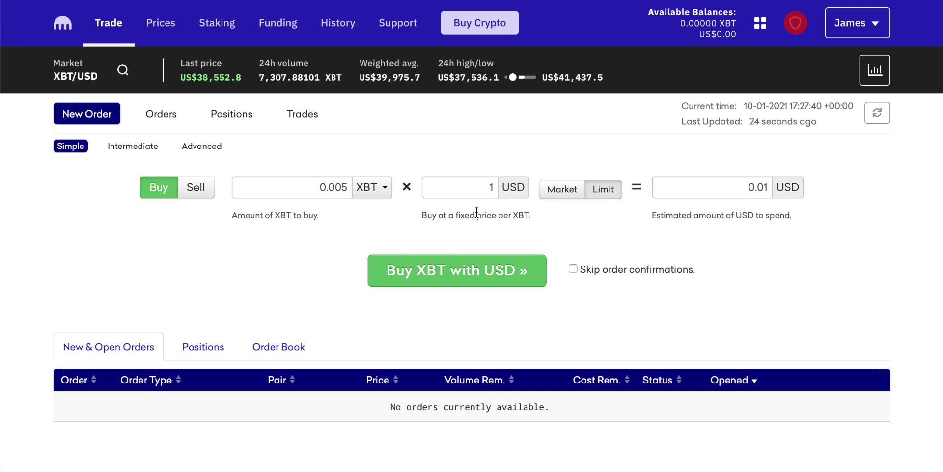
# - Set the simple order's limit price to 3000 USD per XBT and check the entered price
pyautogui.doubleClick(490, 186)
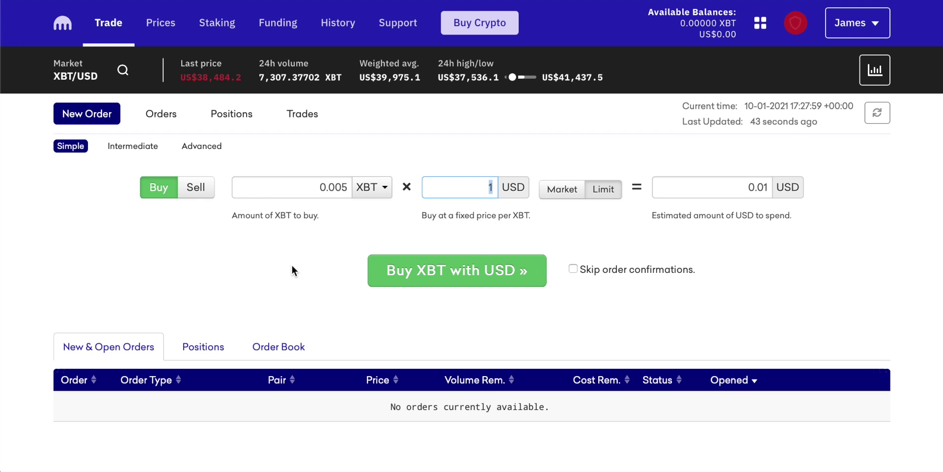
pyautogui.write('3000')
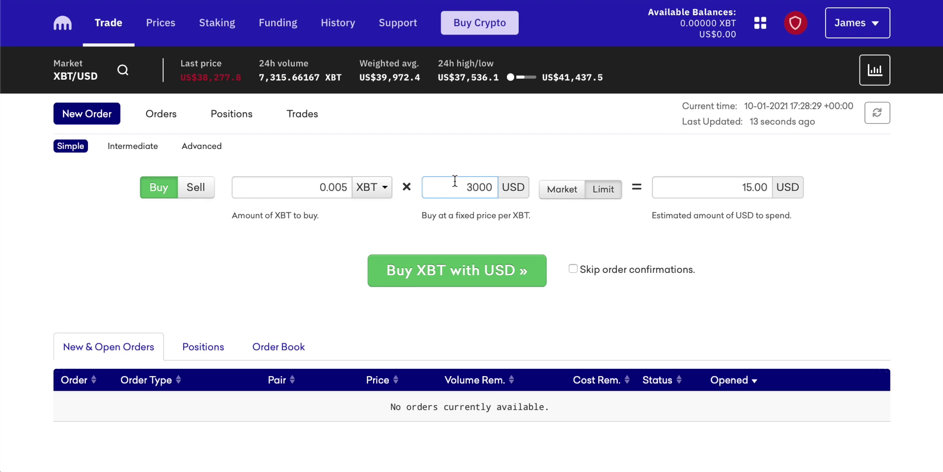
pyautogui.moveTo(457, 185); pyautogui.dragTo(482, 184)
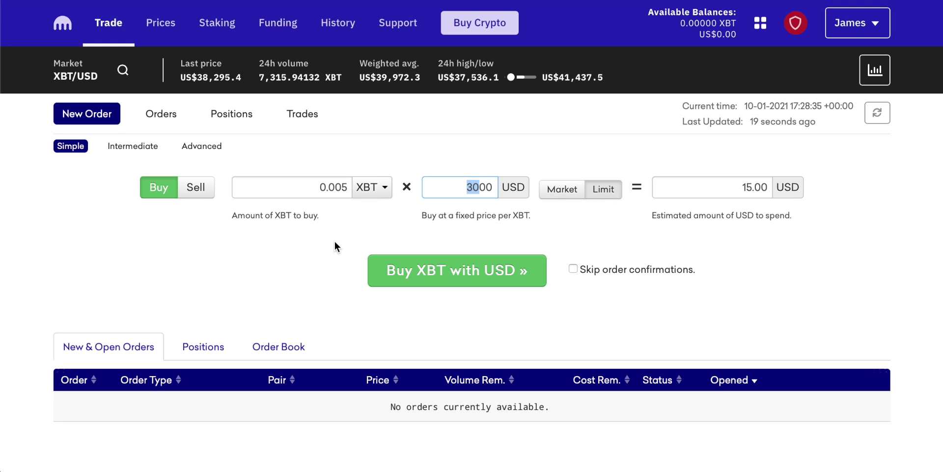
pyautogui.moveTo(432, 186); pyautogui.dragTo(489, 186)
pyautogui.click(487, 187)
pyautogui.doubleClick(471, 186)
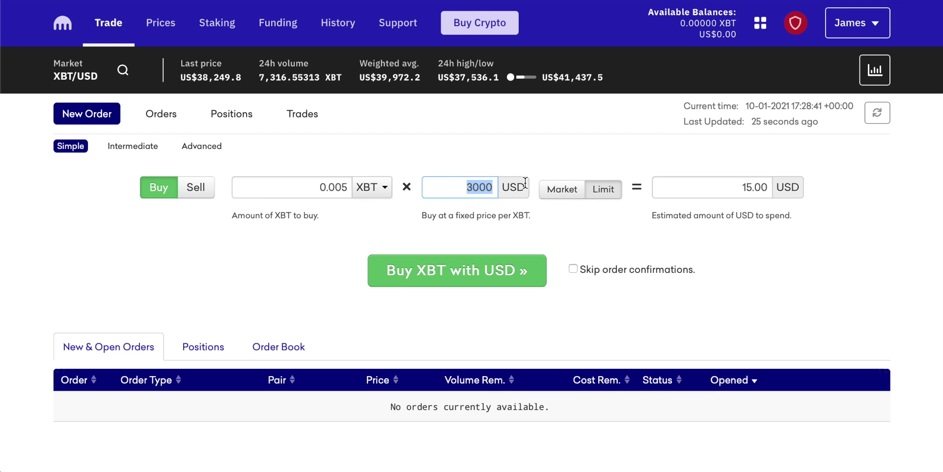
pyautogui.scroll(-1, 297, 241)
pyautogui.click(296, 241)
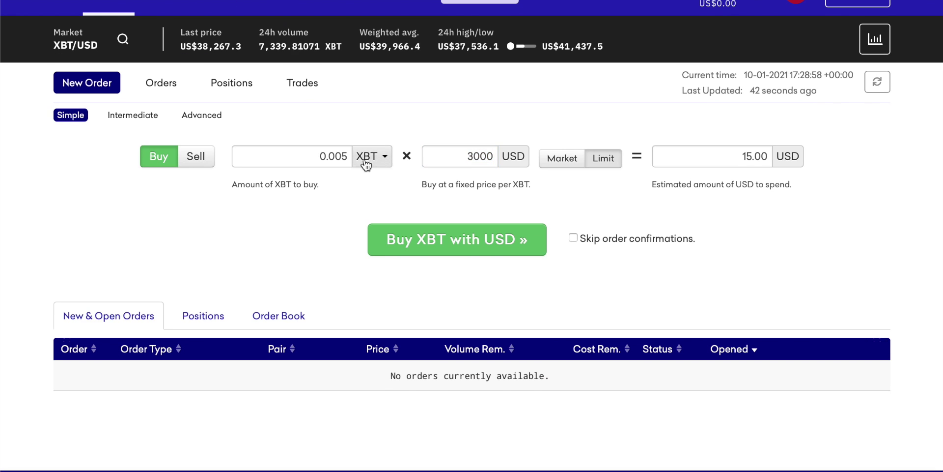
# - Open the Intermediate order form and look over its USD trading pairs, keeping XBT/USD
pyautogui.click(137, 118)
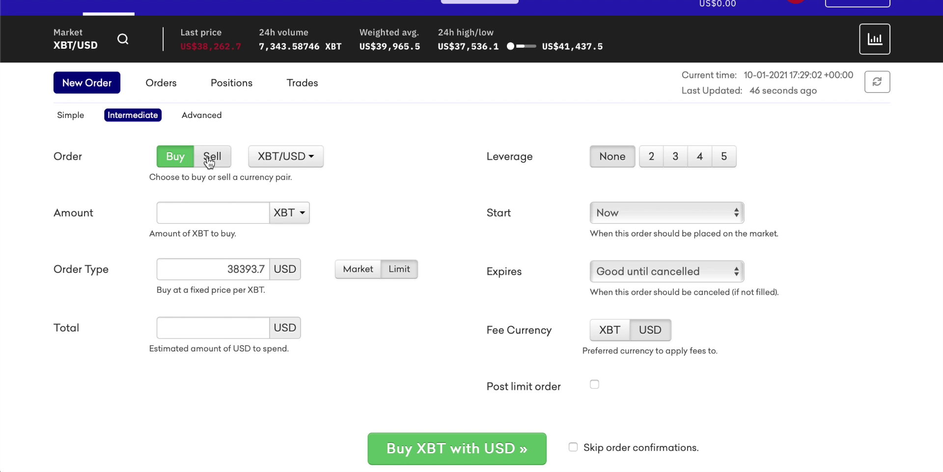
pyautogui.click(312, 157)
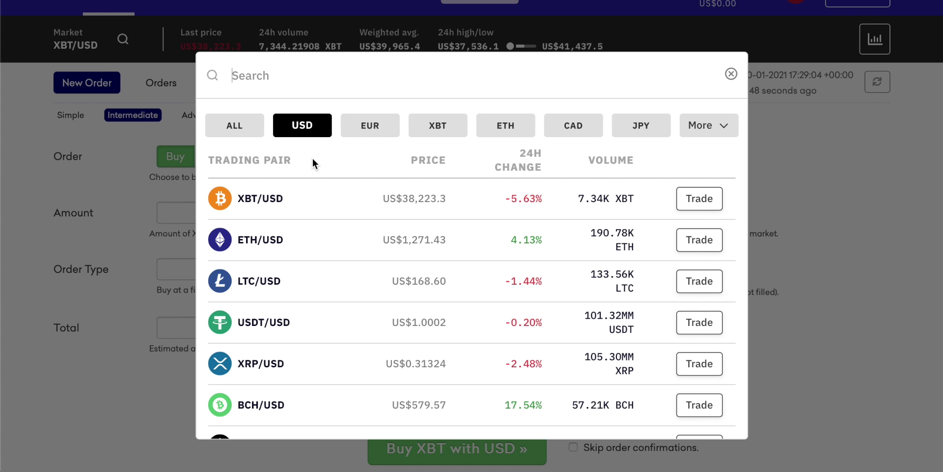
pyautogui.click(671, 75)
pyautogui.click(732, 74)
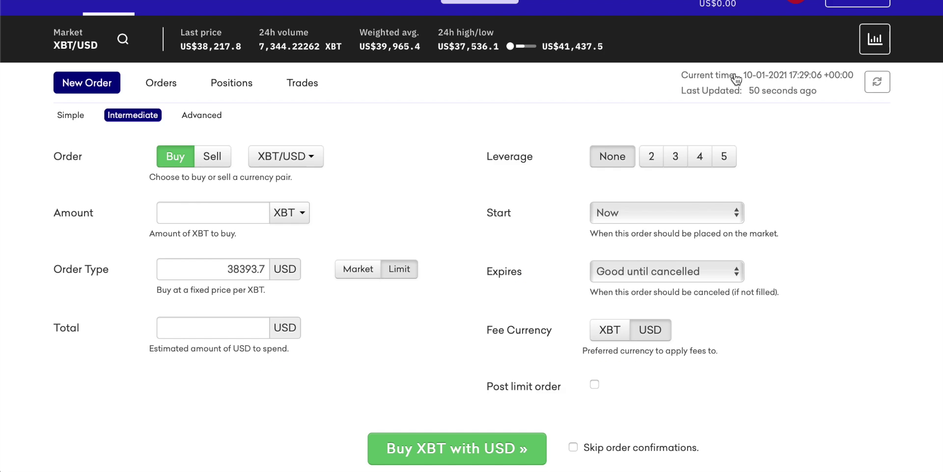
pyautogui.scroll(1, 279, 163)
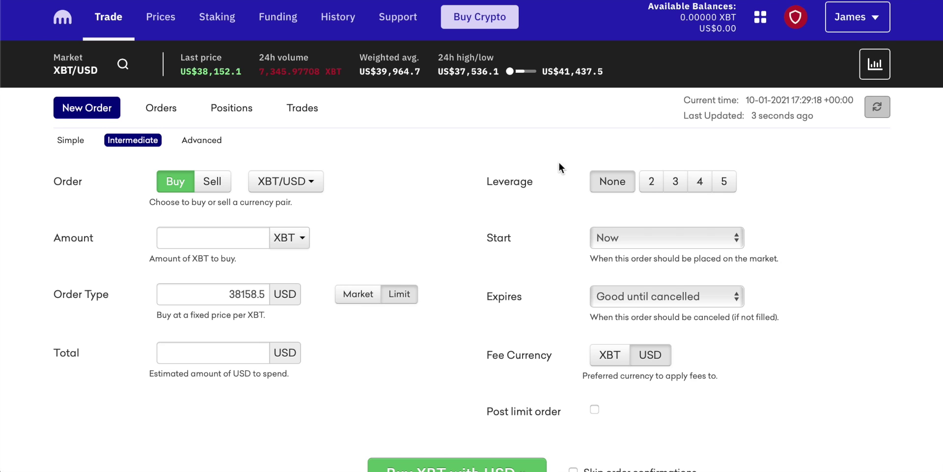
pyautogui.scroll(-1, 325, 186)
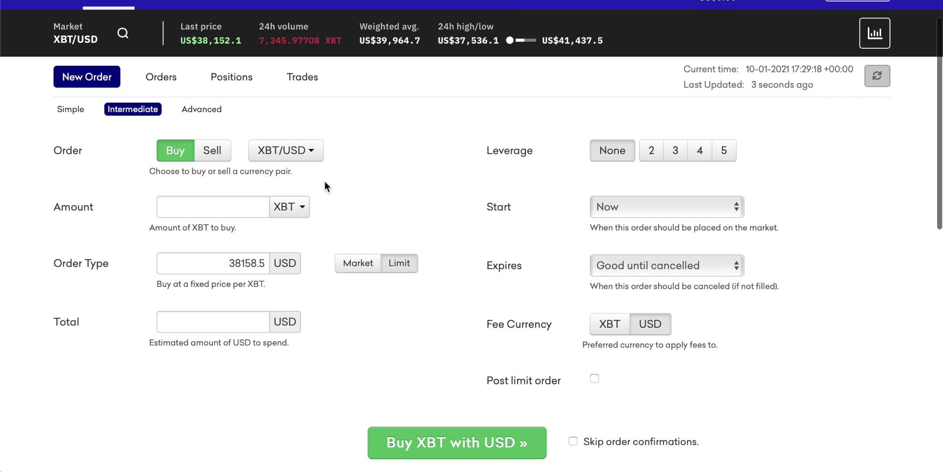
# - Set the amount to buy in the Intermediate order form to .005 XBT
pyautogui.click(224, 206)
pyautogui.write('0')
pyautogui.press('BackSpace')
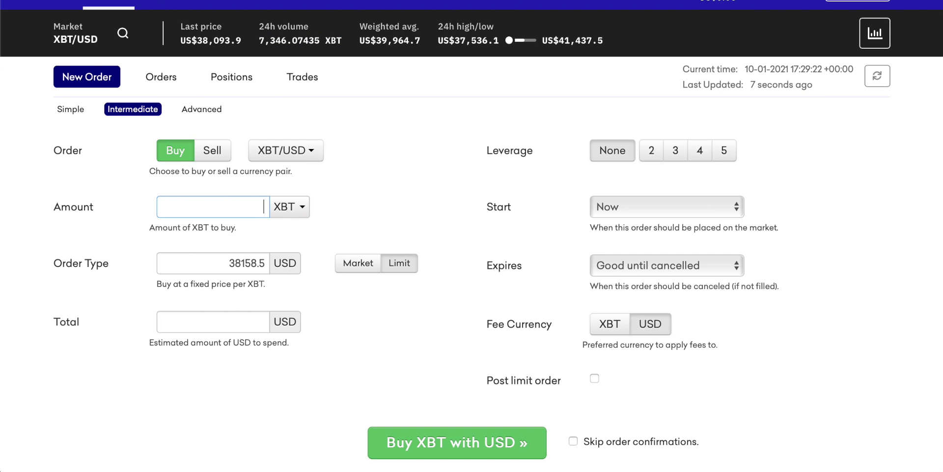
pyautogui.write('.005')
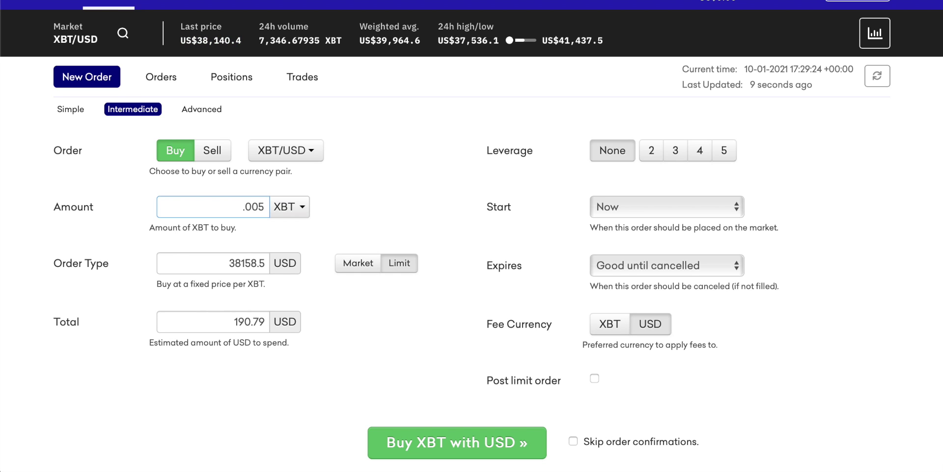
# - Set the Intermediate buy order's limit price to 38000 USD per XBT
pyautogui.click(226, 263)
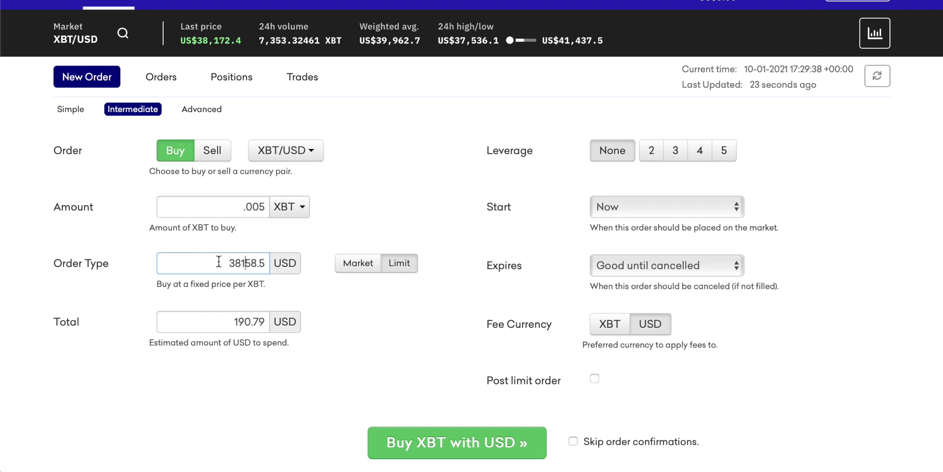
pyautogui.moveTo(225, 263); pyautogui.dragTo(268, 261)
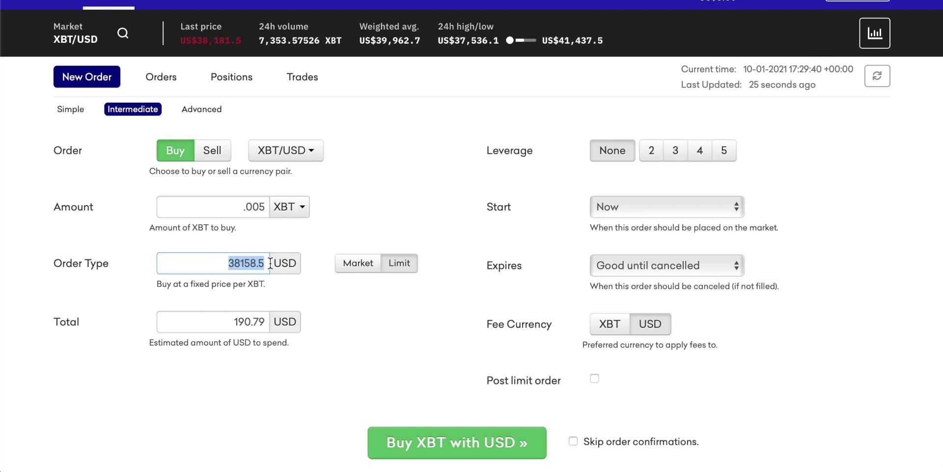
pyautogui.click(327, 231)
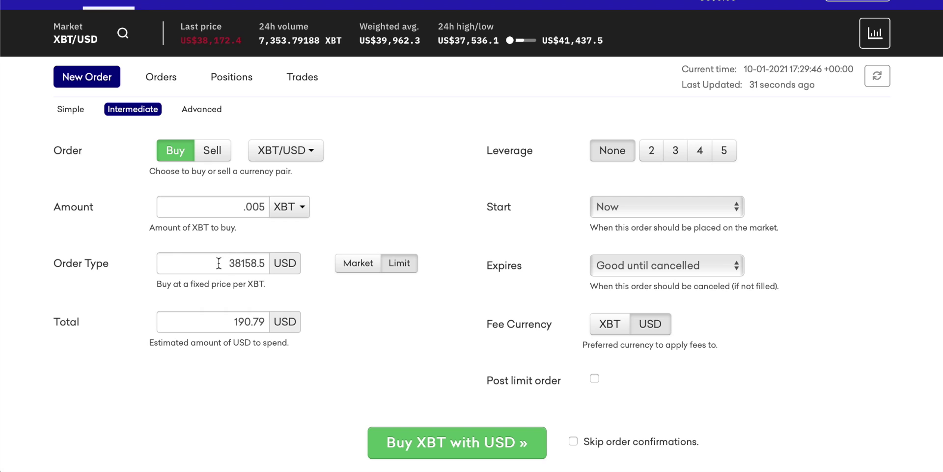
pyautogui.doubleClick(222, 263)
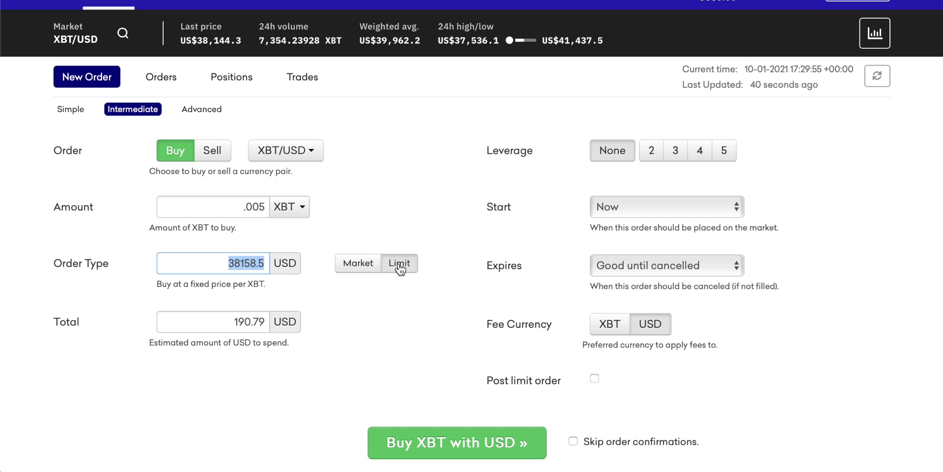
pyautogui.moveTo(525, 265); pyautogui.dragTo(488, 266)
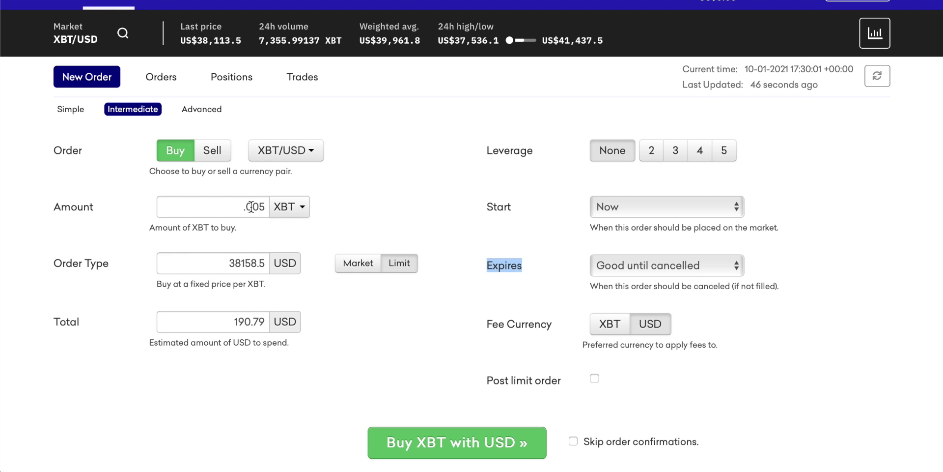
pyautogui.click(245, 263)
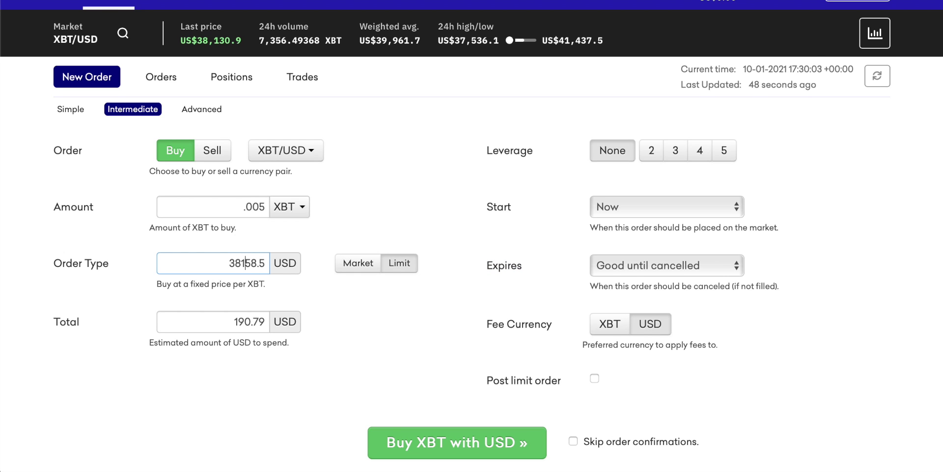
pyautogui.press('Delete')
pyautogui.press('Delete')
pyautogui.press('BackSpace')
pyautogui.press('BackSpace')
pyautogui.press('Delete')
pyautogui.write('000')
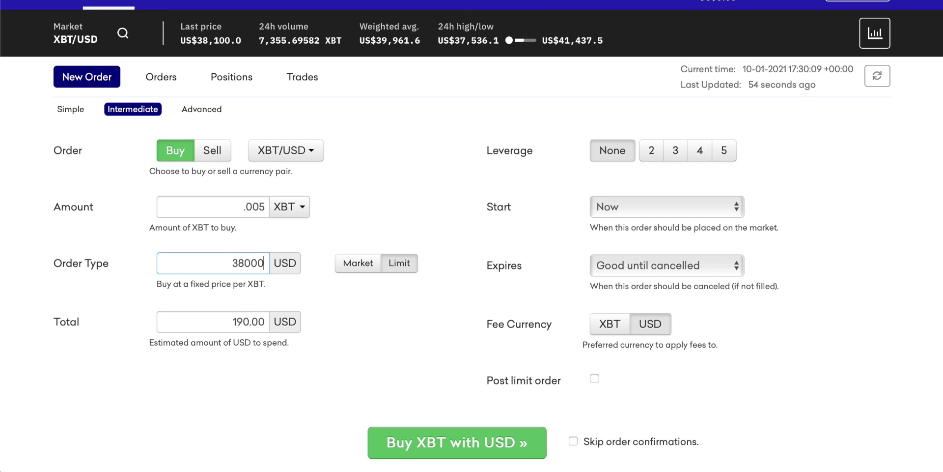
# - Examine the order's expiry options, estimated total against the limit price, and fee currency setting
pyautogui.click(726, 271)
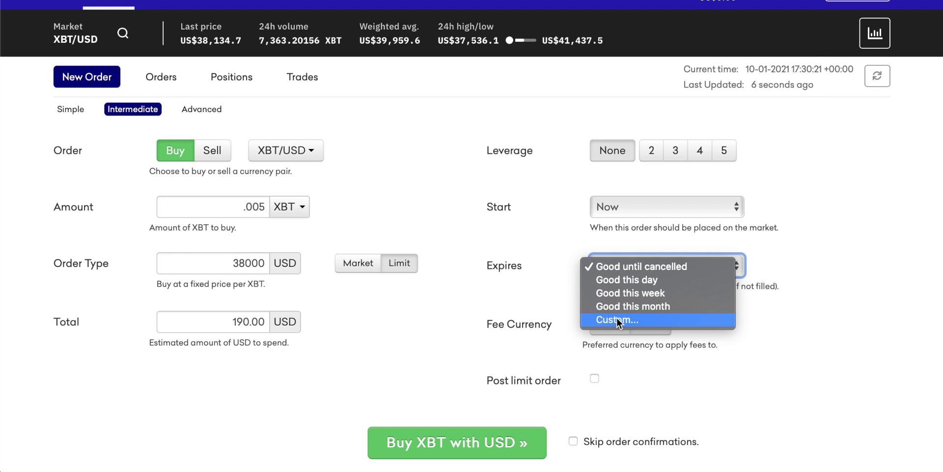
pyautogui.click(529, 264)
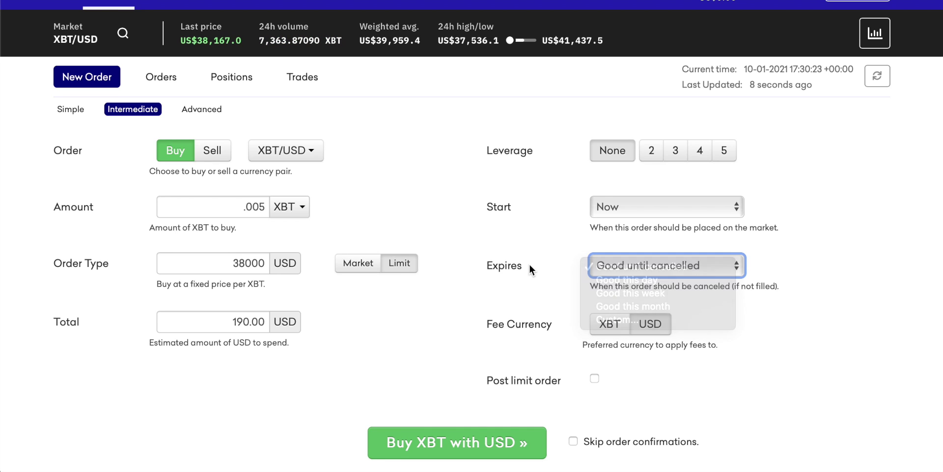
pyautogui.click(529, 263)
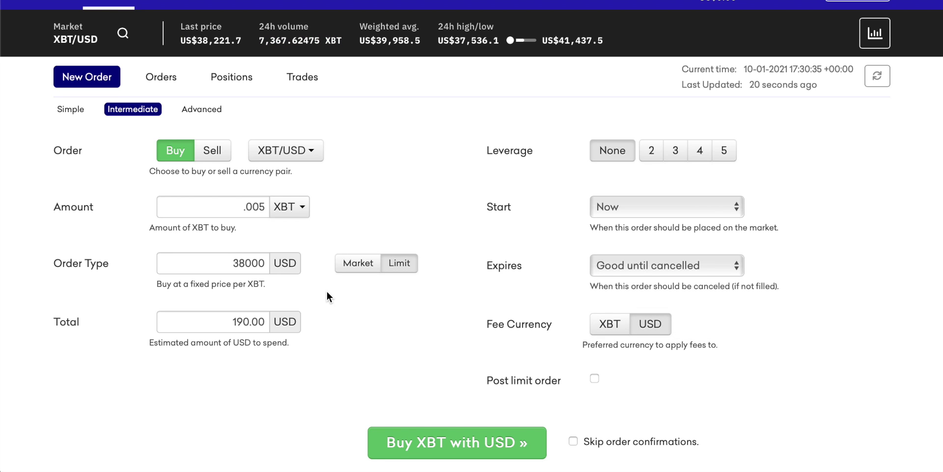
pyautogui.moveTo(215, 318); pyautogui.dragTo(291, 321)
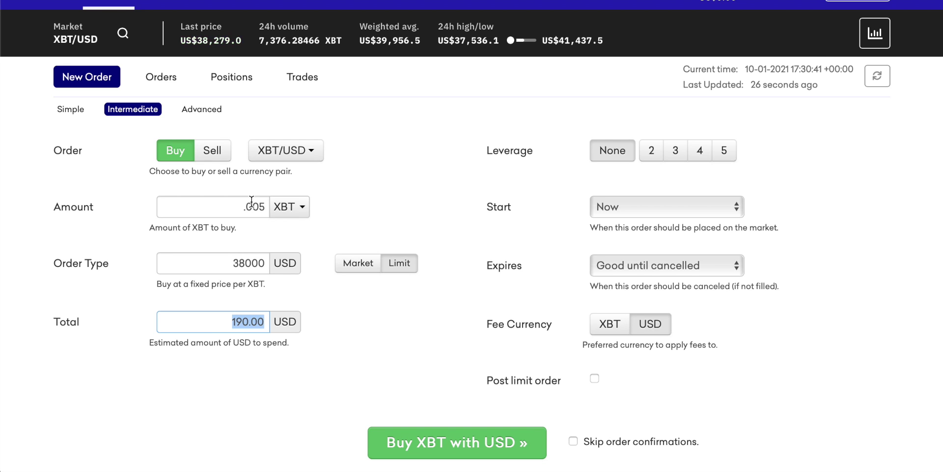
pyautogui.doubleClick(233, 263)
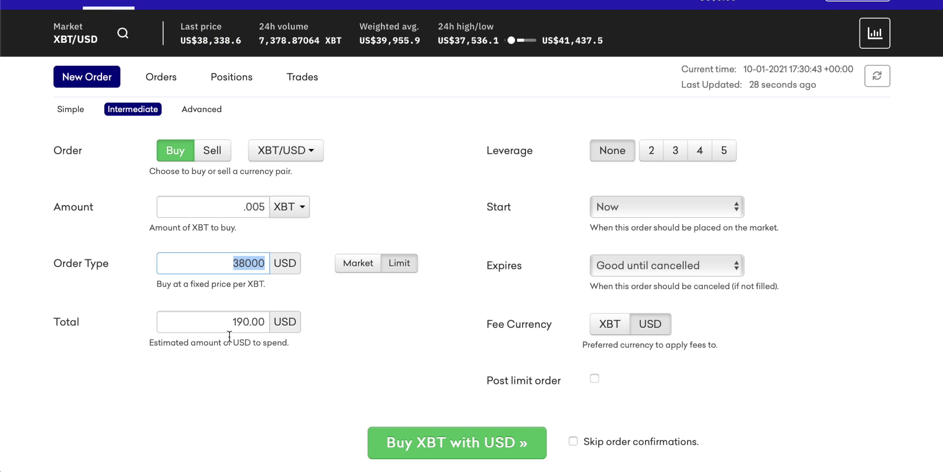
pyautogui.moveTo(222, 322); pyautogui.dragTo(270, 321)
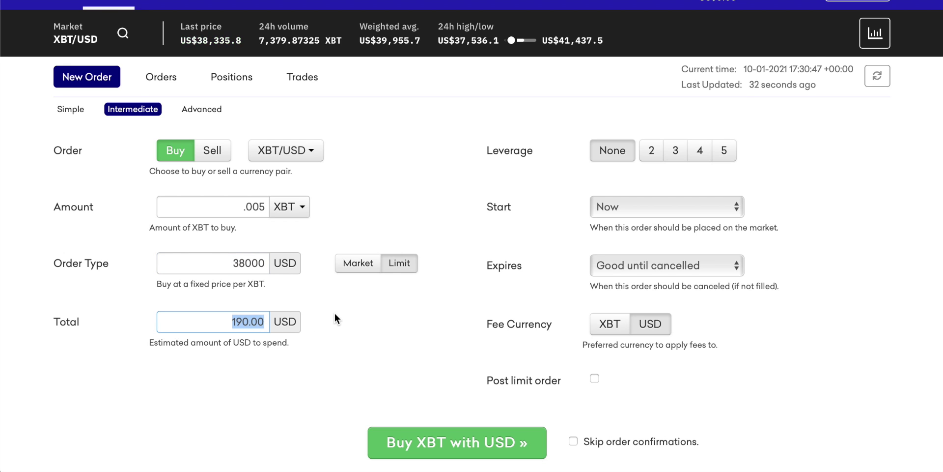
pyautogui.moveTo(542, 324); pyautogui.dragTo(494, 324)
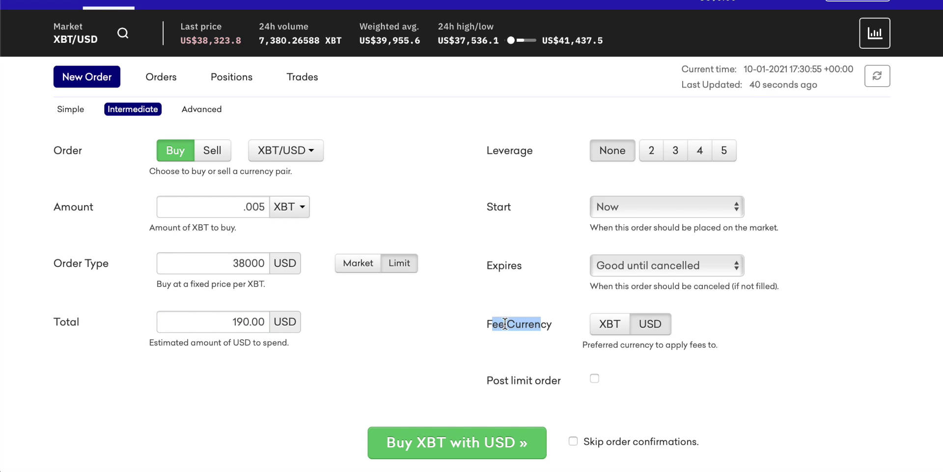
pyautogui.click(498, 324)
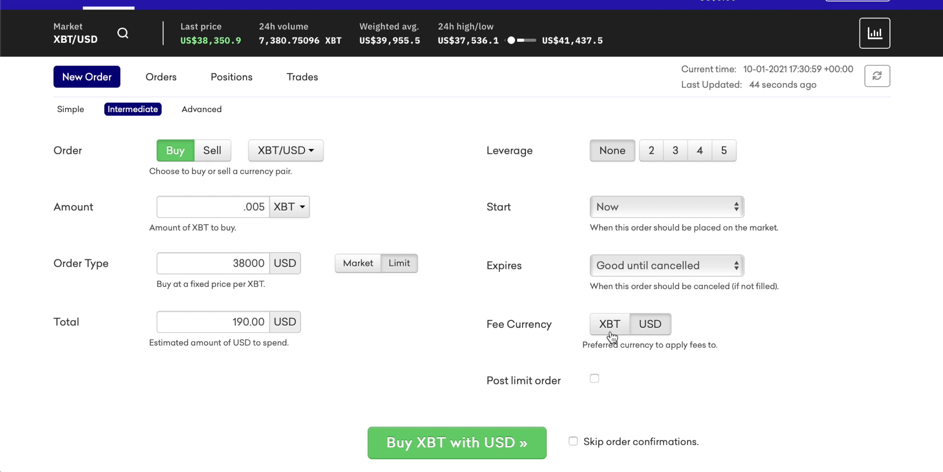
# - Review the new and open orders and the open positions listed below the Intermediate order form
pyautogui.scroll(-3, 595, 346)
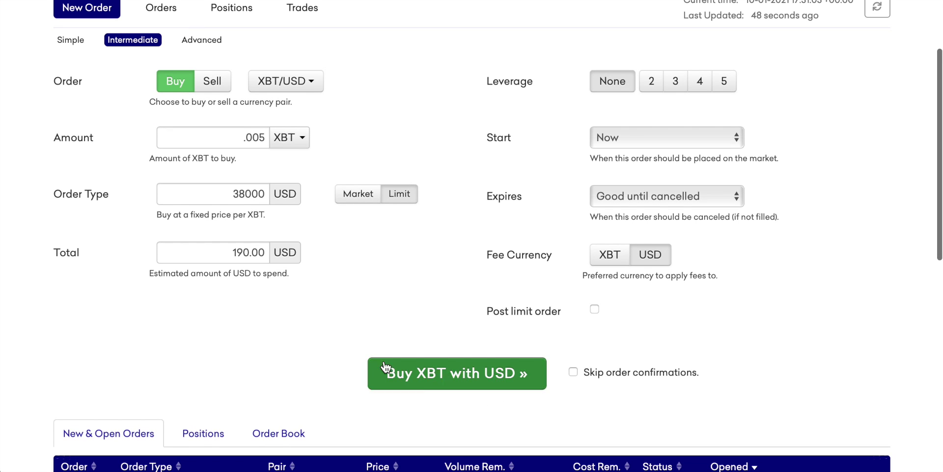
pyautogui.scroll(-5, 332, 366)
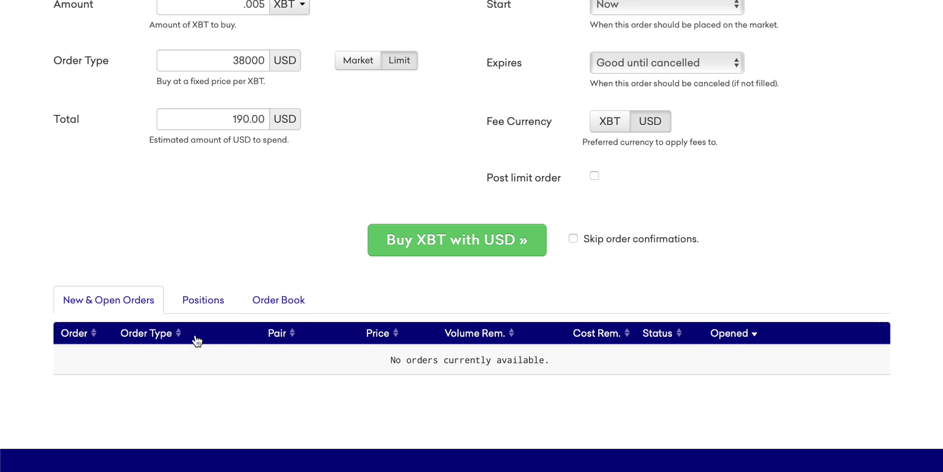
pyautogui.click(206, 298)
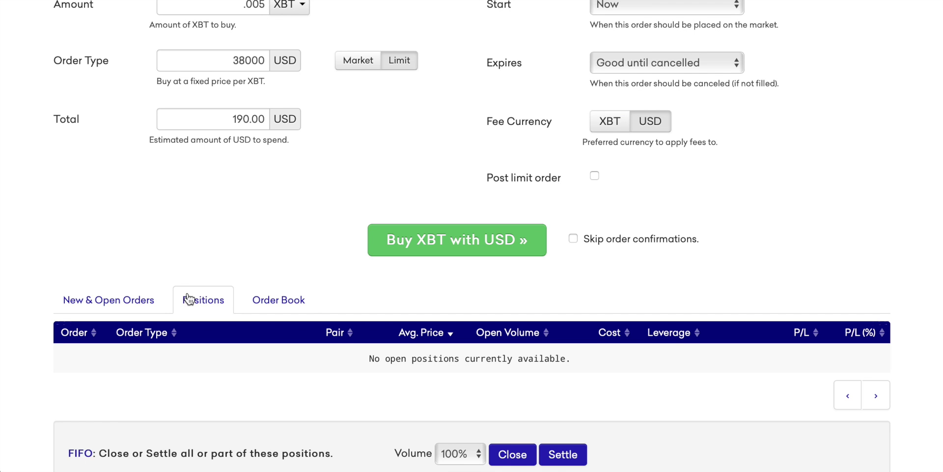
pyautogui.scroll(-1, 175, 314)
# - Open the Advanced order form and set the conditional close order type to Stop Loss
pyautogui.scroll(10, 174, 312)
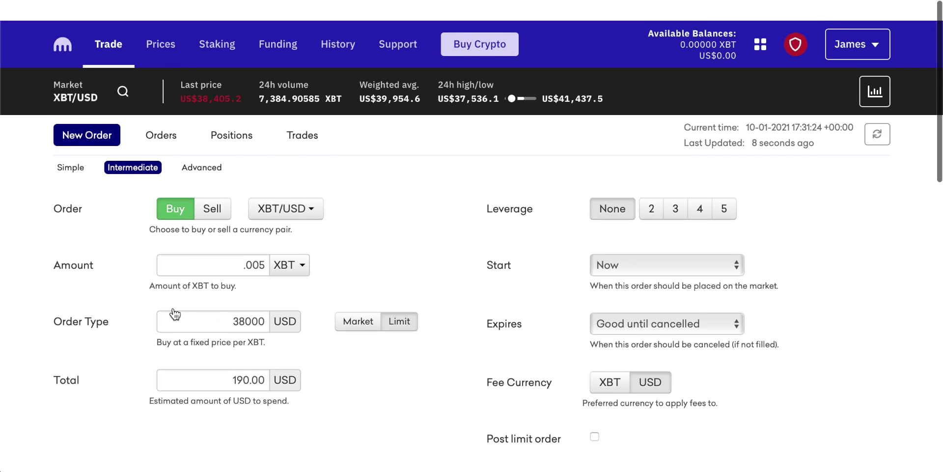
pyautogui.click(201, 146)
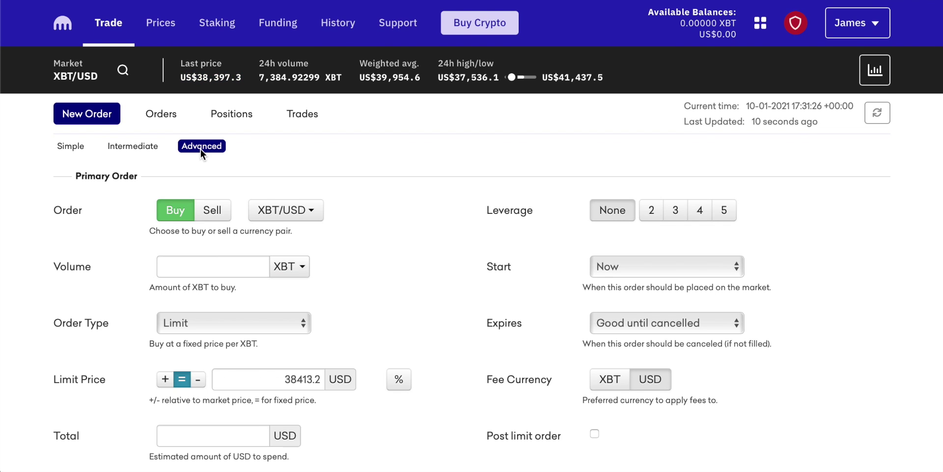
pyautogui.scroll(-5, 459, 223)
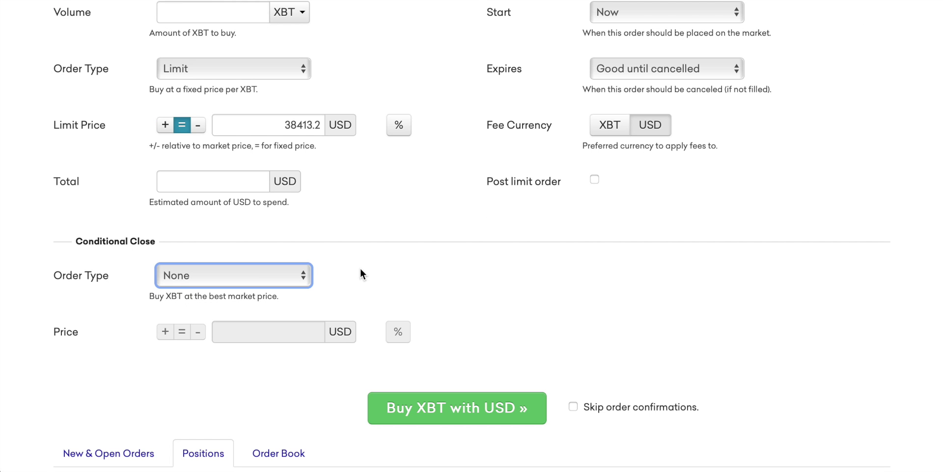
pyautogui.click(303, 274)
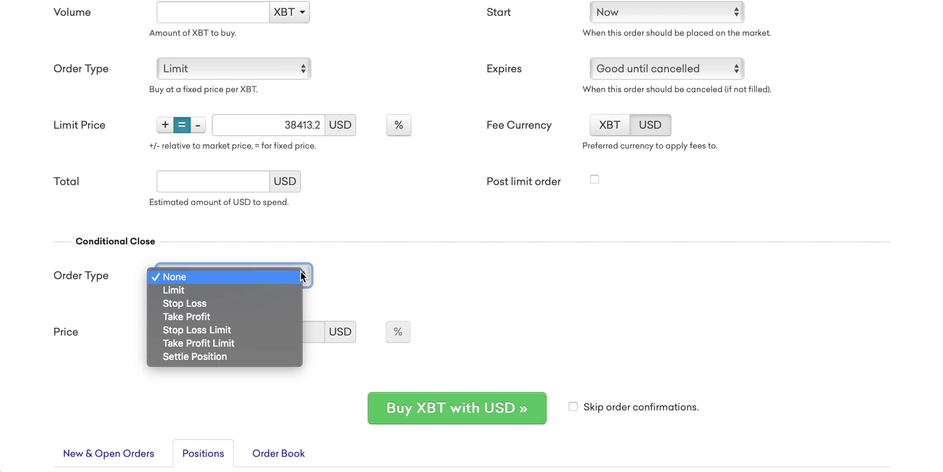
pyautogui.click(208, 301)
pyautogui.scroll(1, 370, 243)
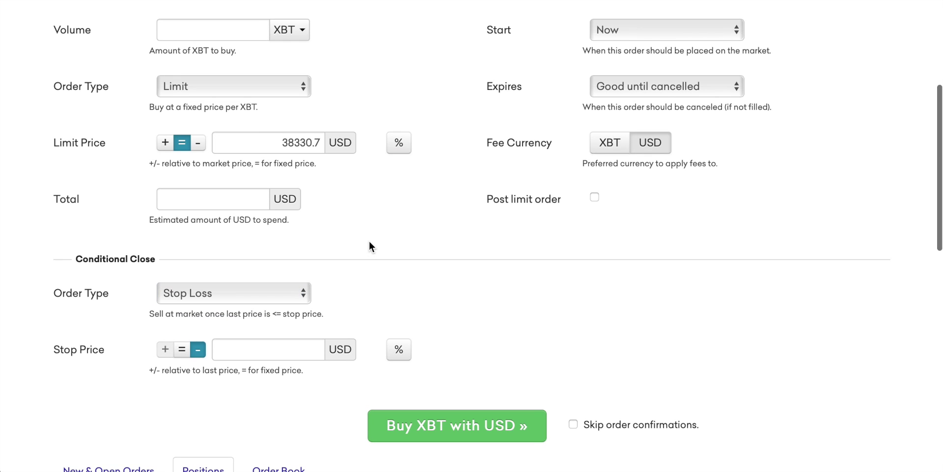
# - Make the conditional close stop price a percentage below the last price and set it to 10
pyautogui.click(297, 349)
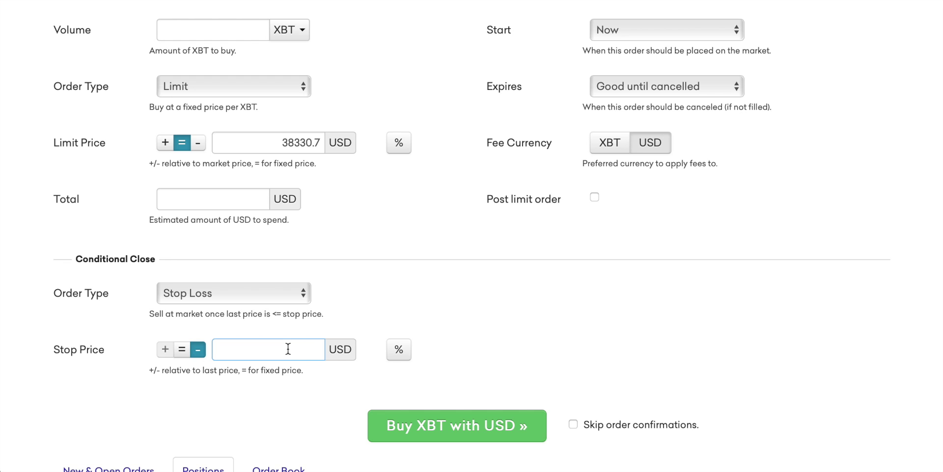
pyautogui.click(400, 350)
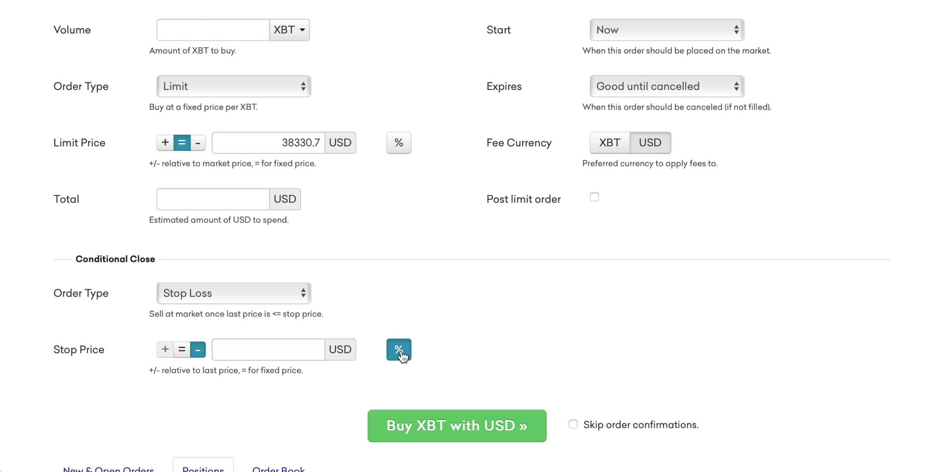
pyautogui.click(290, 347)
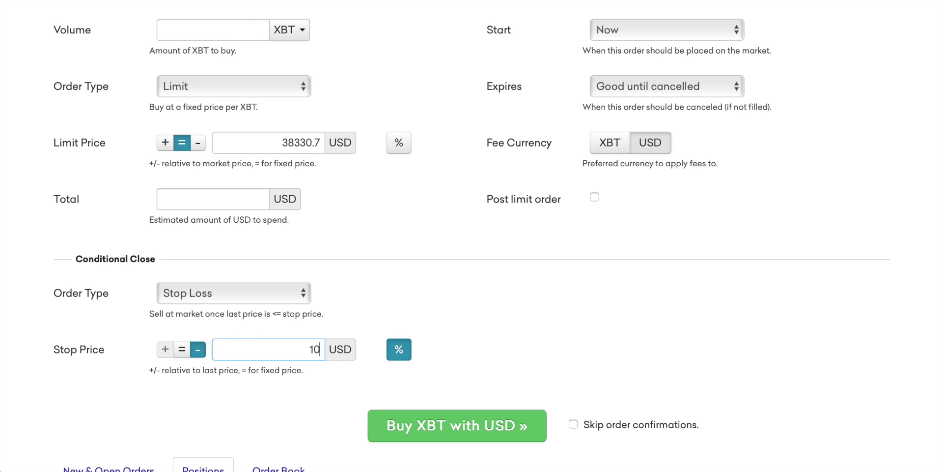
pyautogui.click(484, 306)
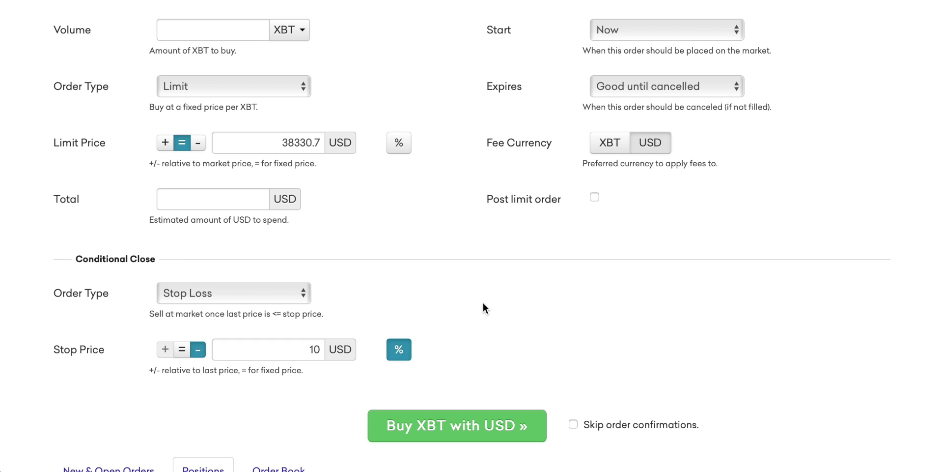
# - Change the stop loss percentage of the conditional close to 15
pyautogui.click(329, 348)
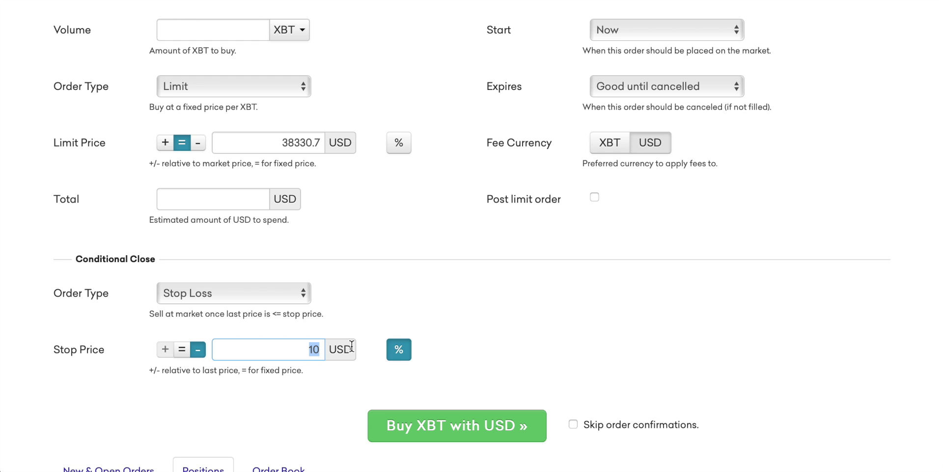
pyautogui.write('15')
pyautogui.click(713, 325)
pyautogui.scroll(-1, 713, 326)
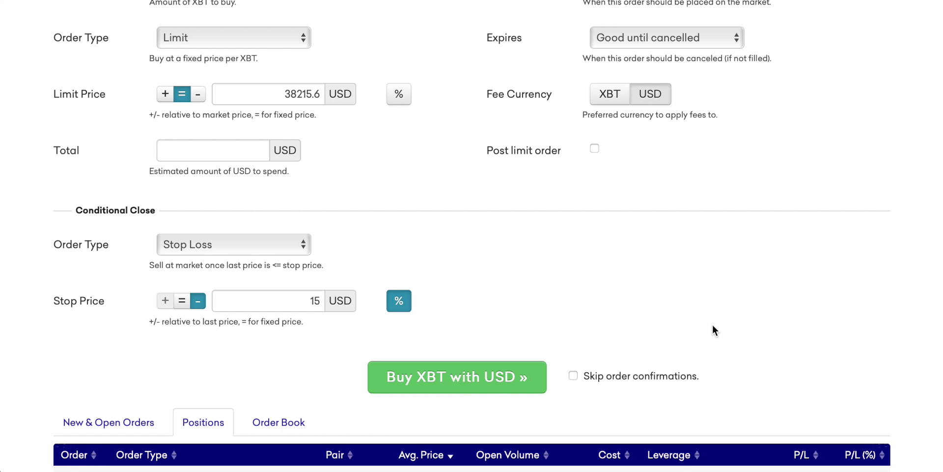
# - Open the Kraken Terminal from the extra products overview and look over its BTCUSD chart, order book and trading panel
pyautogui.scroll(1, 688, 329)
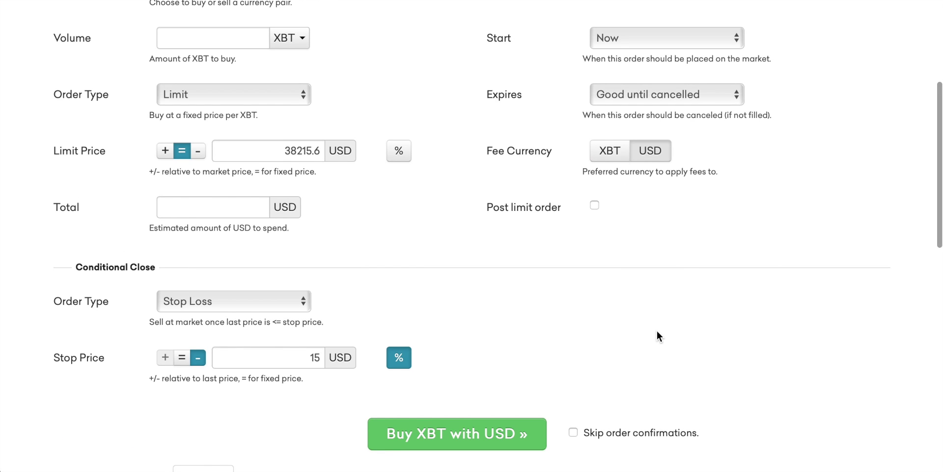
pyautogui.scroll(4, 657, 330)
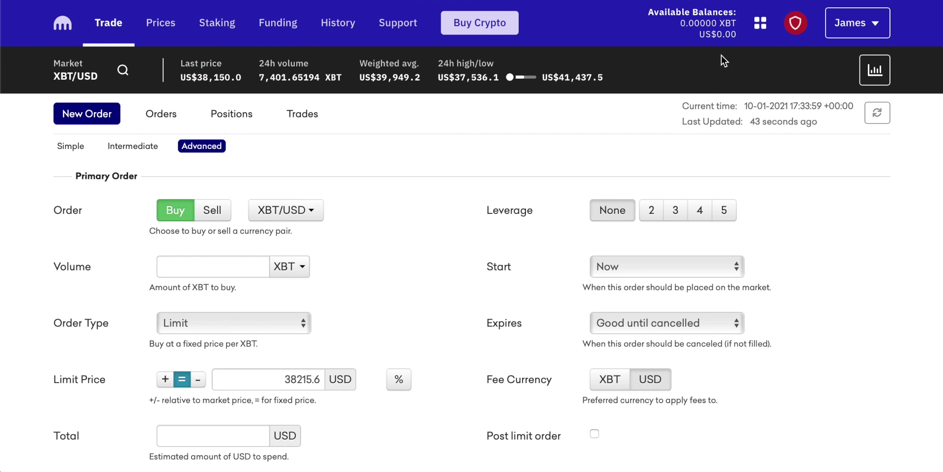
pyautogui.click(760, 24)
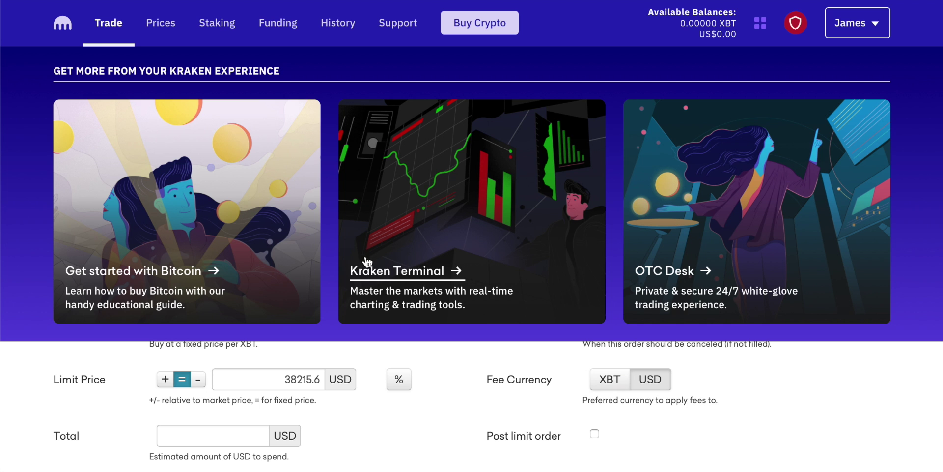
pyautogui.click(384, 273)
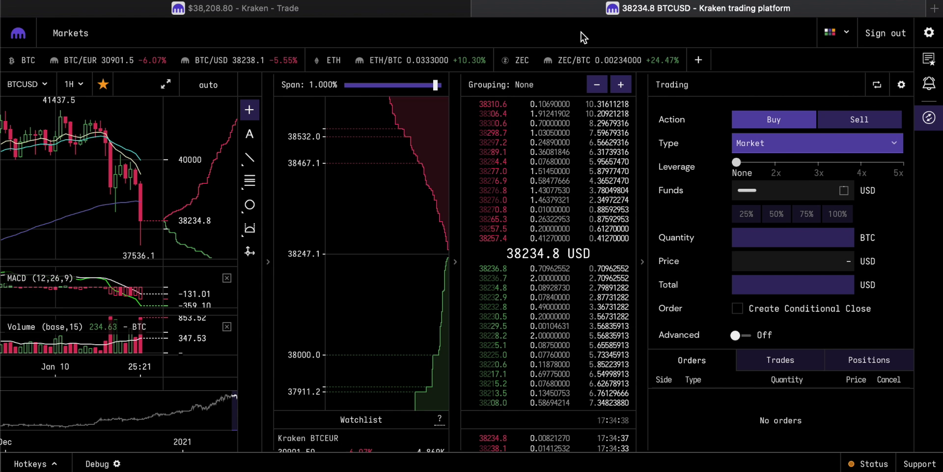
pyautogui.moveTo(542, 104)
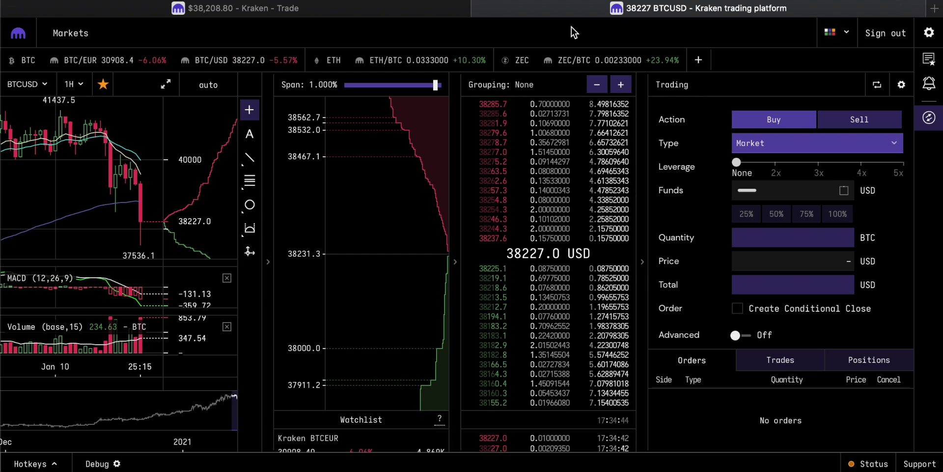
pyautogui.moveTo(581, 142)
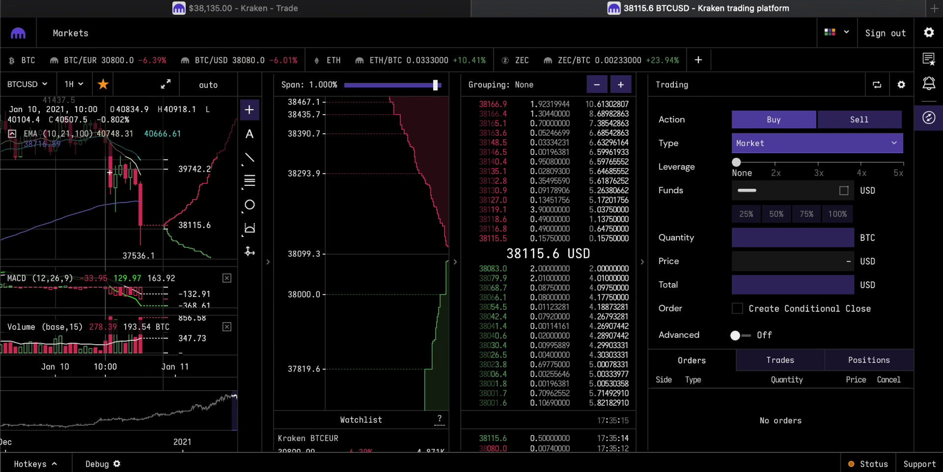
# - Try the 15M interval on the BTCUSD chart and settle on the 6H interval
pyautogui.click(74, 84)
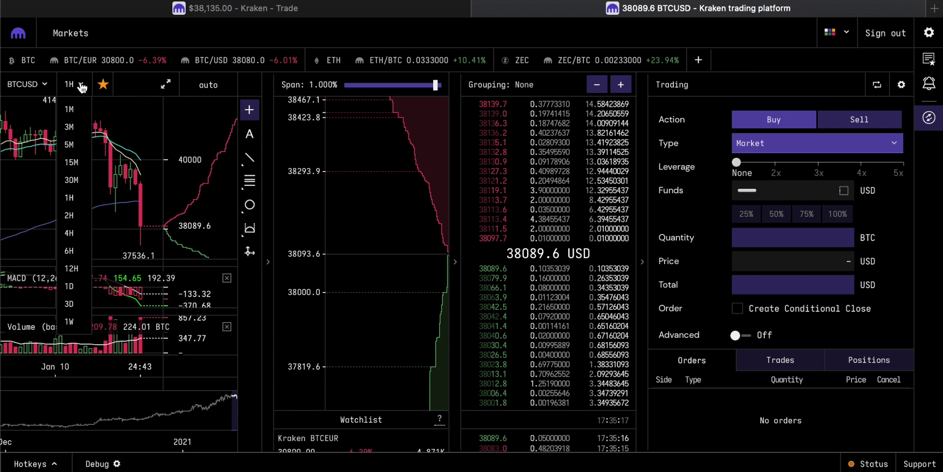
pyautogui.click(73, 162)
pyautogui.click(73, 84)
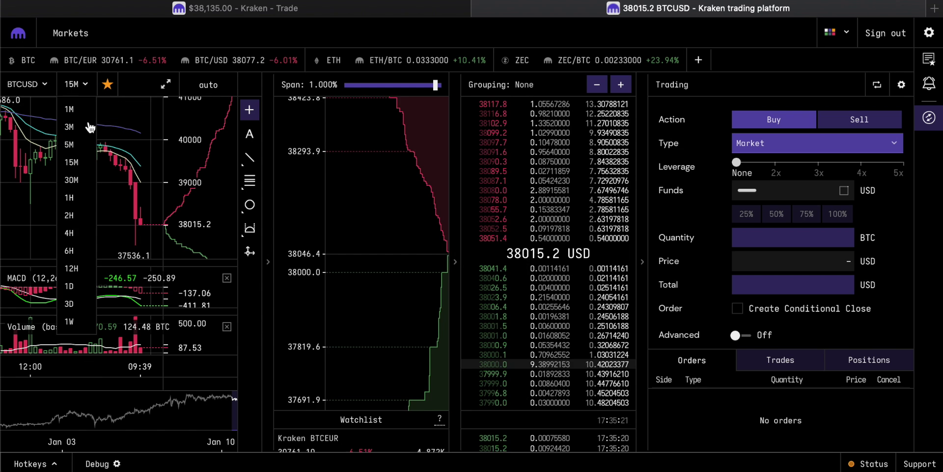
pyautogui.click(71, 251)
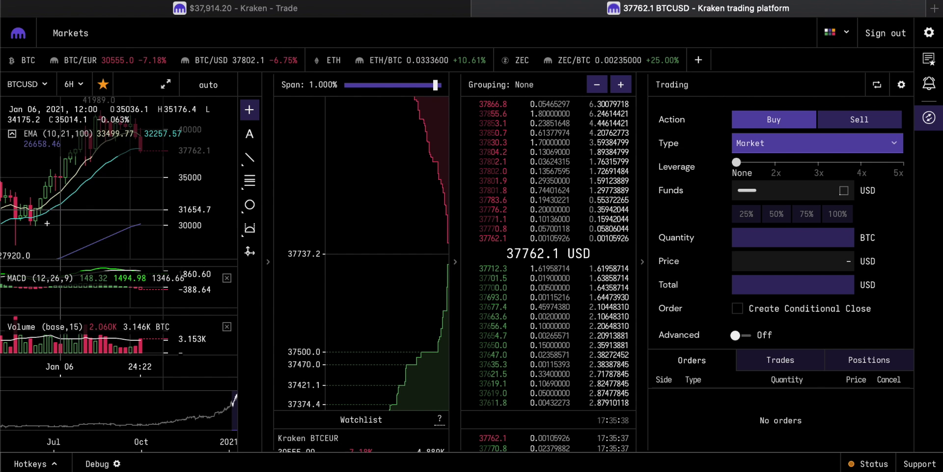
# - Switch the terminal's market to ETHBTC and compare the terminal with the Advanced order form on the Kraken Trade page
pyautogui.click(46, 87)
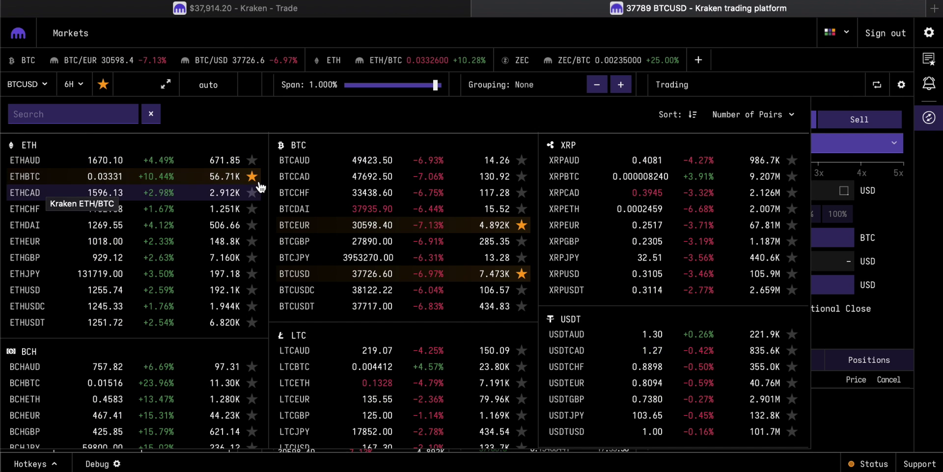
pyautogui.click(36, 178)
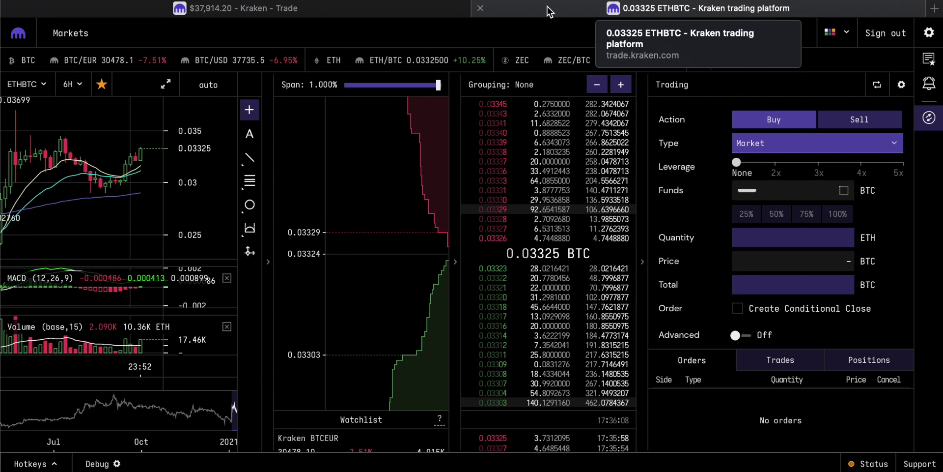
pyautogui.click(274, 8)
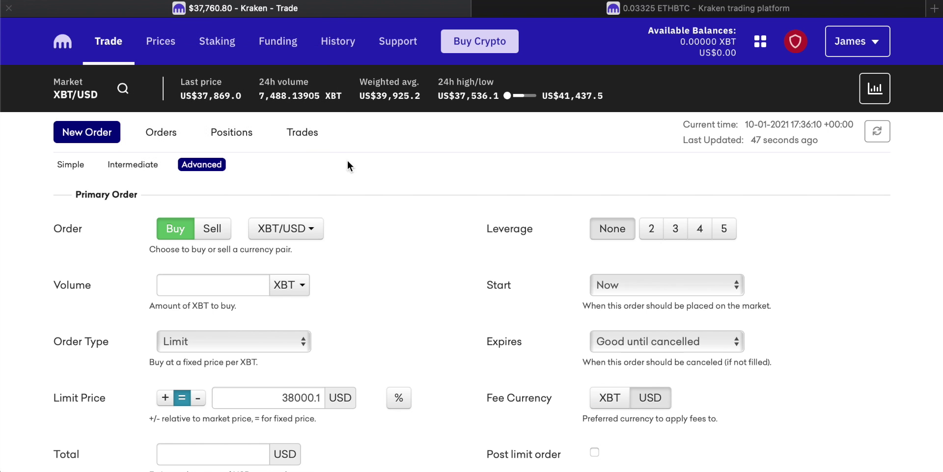
pyautogui.scroll(-2, 334, 274)
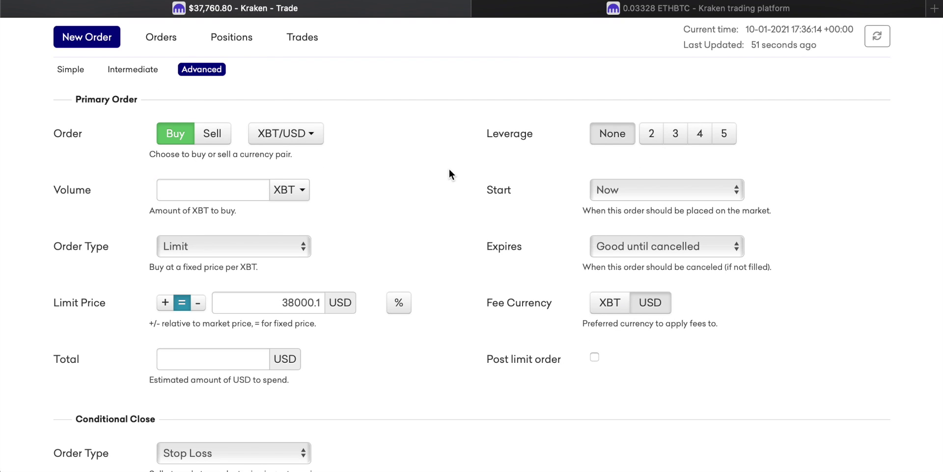
pyautogui.click(656, 10)
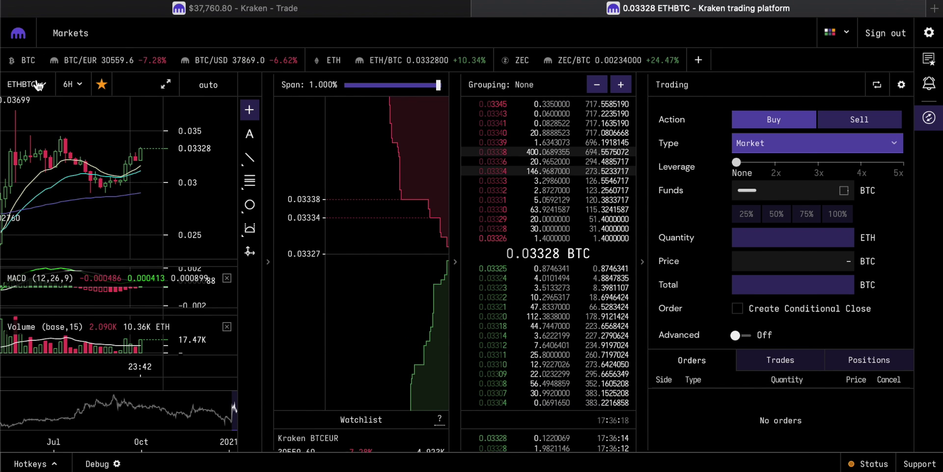
# - Return the terminal to the BTCUSD market and compare its trading panel with the Advanced order form on the Trade page
pyautogui.click(38, 86)
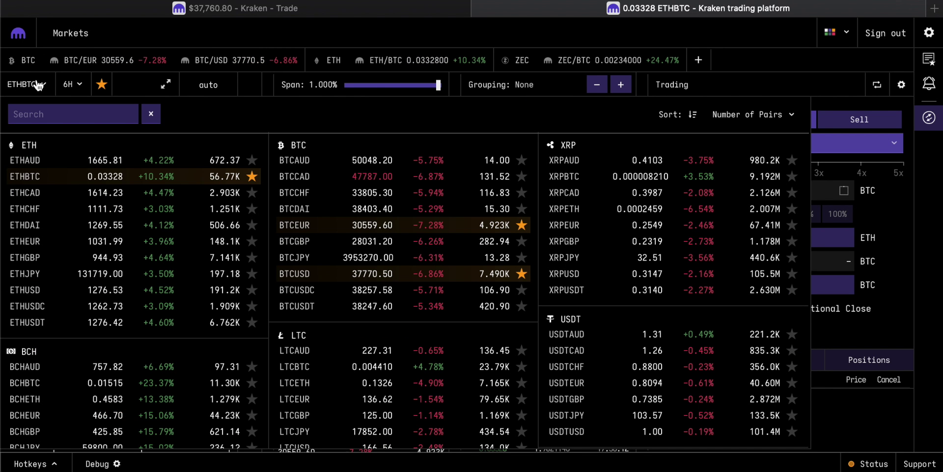
pyautogui.click(299, 276)
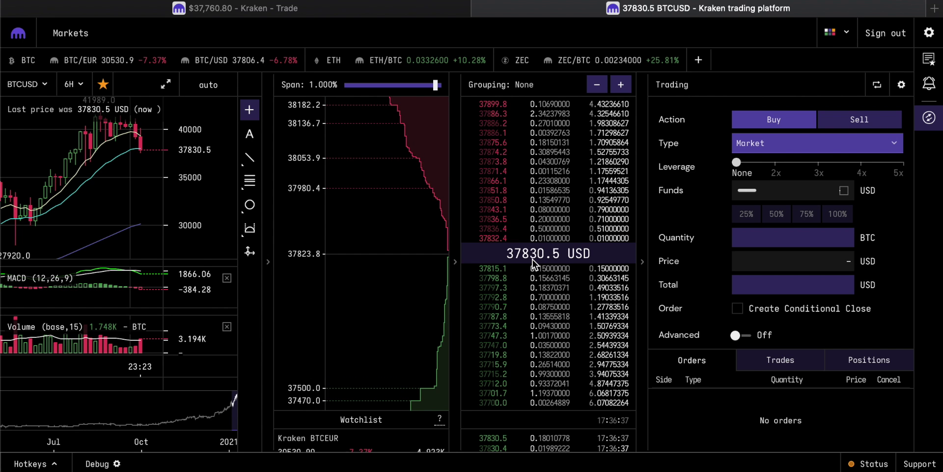
pyautogui.click(267, 7)
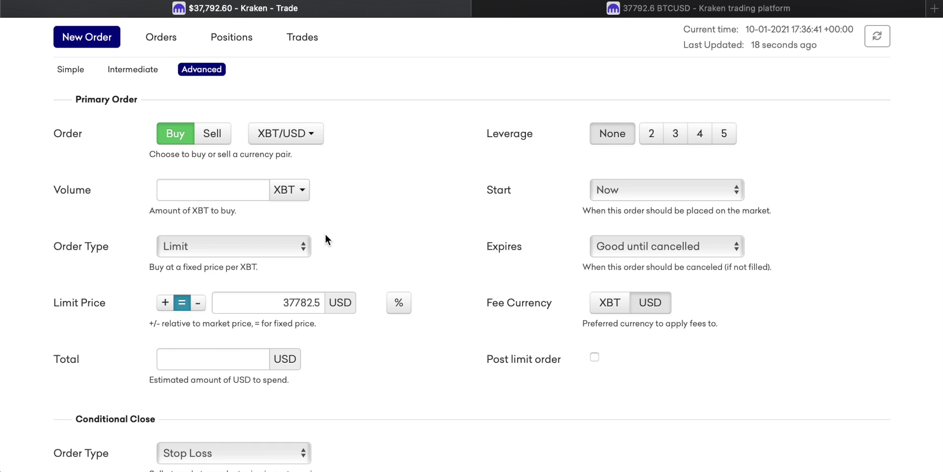
pyautogui.click(678, 11)
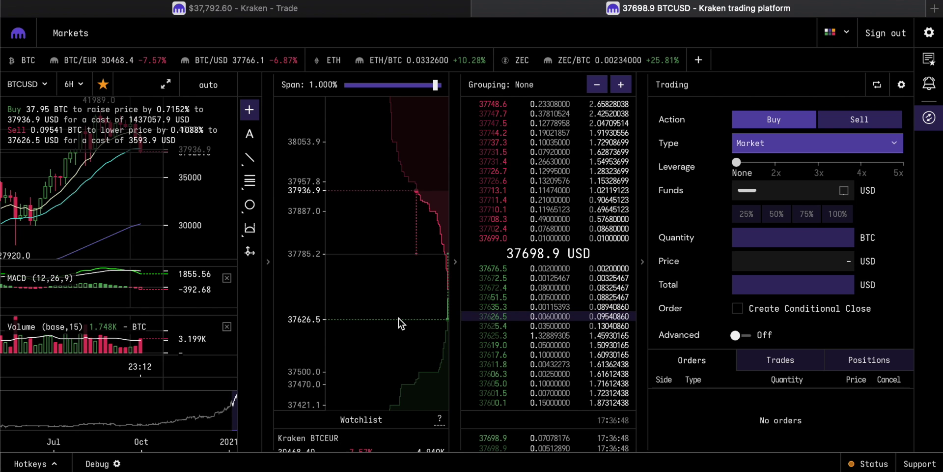
pyautogui.hotkey('ctrl', 'shift', 'Tab')
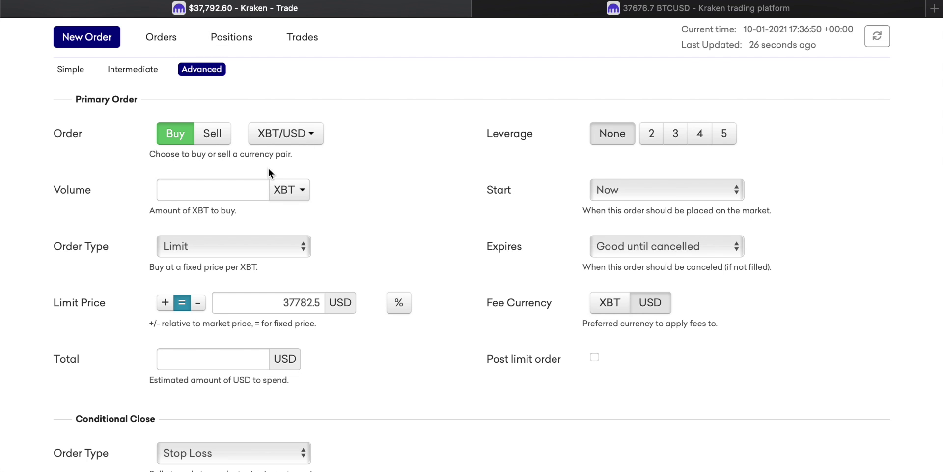
pyautogui.scroll(1, 268, 172)
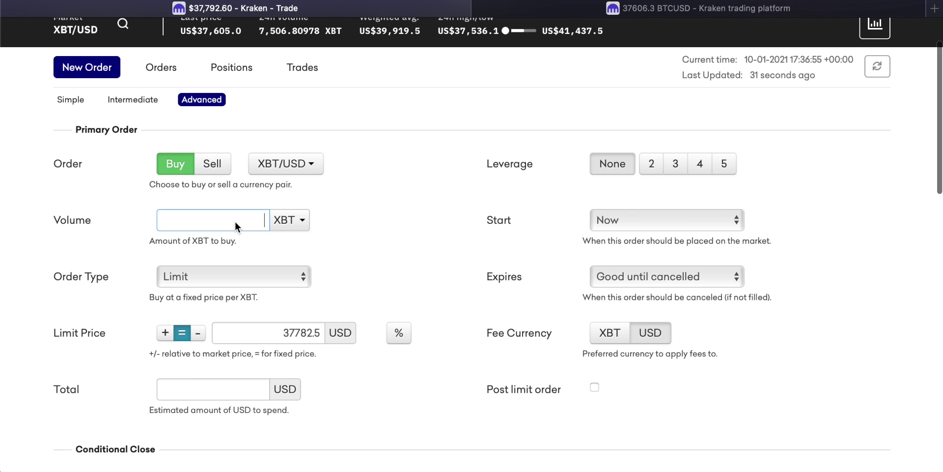
pyautogui.click(711, 11)
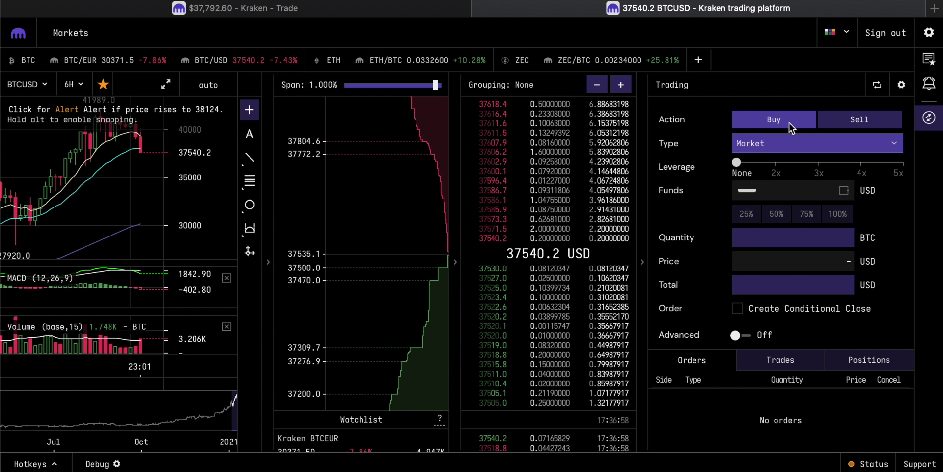
# - Set up a limit buy order in the terminal for 1 BTC at a price of 37000 USD
pyautogui.click(759, 145)
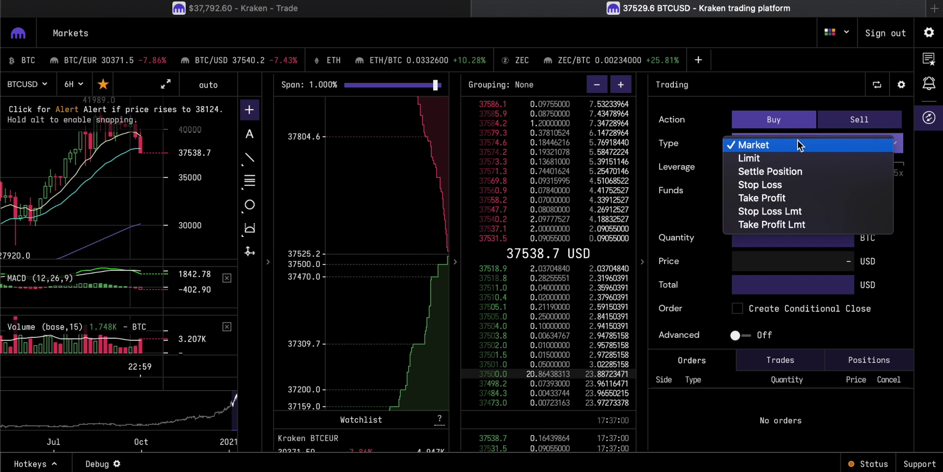
pyautogui.click(758, 158)
pyautogui.scroll(-1, 783, 154)
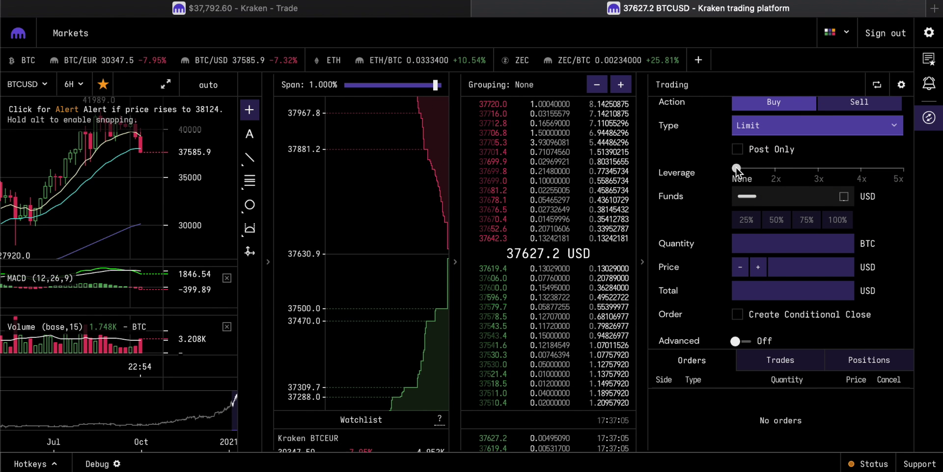
pyautogui.click(792, 252)
pyautogui.write('1')
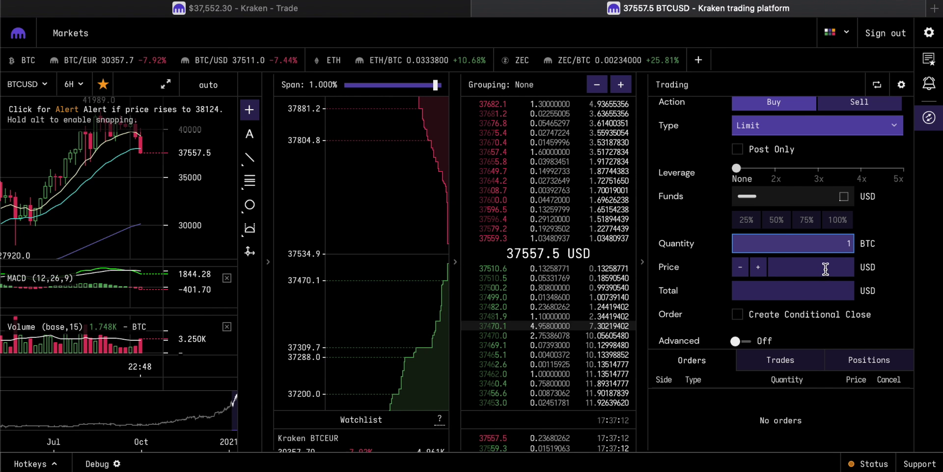
pyautogui.click(826, 268)
pyautogui.write('37000')
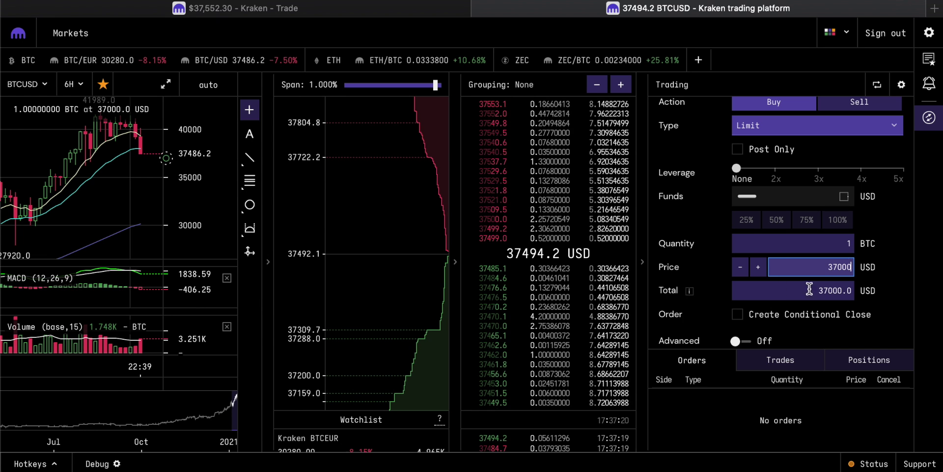
# - Try a quantity of 2 BTC in the limit order and set it back to 1 BTC
pyautogui.press('Tab')
pyautogui.hotkey('shift', 'Tab')
pyautogui.hotkey('shift', 'Tab')
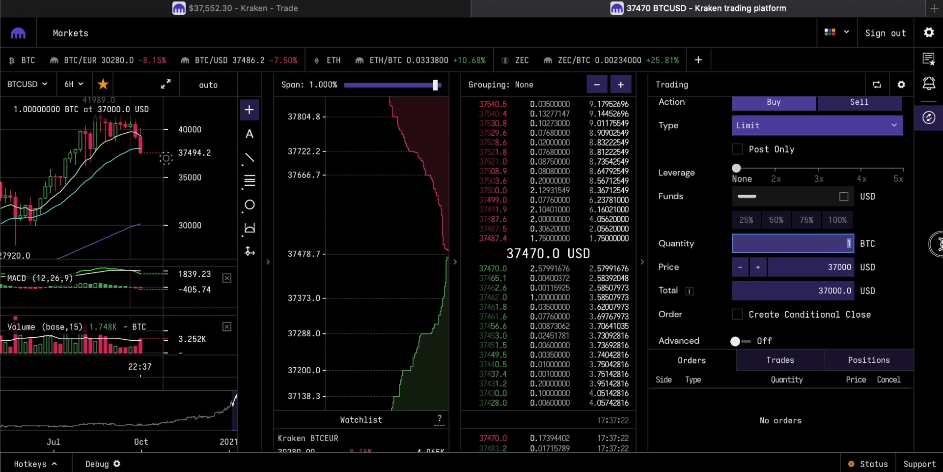
pyautogui.write('2')
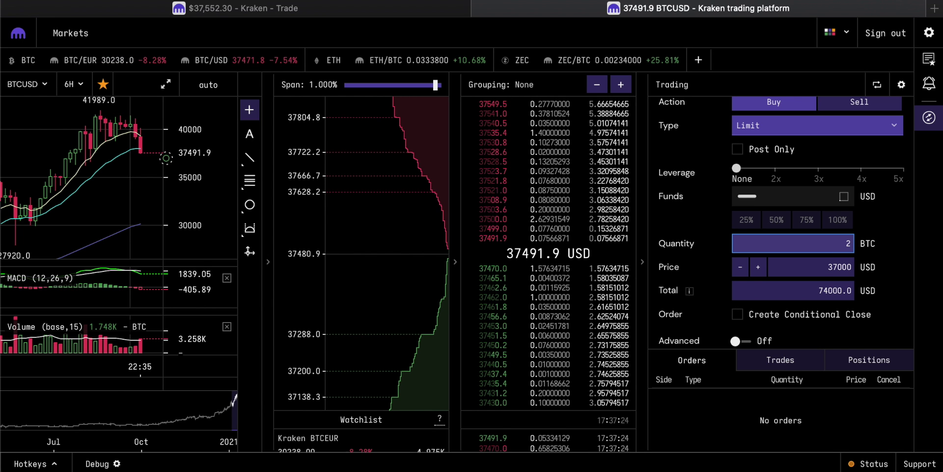
pyautogui.press('BackSpace')
pyautogui.write('1')
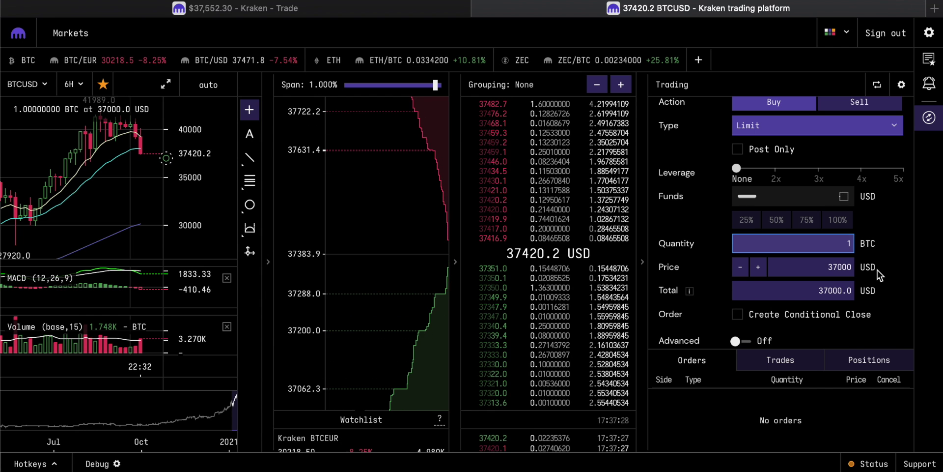
# - Show the open positions below the order form and switch the limit order's action to Sell
pyautogui.scroll(-1, 781, 267)
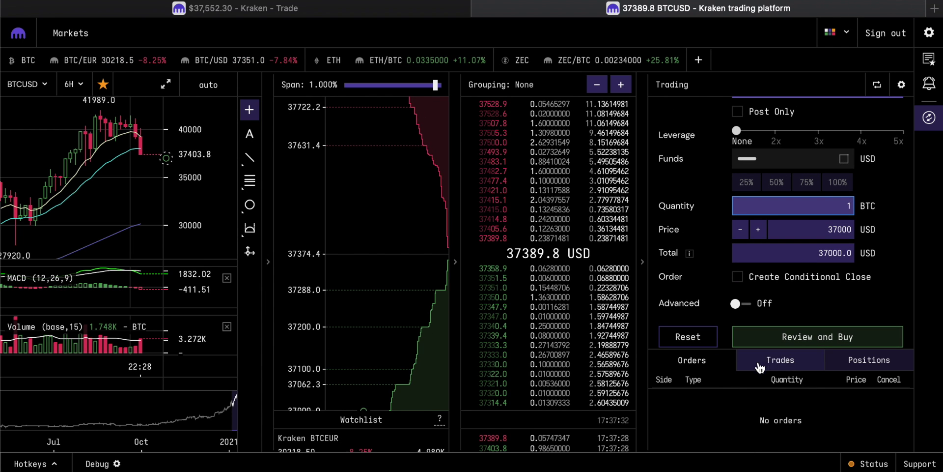
pyautogui.click(860, 359)
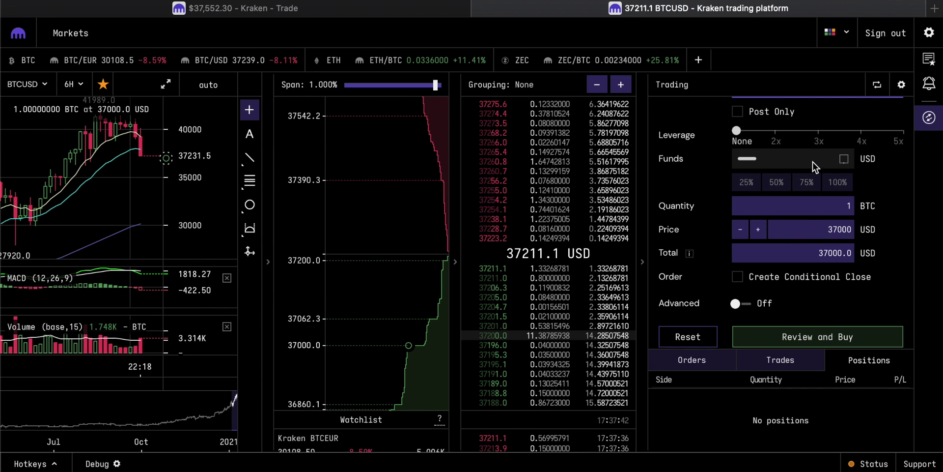
pyautogui.scroll(2, 739, 132)
pyautogui.click(841, 120)
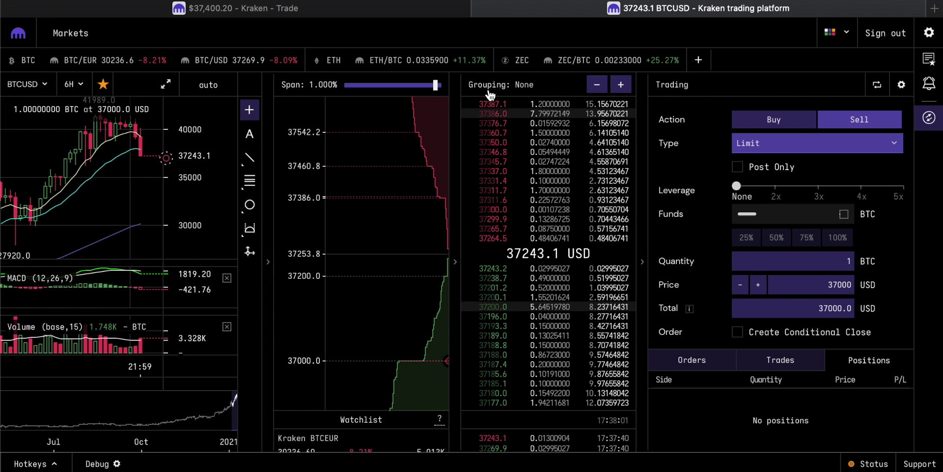
# - Return from the terminal to the main Kraken site, open the Staking page and read its introduction
pyautogui.click(226, 8)
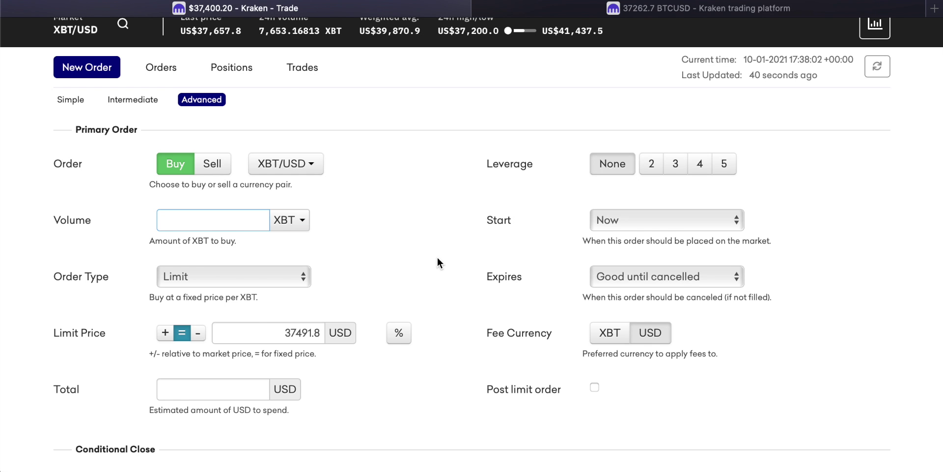
pyautogui.scroll(2, 438, 258)
pyautogui.click(218, 43)
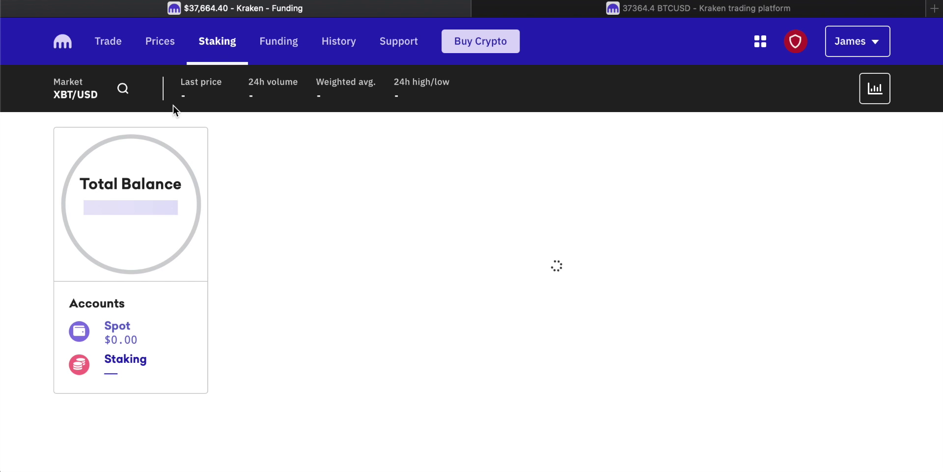
pyautogui.scroll(-1, 41, 279)
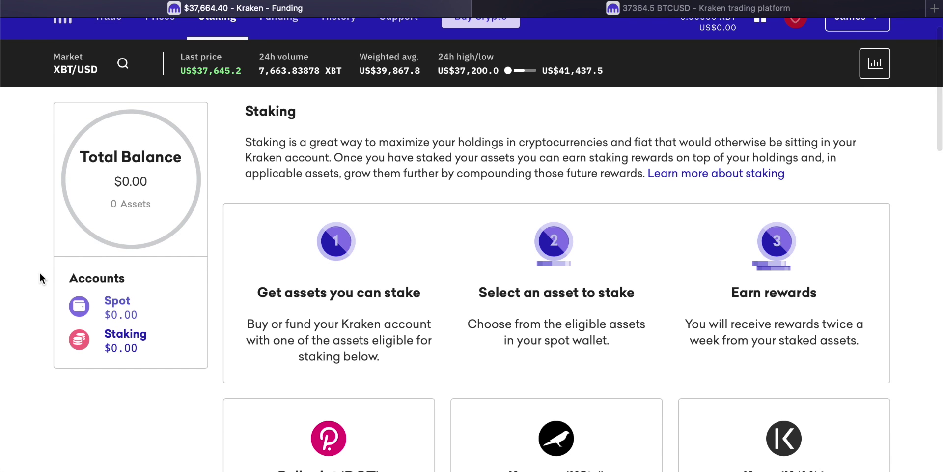
pyautogui.scroll(1, 443, 143)
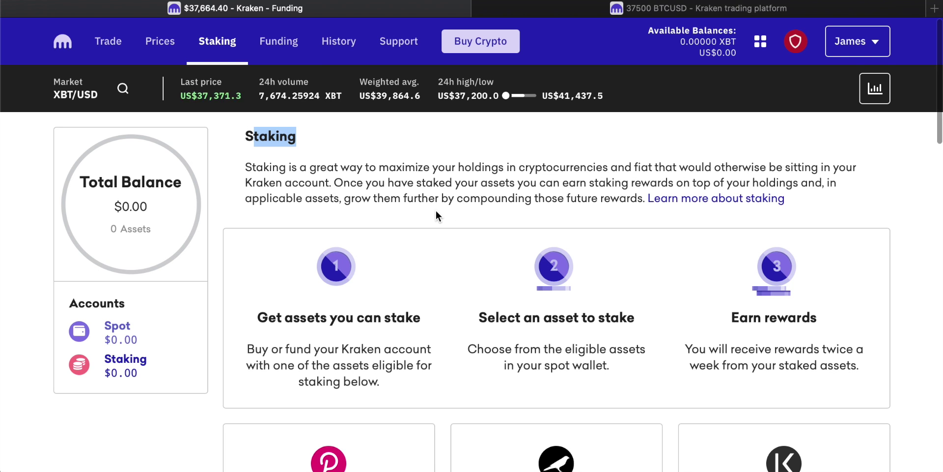
# - Examine the staking steps and the yearly rewards of the eligible assets from Polkadot to Ethereum
pyautogui.scroll(-3, 435, 211)
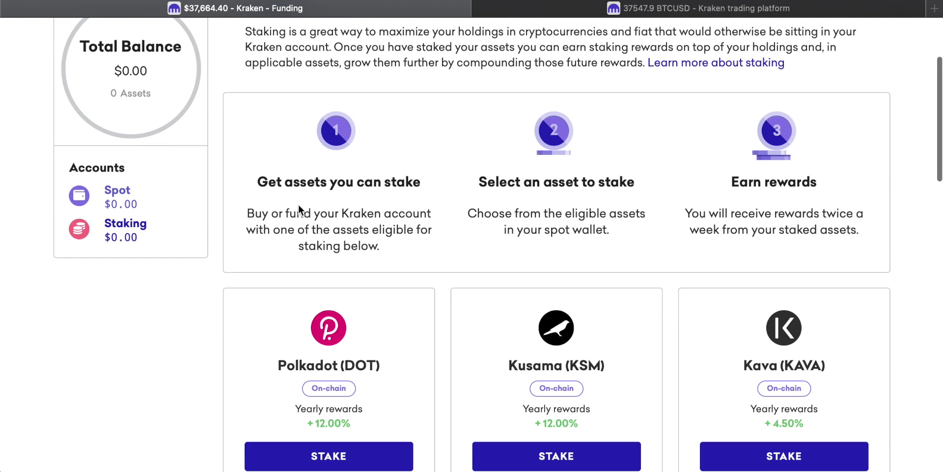
pyautogui.scroll(-2, 519, 169)
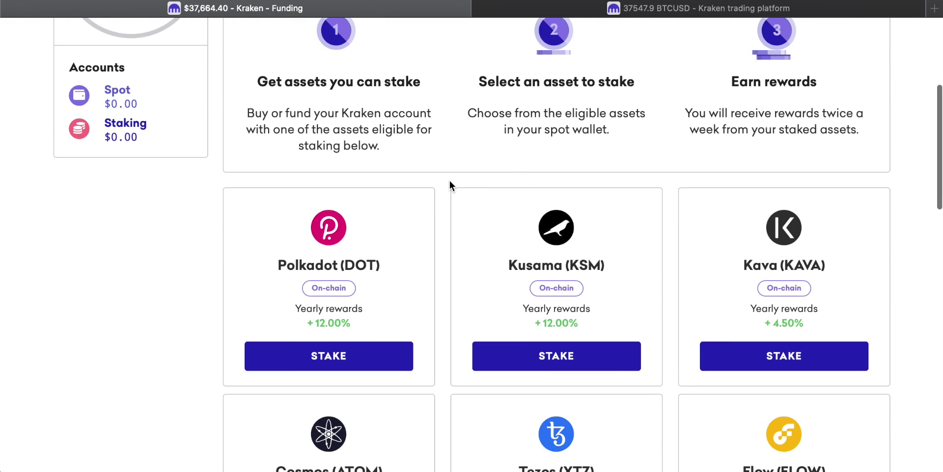
pyautogui.scroll(-3, 437, 189)
pyautogui.scroll(1, 438, 191)
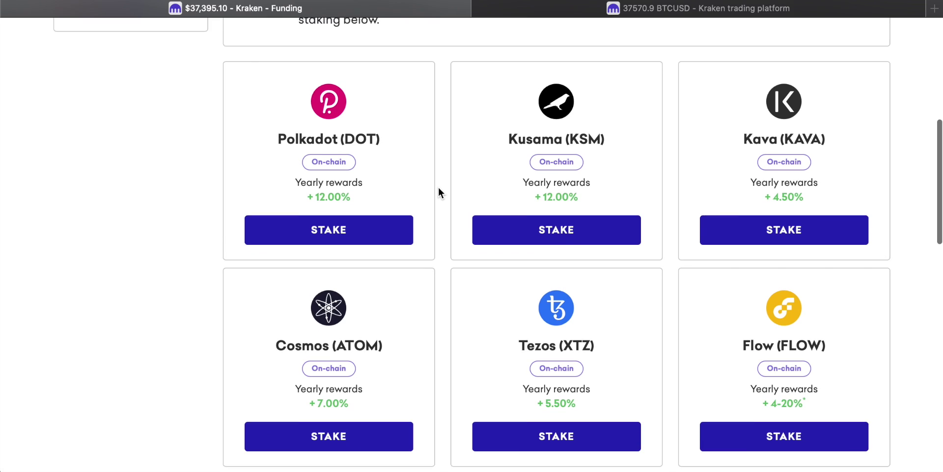
pyautogui.scroll(-5, 439, 191)
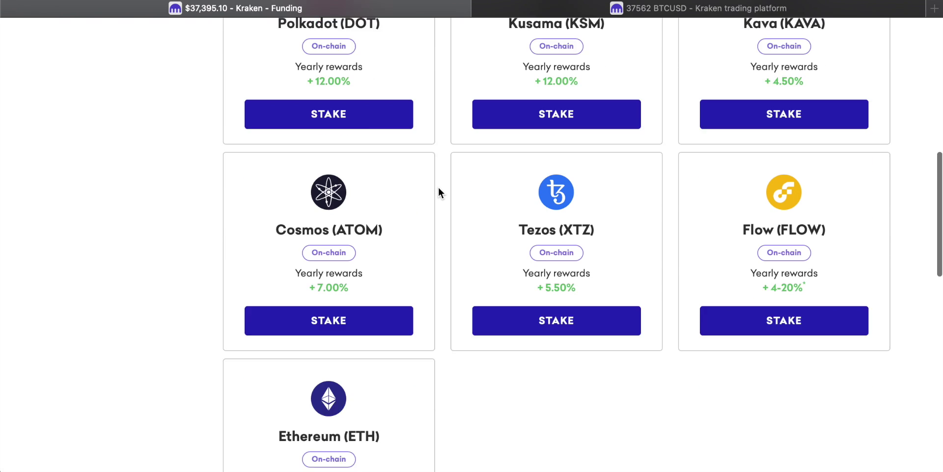
pyautogui.scroll(-1, 439, 191)
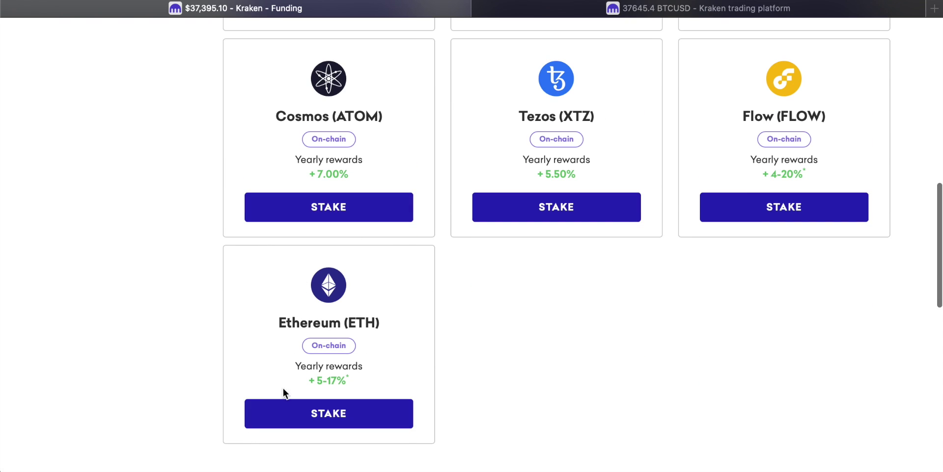
pyautogui.scroll(-1, 456, 317)
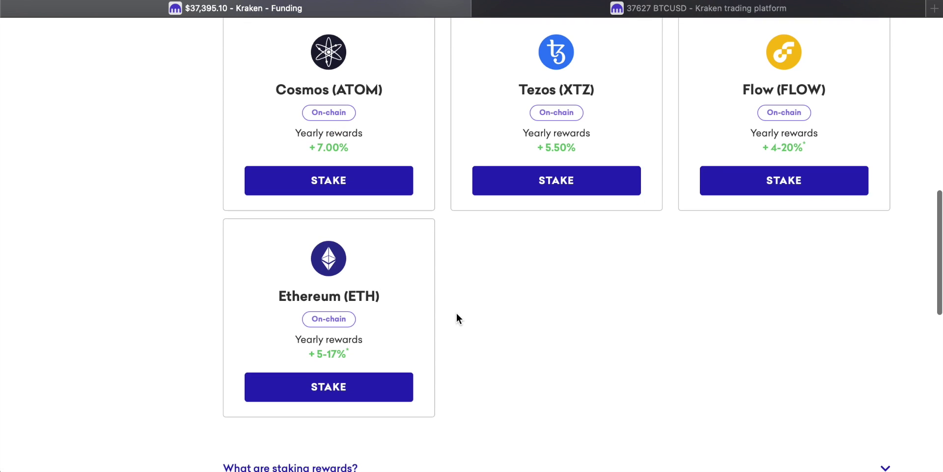
pyautogui.scroll(10, 441, 364)
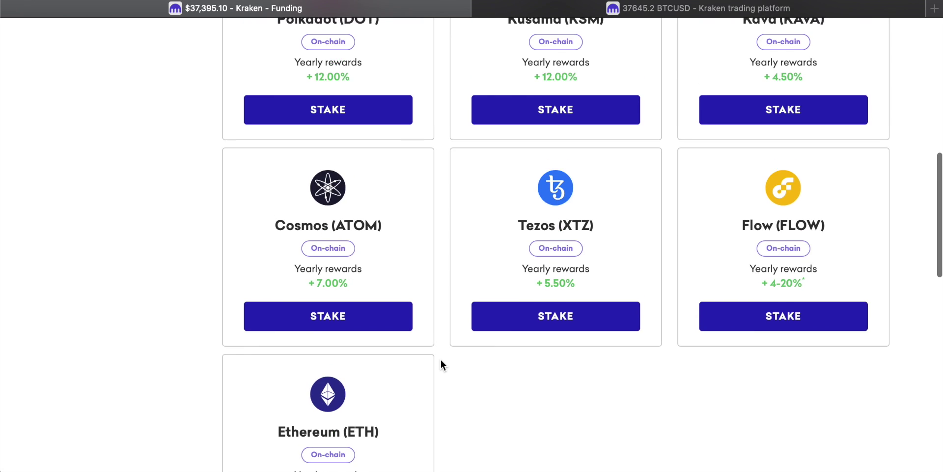
pyautogui.scroll(5, 441, 361)
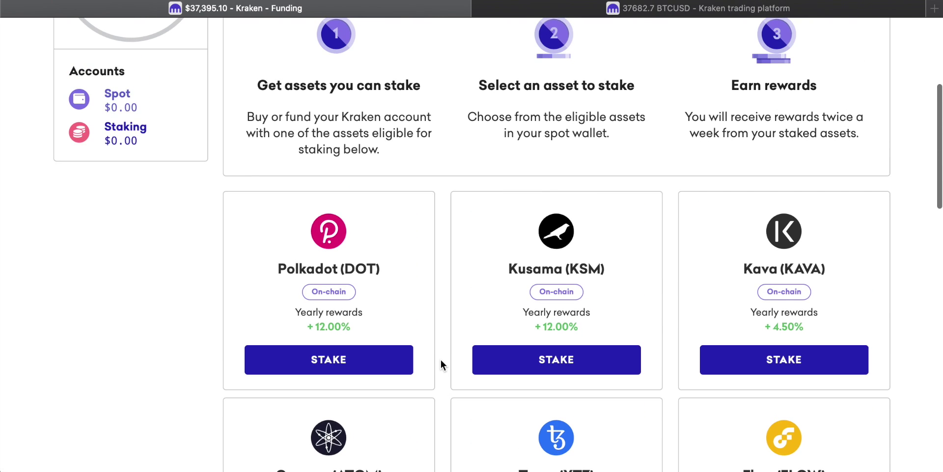
pyautogui.scroll(-1, 441, 354)
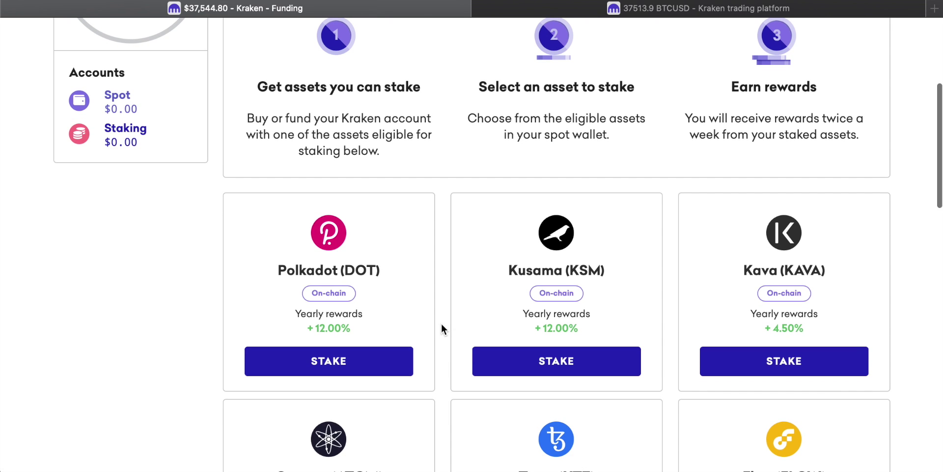
pyautogui.scroll(8, 441, 324)
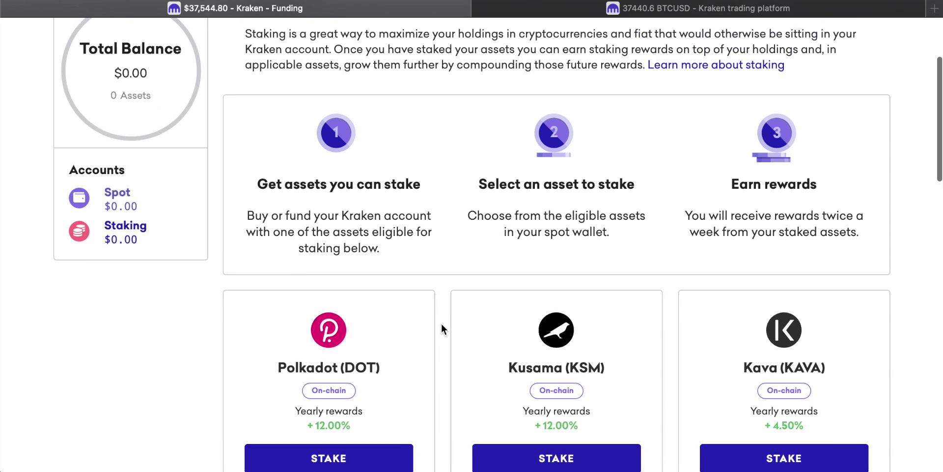
pyautogui.scroll(1, 442, 329)
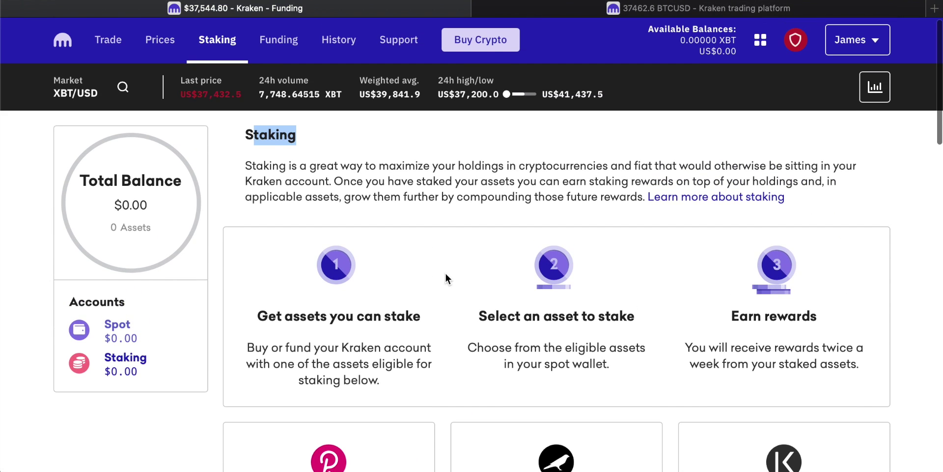